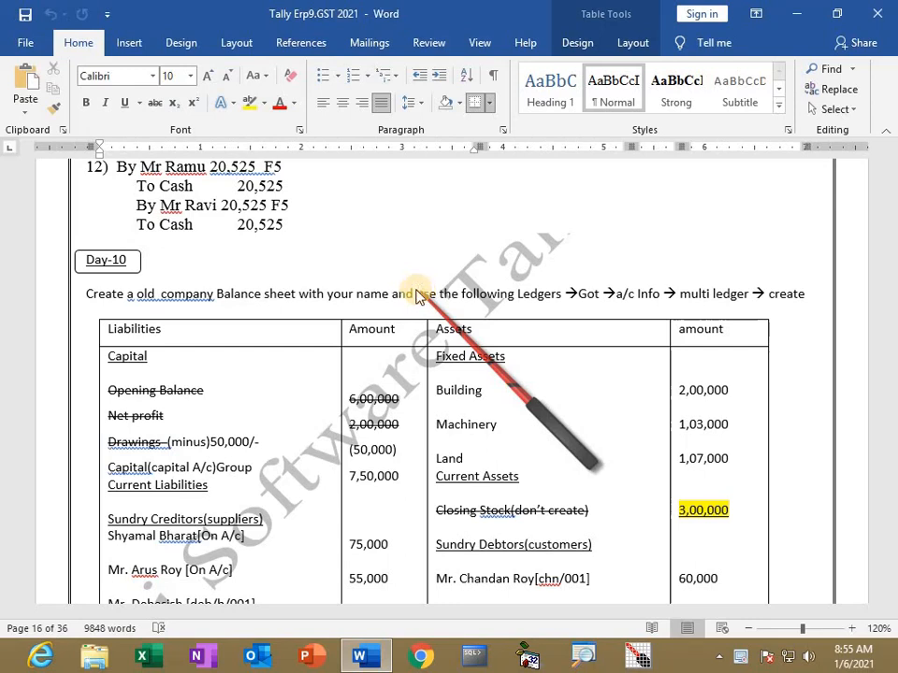
Step: Review the Word balance sheet exercise and pick out the 75,000 creditor amount
scroll(418, 296, down, 1)
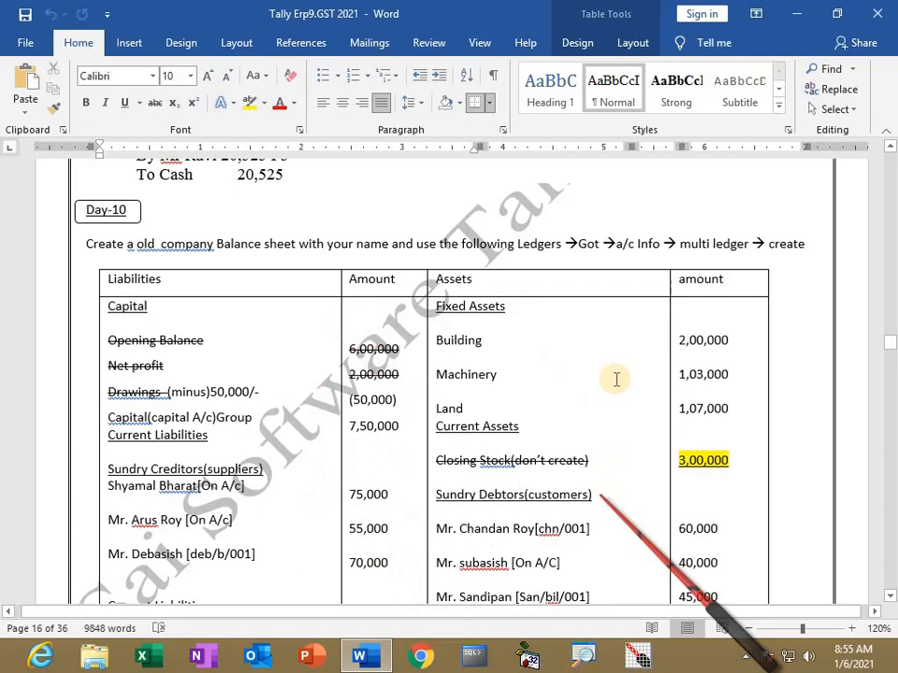
scroll(616, 377, down, 1)
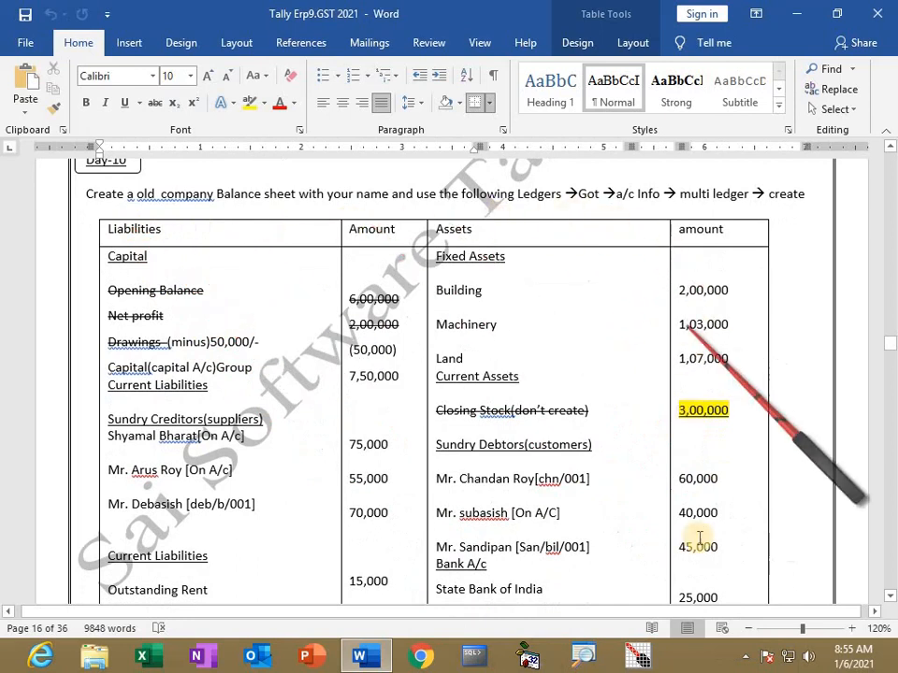
scroll(514, 452, down, 2)
scroll(515, 452, down, 8)
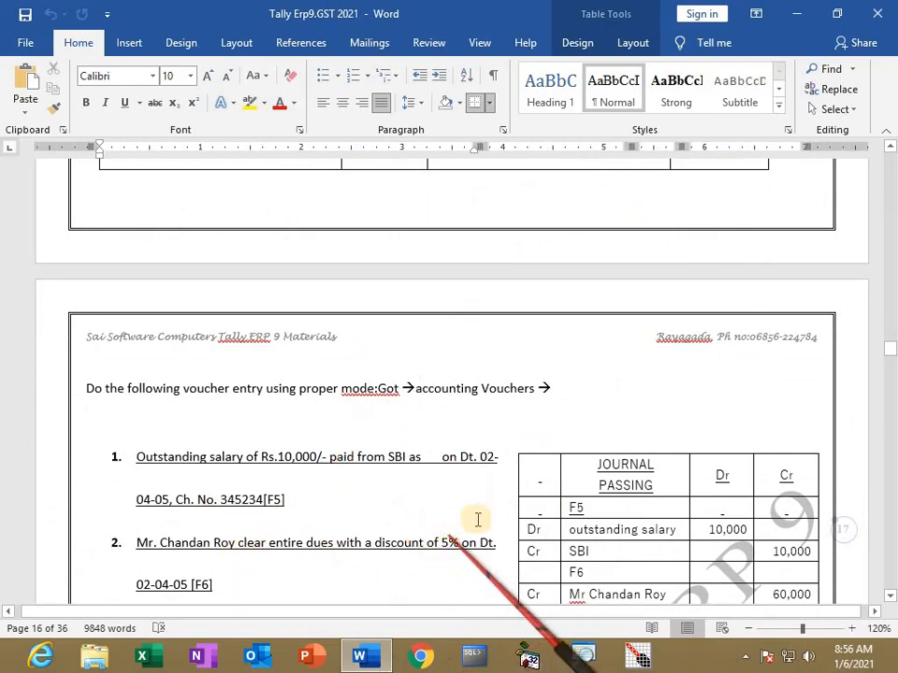
scroll(487, 505, up, 7)
scroll(489, 506, up, 3)
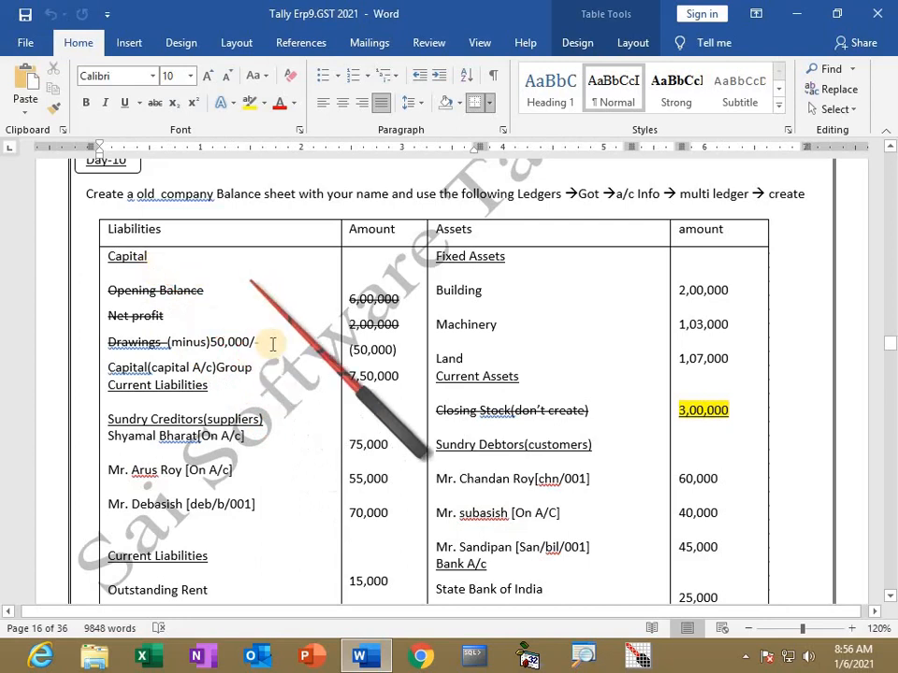
scroll(243, 430, down, 1)
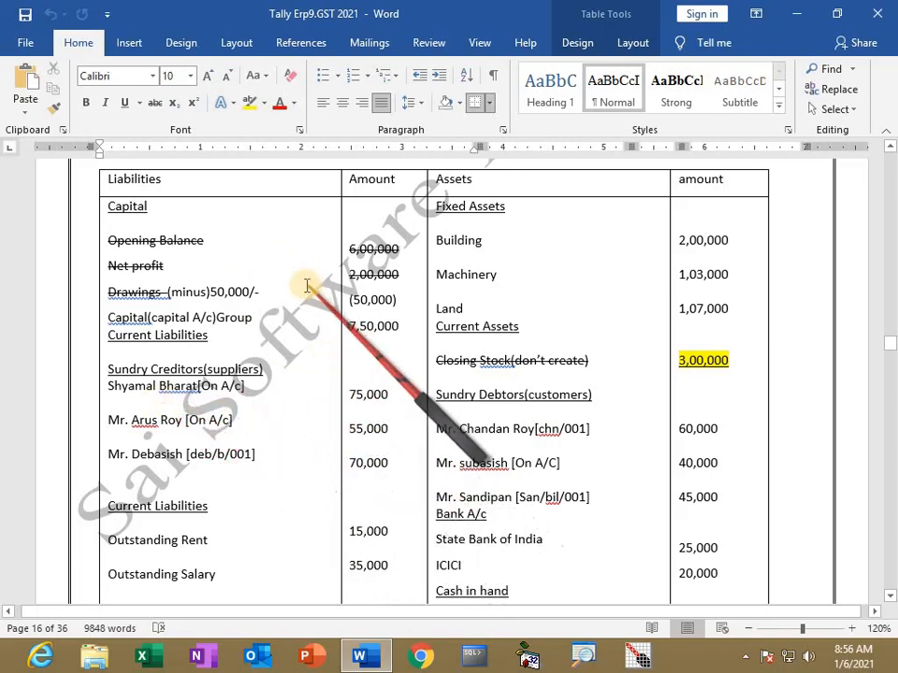
double_click(353, 394)
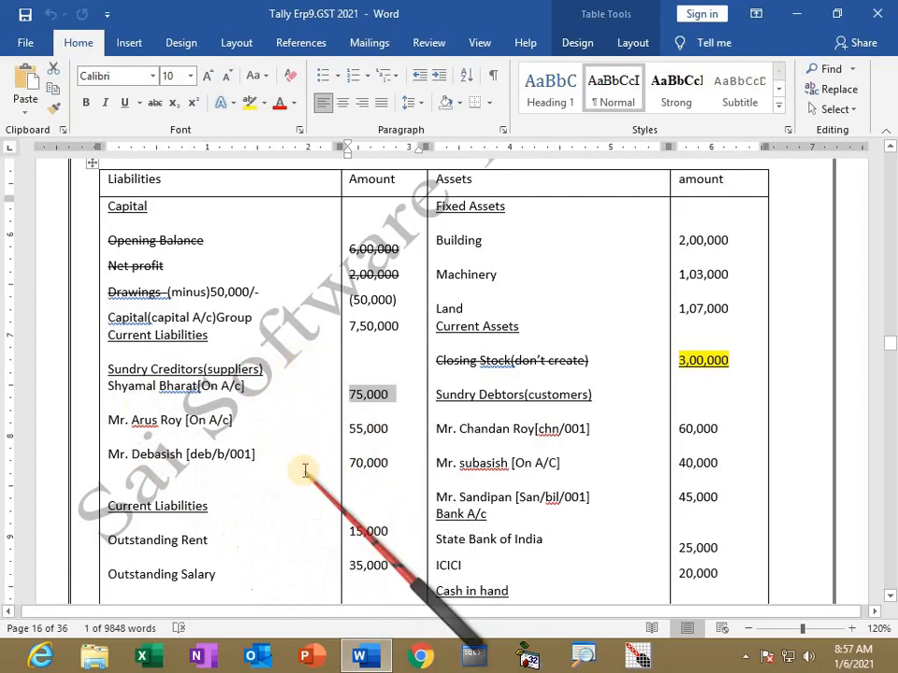
scroll(304, 470, down, 3)
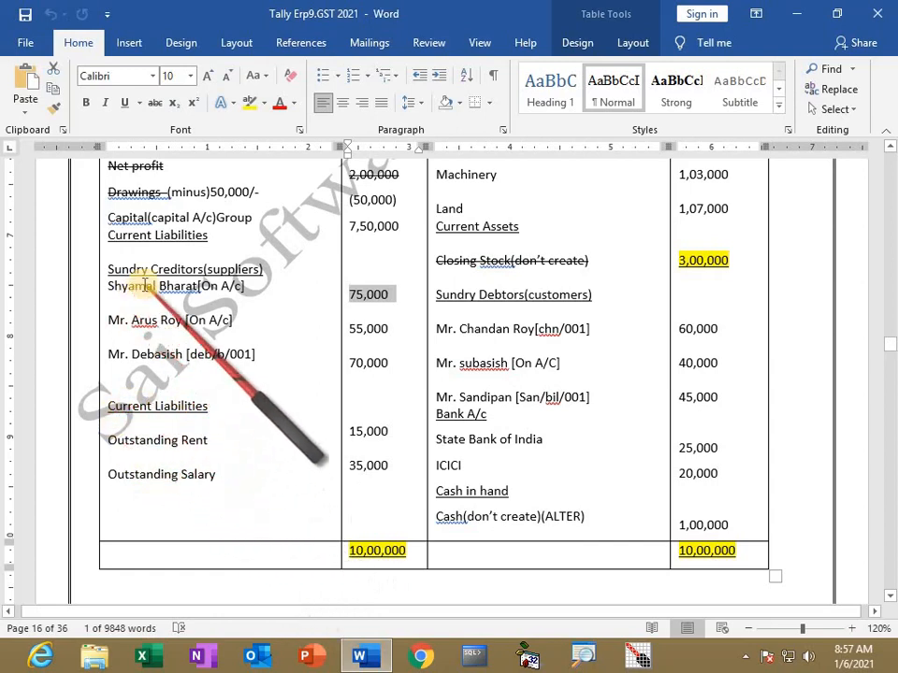
scroll(187, 259, up, 1)
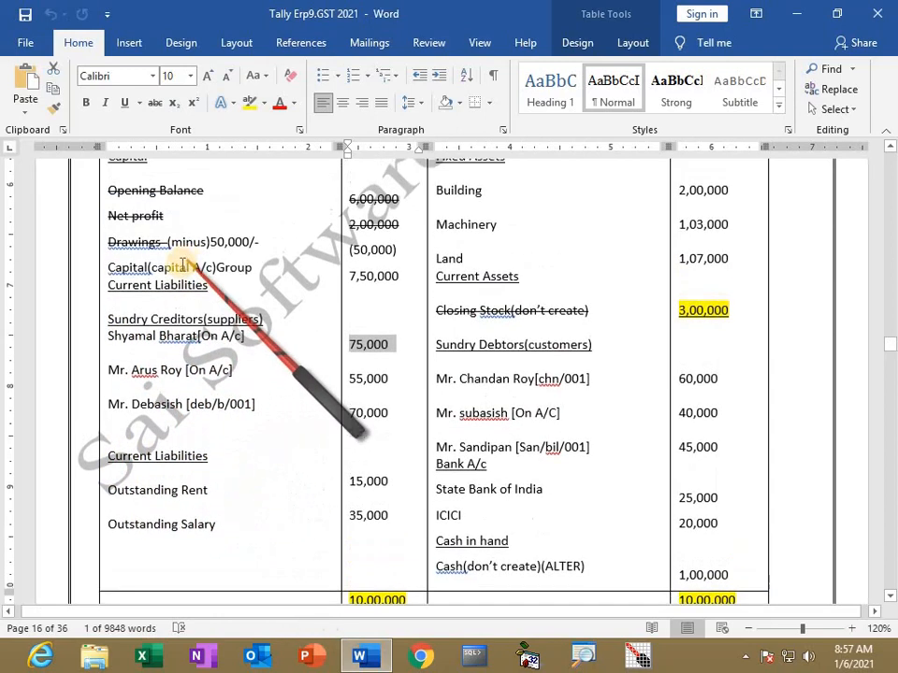
scroll(167, 269, up, 1)
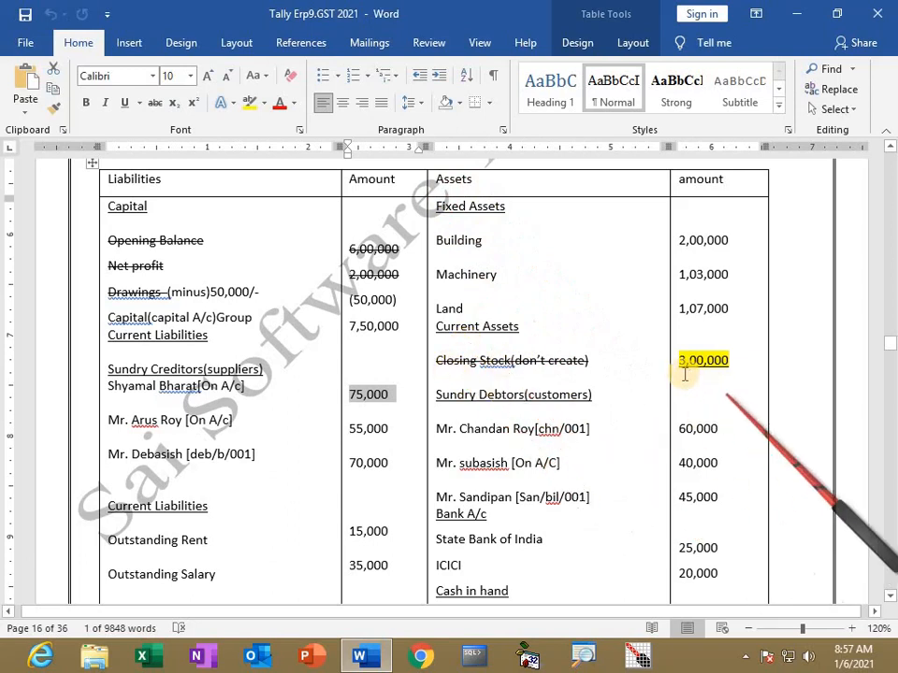
scroll(720, 366, down, 1)
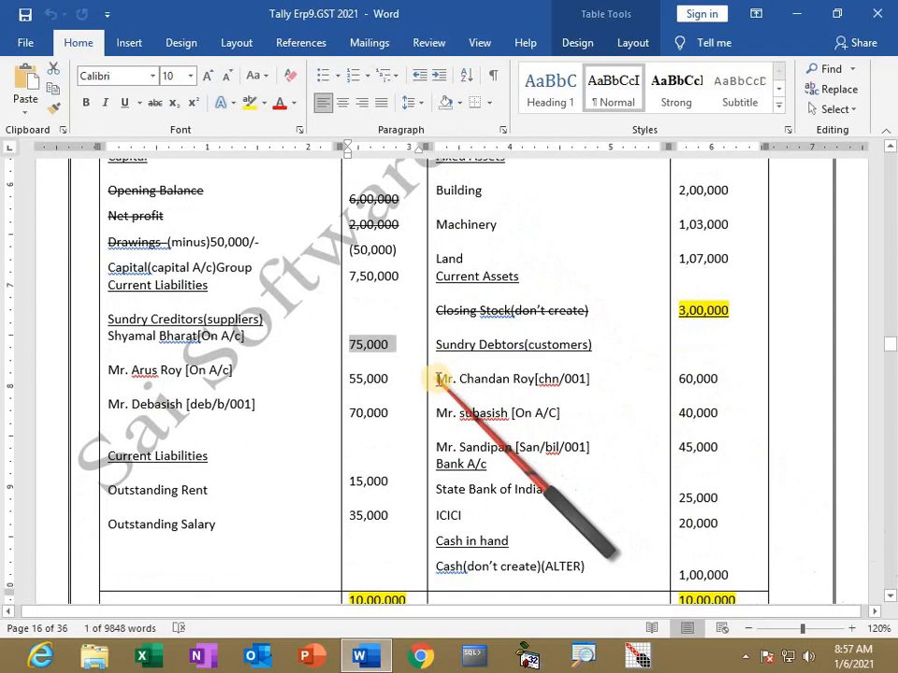
Step: Select the three sundry debtor entries with their amounts, then scroll down to the totals
drag(439, 378, 599, 460)
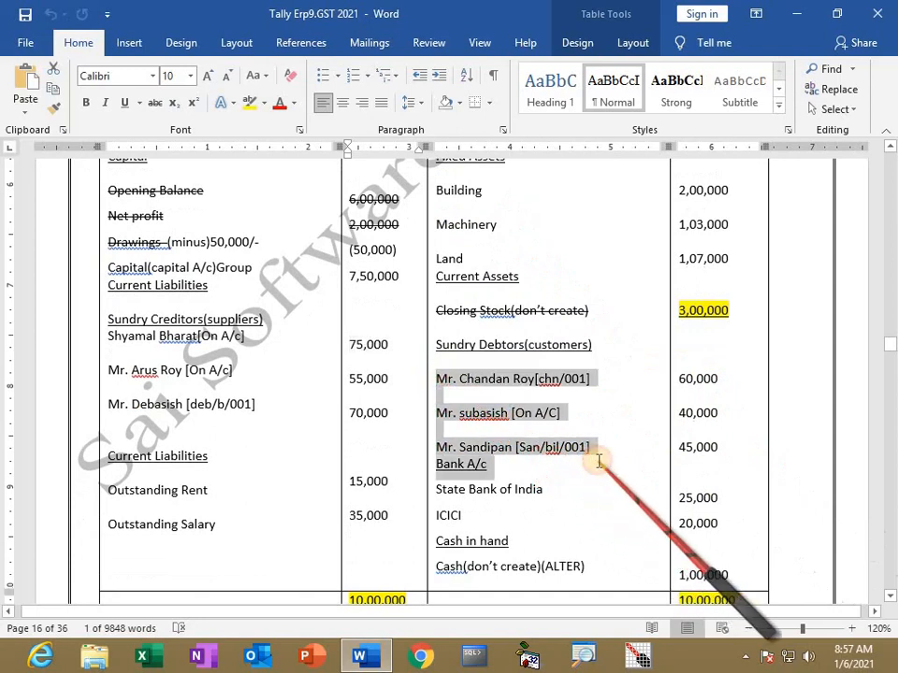
click(544, 378)
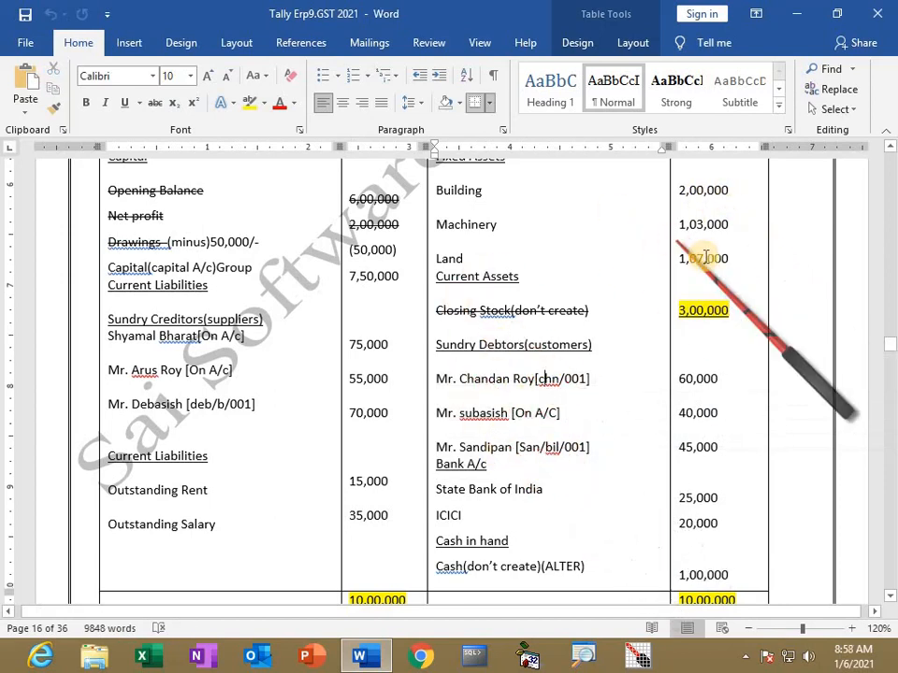
drag(706, 381, 672, 382)
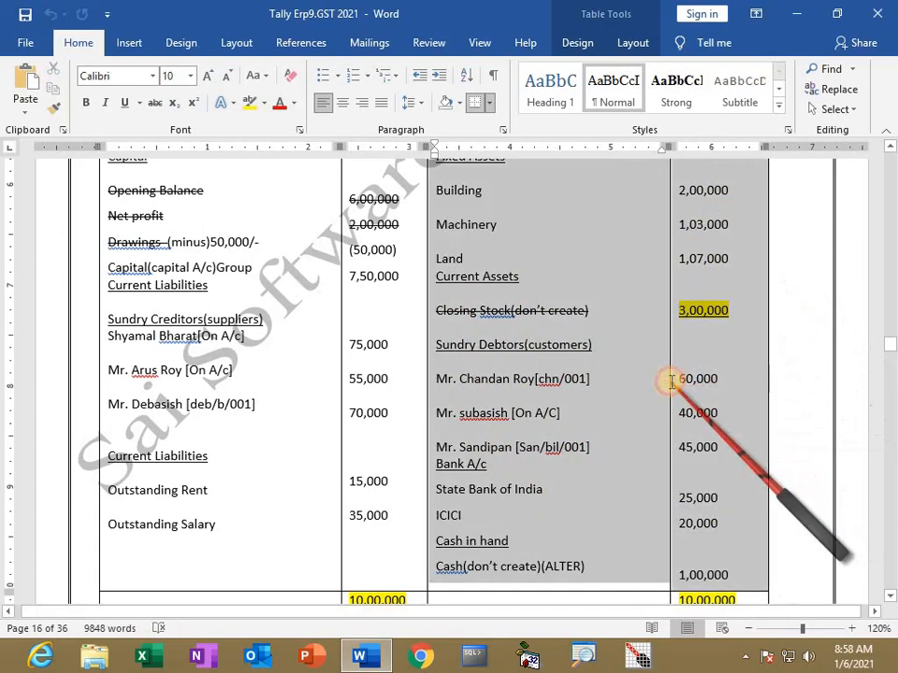
click(546, 412)
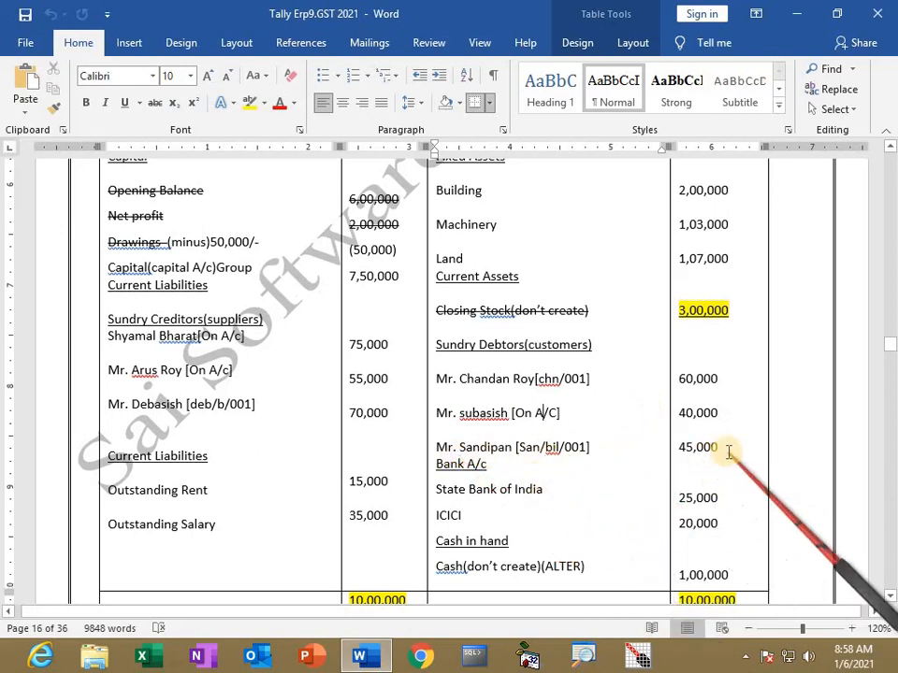
scroll(692, 458, down, 1)
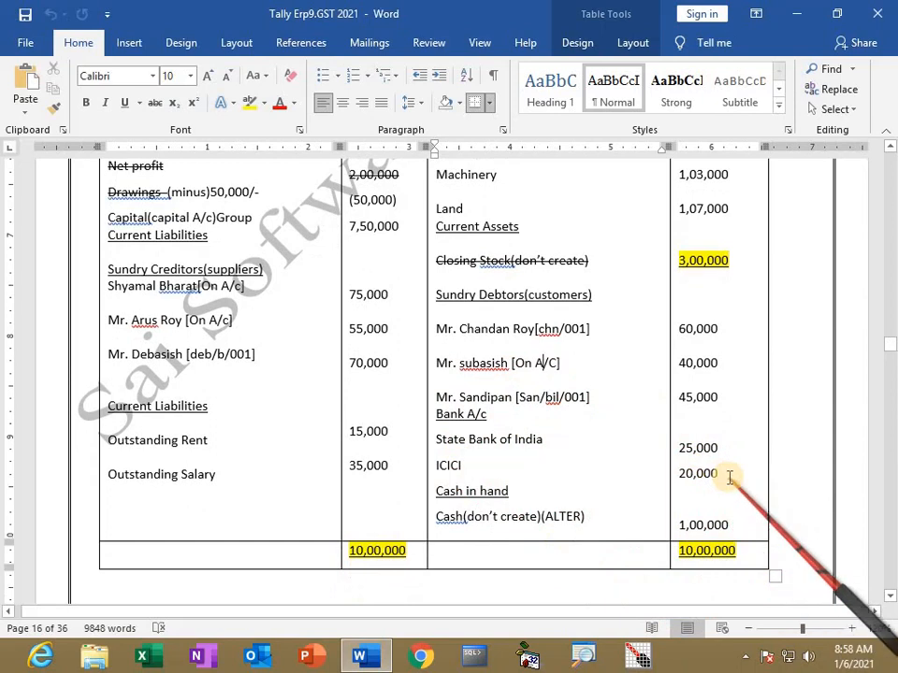
scroll(680, 477, down, 1)
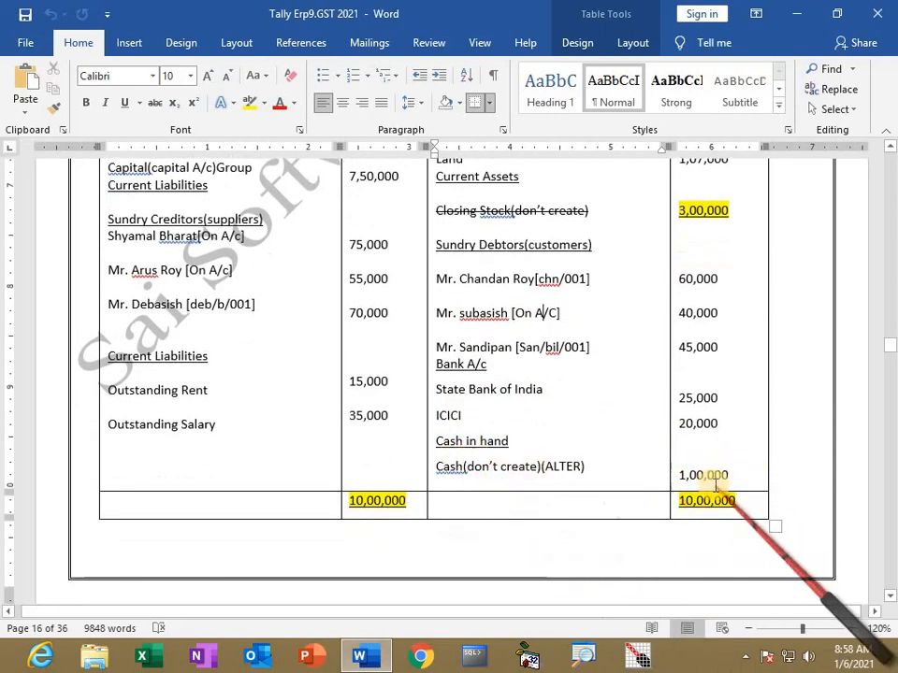
scroll(716, 482, up, 3)
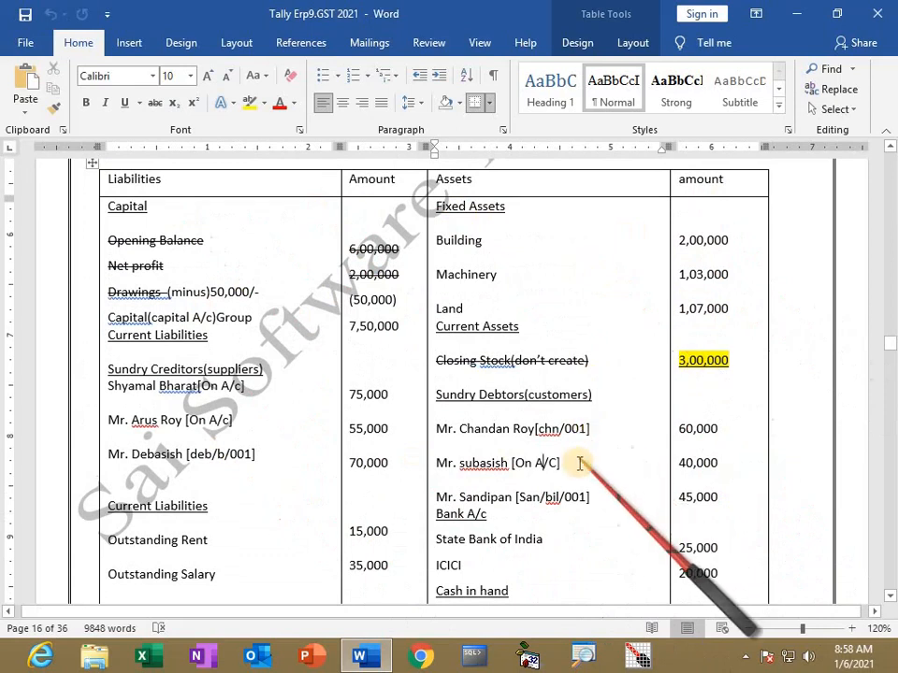
scroll(580, 466, down, 2)
scroll(580, 468, down, 7)
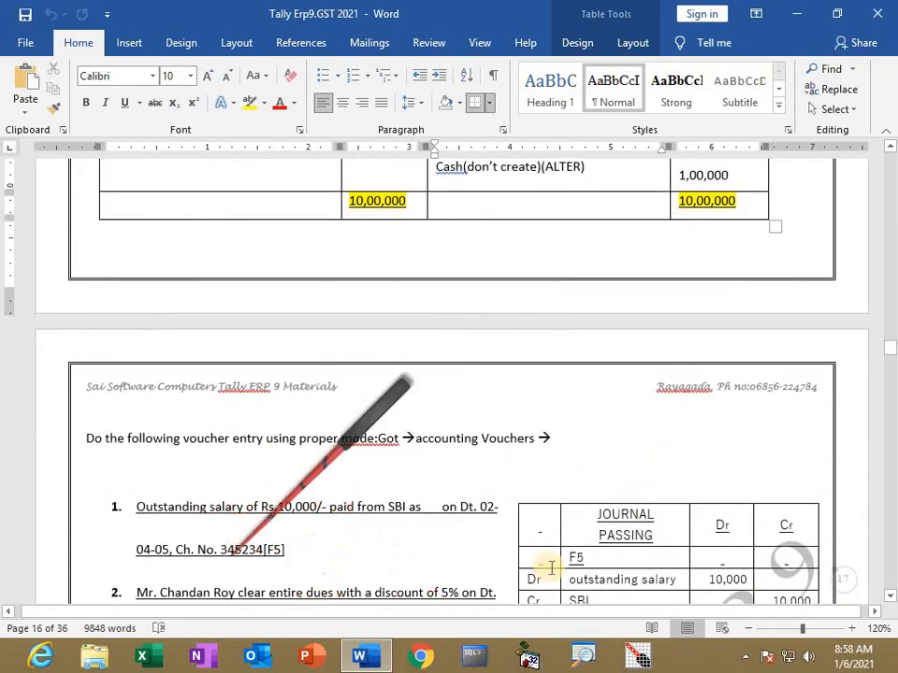
Step: Minimize Word and launch Tally.ERP 9 in Educational Mode
click(788, 14)
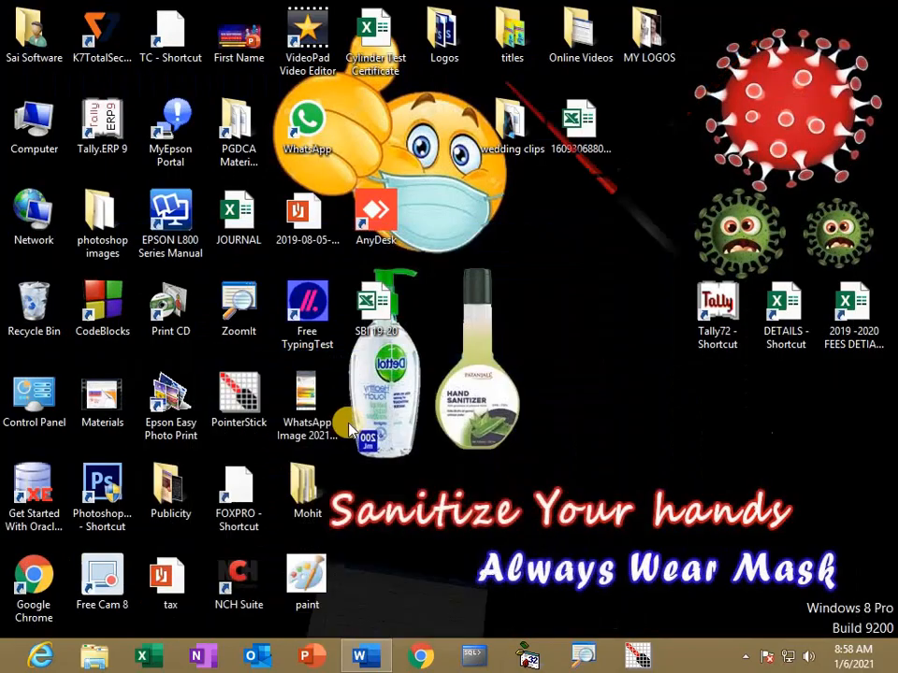
click(102, 123)
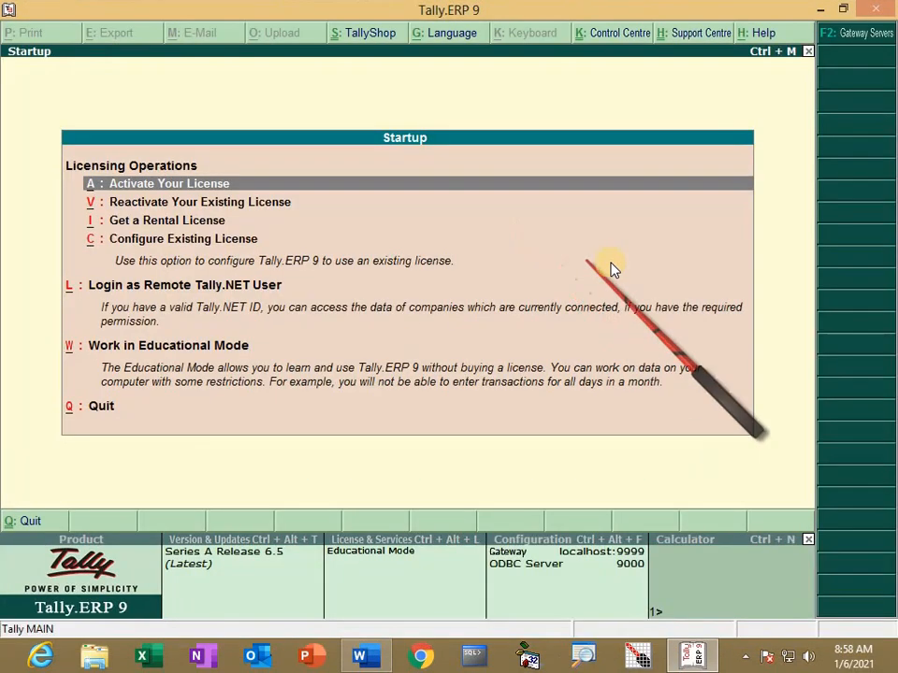
key(Down)
key(Down)
key(Down)
key(Down)
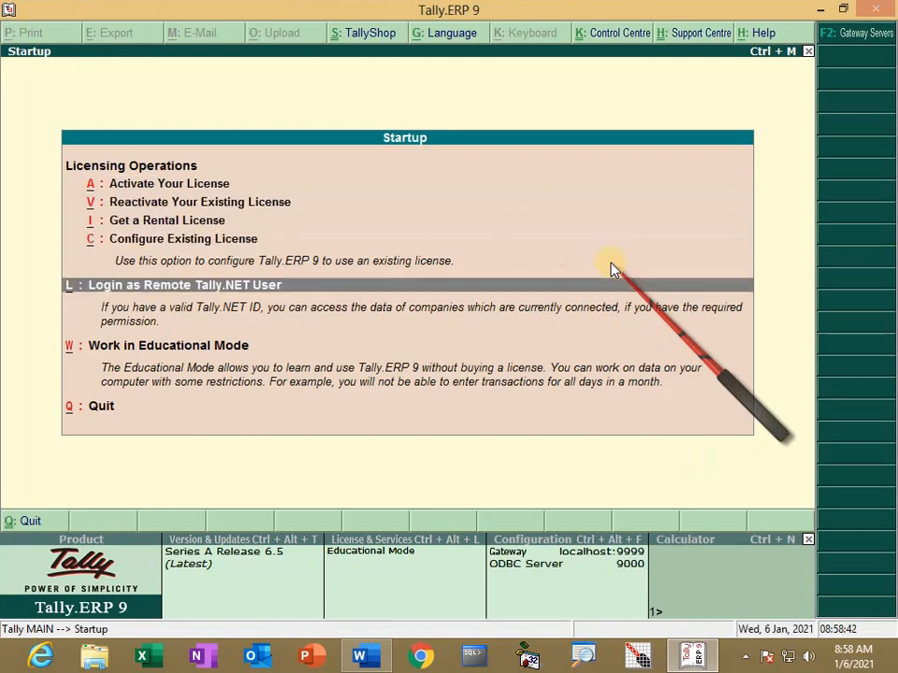
key(Down)
key(Return)
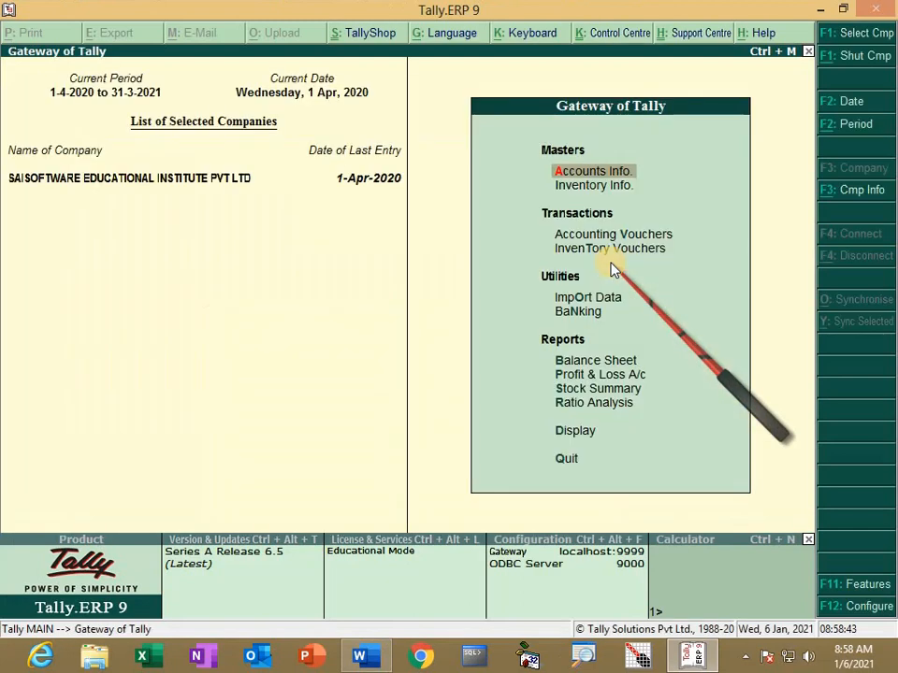
Step: Open the Create Company form from Company Info (Alt+F3)
key(alt+F3)
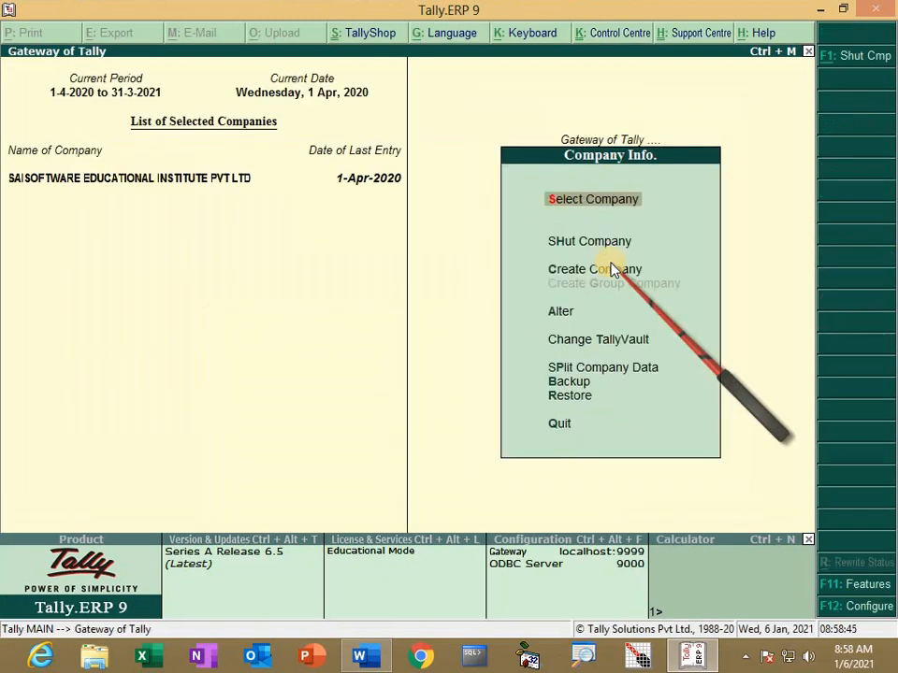
key(Down)
click(610, 268)
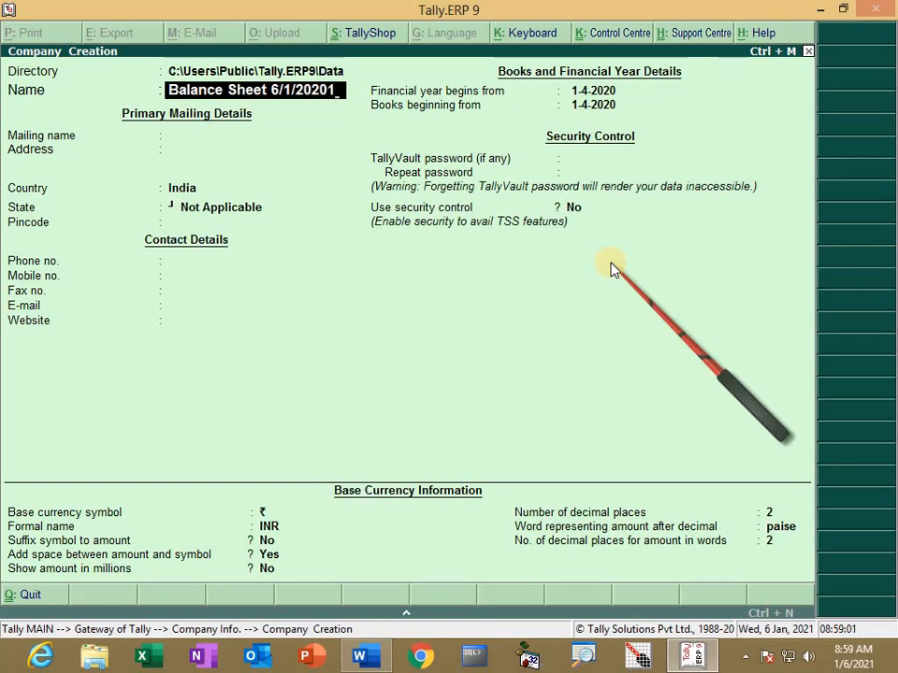
Step: Fill in the company's two address lines, keeping India as the country and selecting Odisha as the state
key(Return)
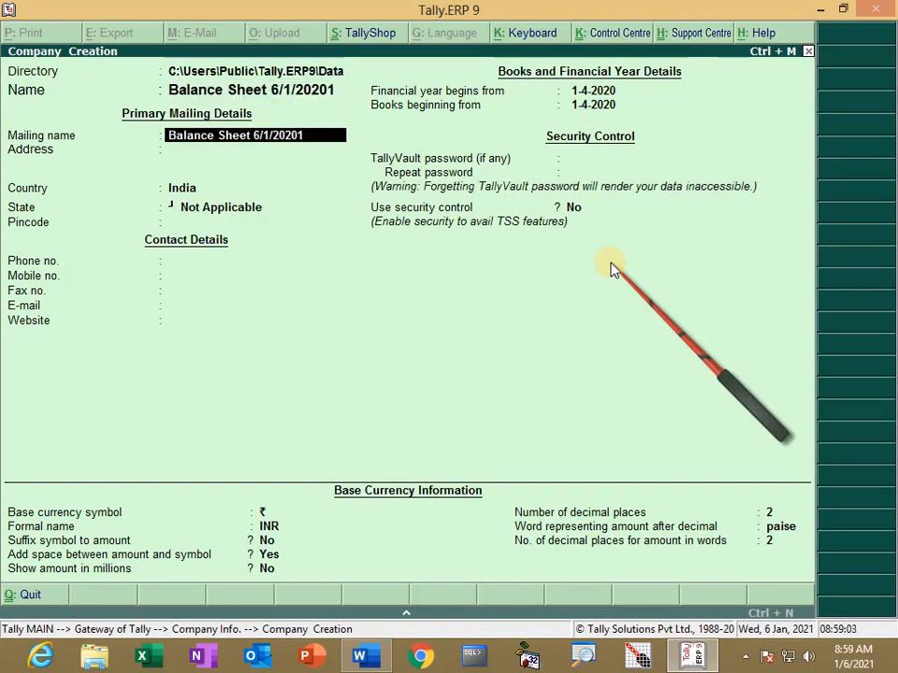
key(Return)
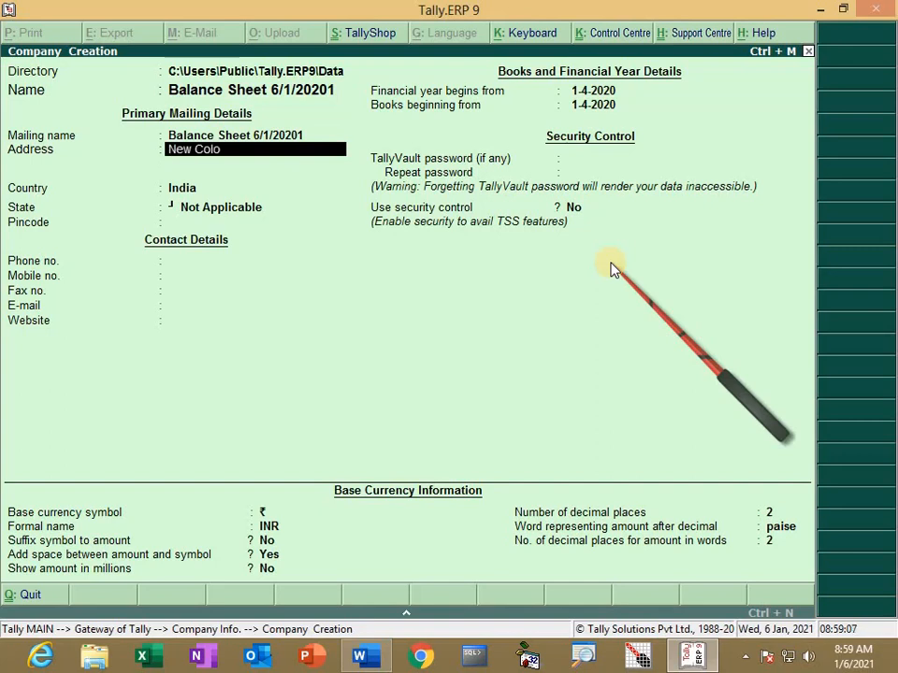
text(New Colony)
key(Return)
text(R)
key(Return)
key(Return)
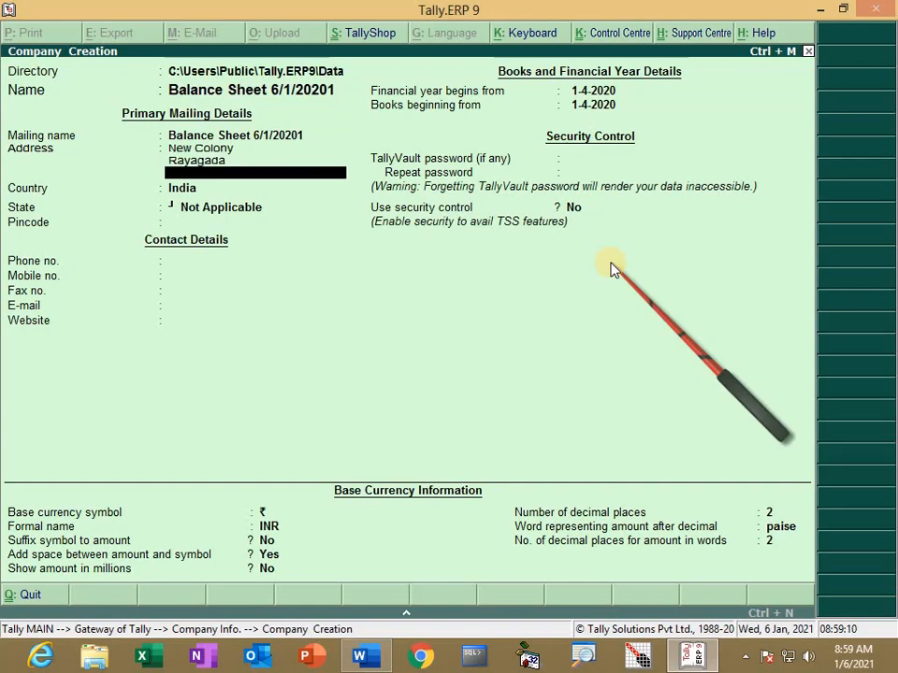
key(Return)
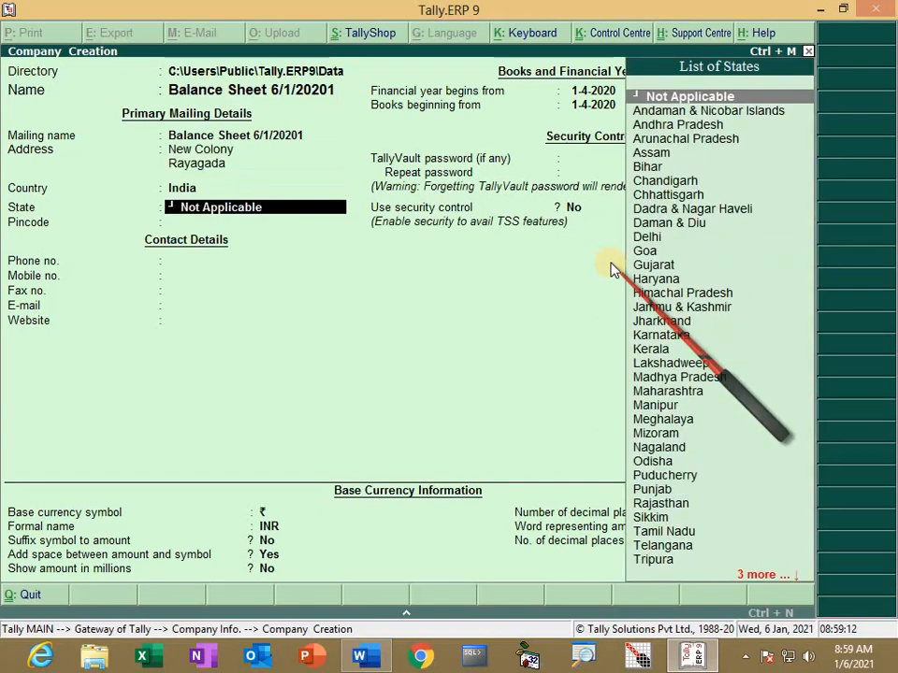
text(O)
key(Return)
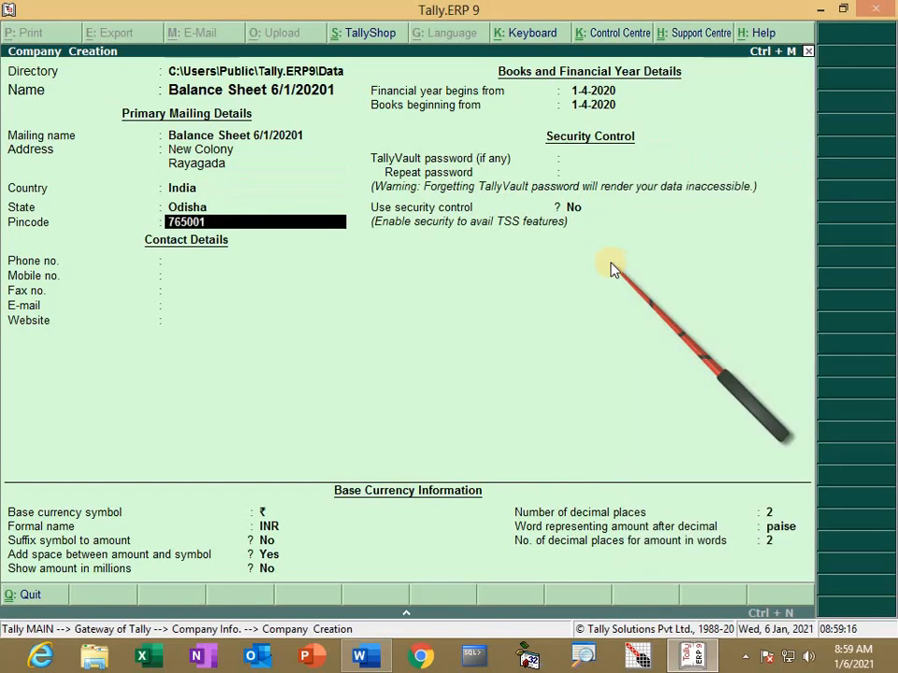
key(Return)
Step: Enter the company's phone, mobile and fax numbers, accept the remaining fields and save the company
text(34534534)
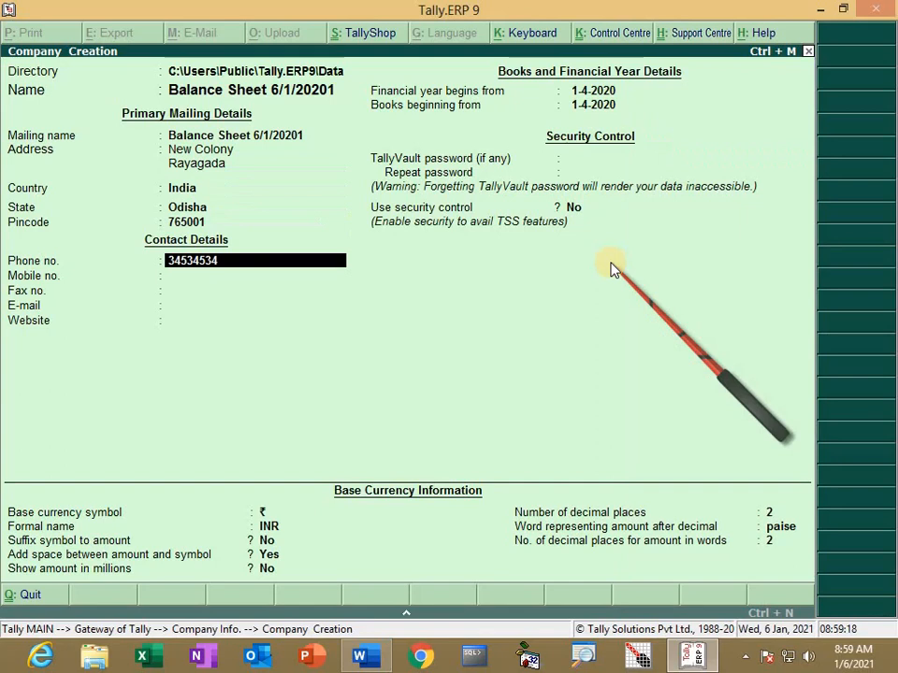
key(Return)
key(Return)
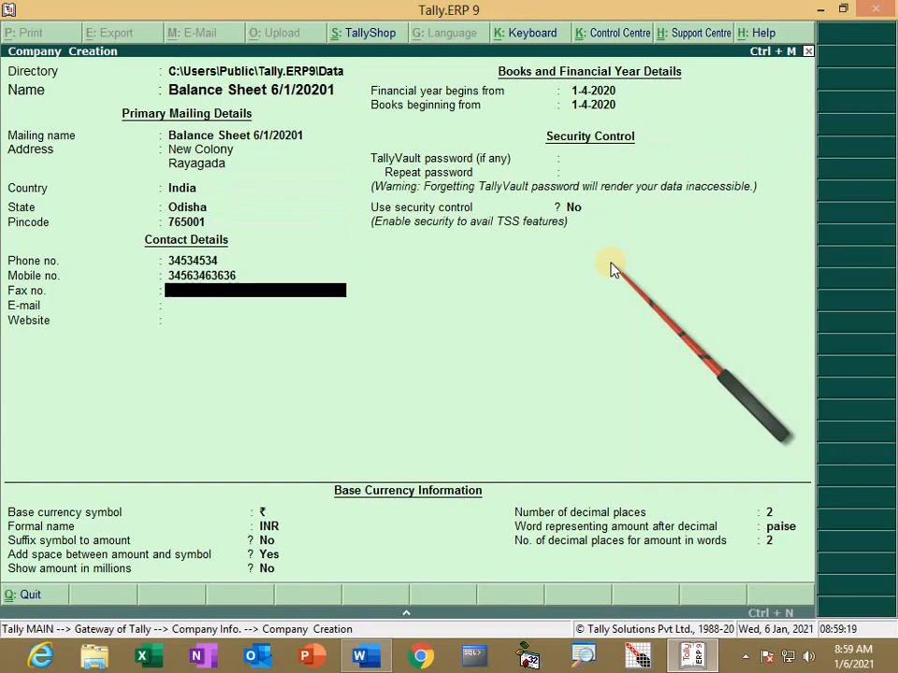
text(53453453)
key(Return)
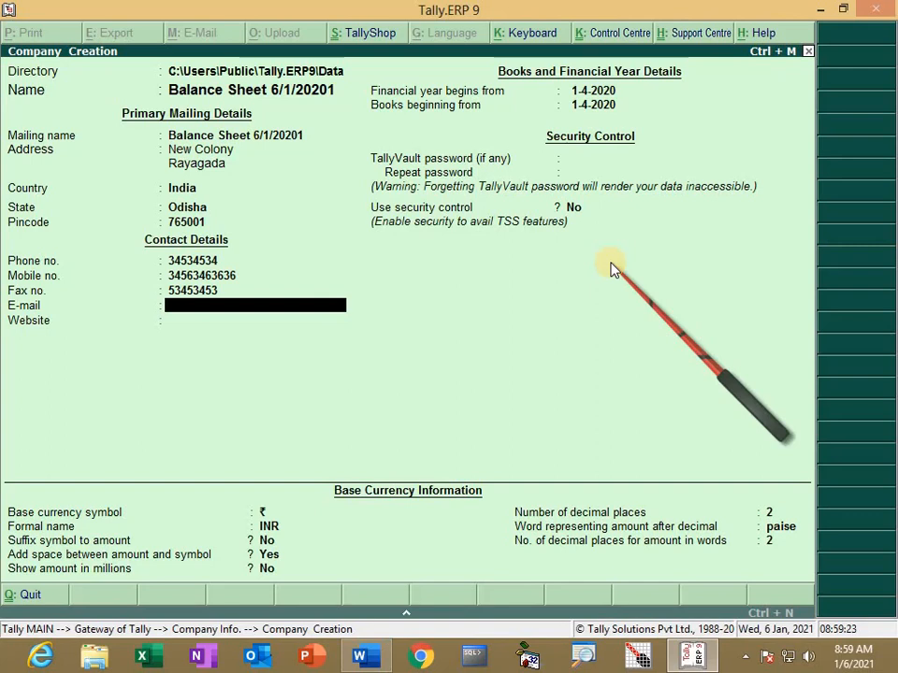
key(Return)
key(Return)
key(Return)
key(Return)
key(Return)
key(Return)
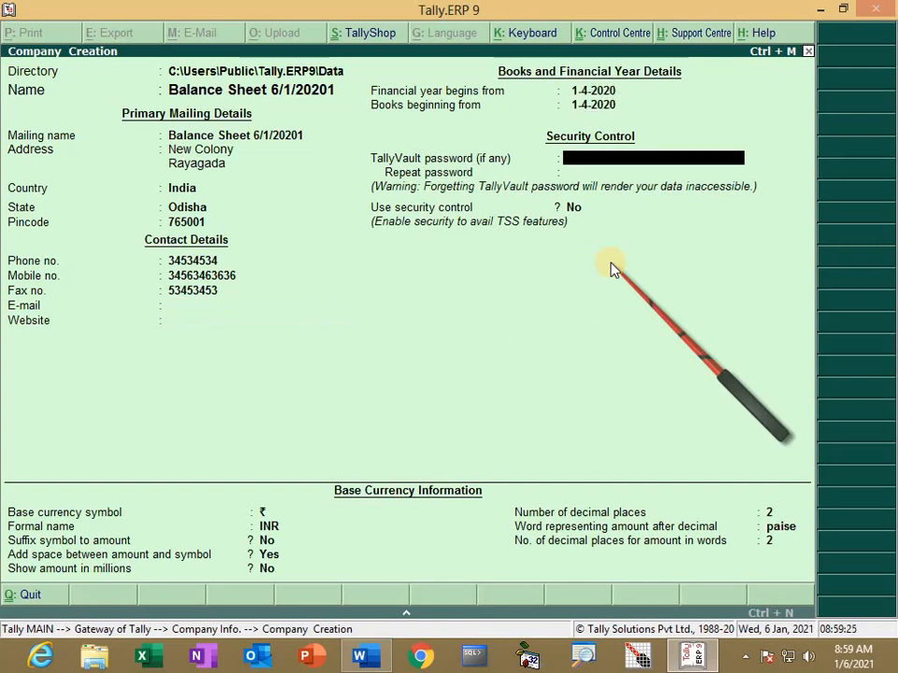
key(Return)
key(Return)
key(Return)
key(Return)
key(Return)
key(Return)
key(Return)
key(Return)
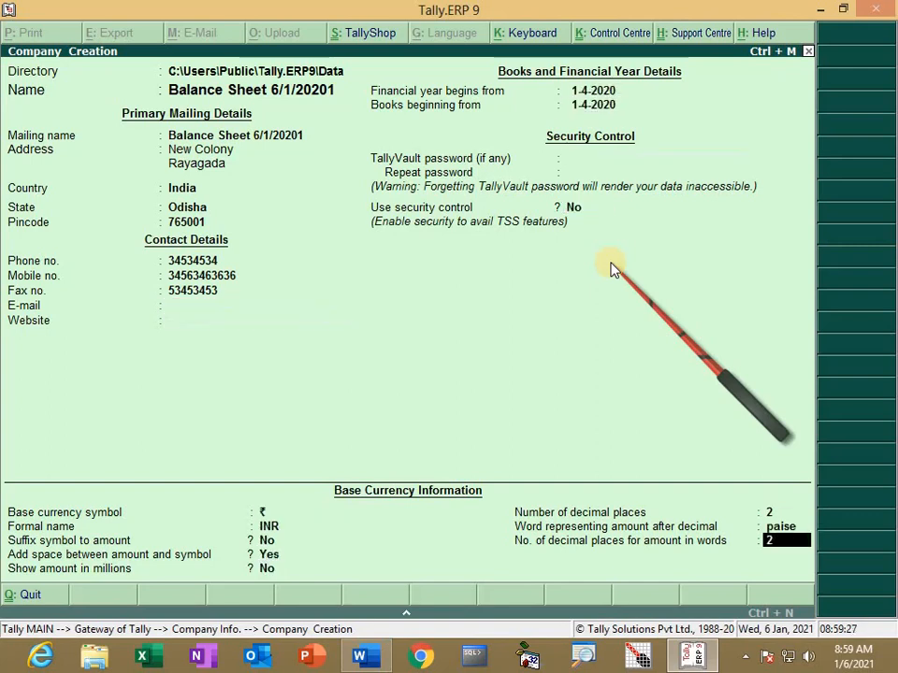
key(Return)
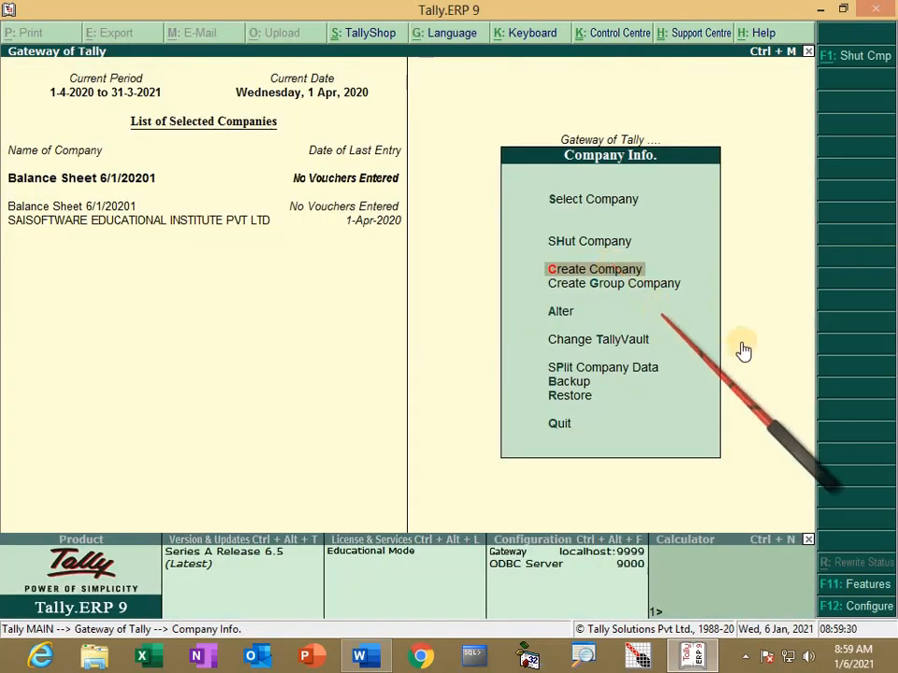
key(Escape)
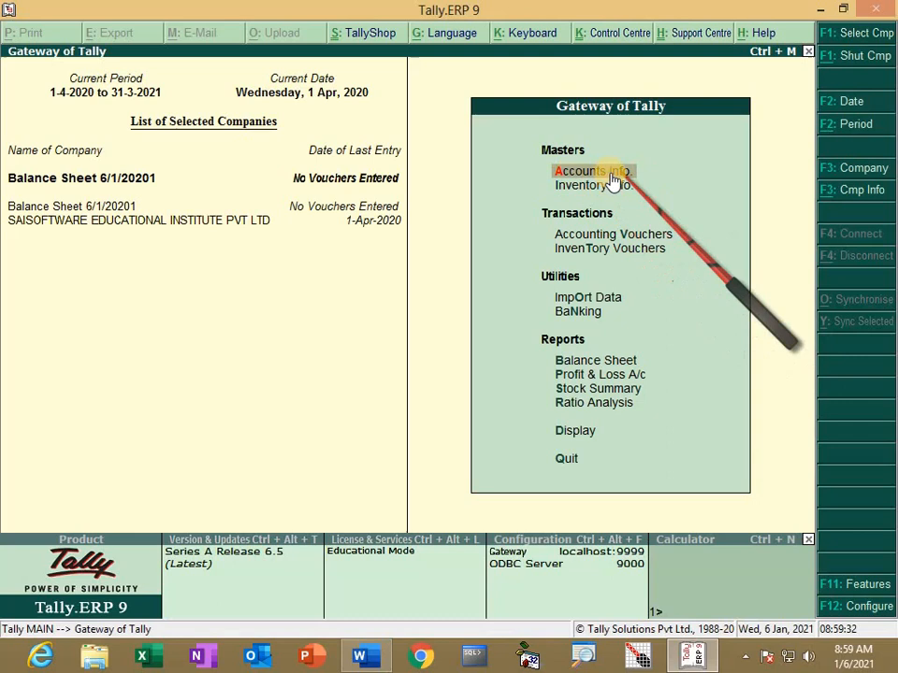
Step: Display the existing ledgers under Accounts Info, then open a blank Single Ledger Create form
click(595, 176)
key(Down)
key(Return)
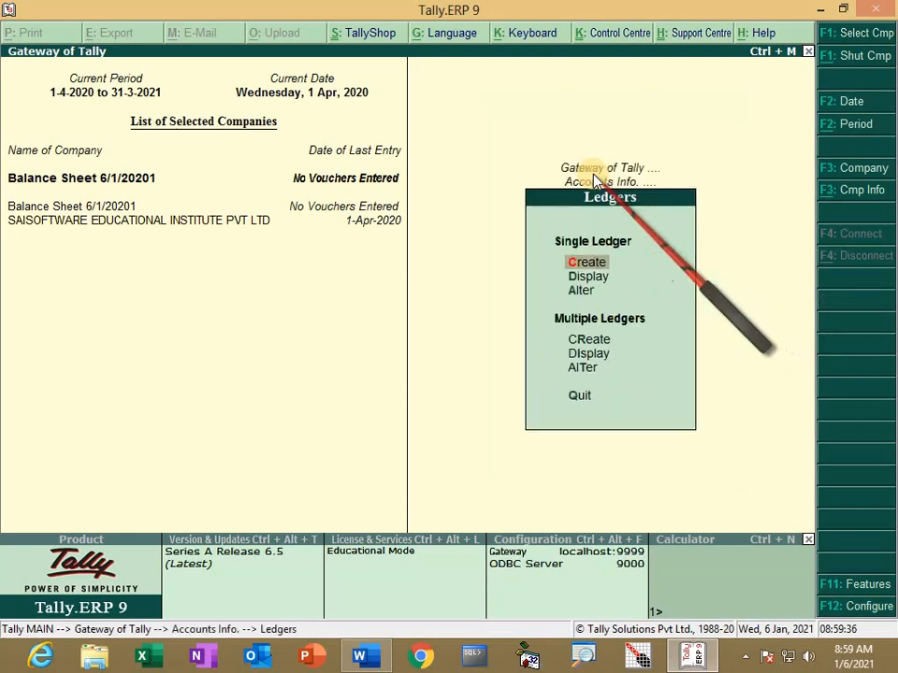
key(Down)
key(Return)
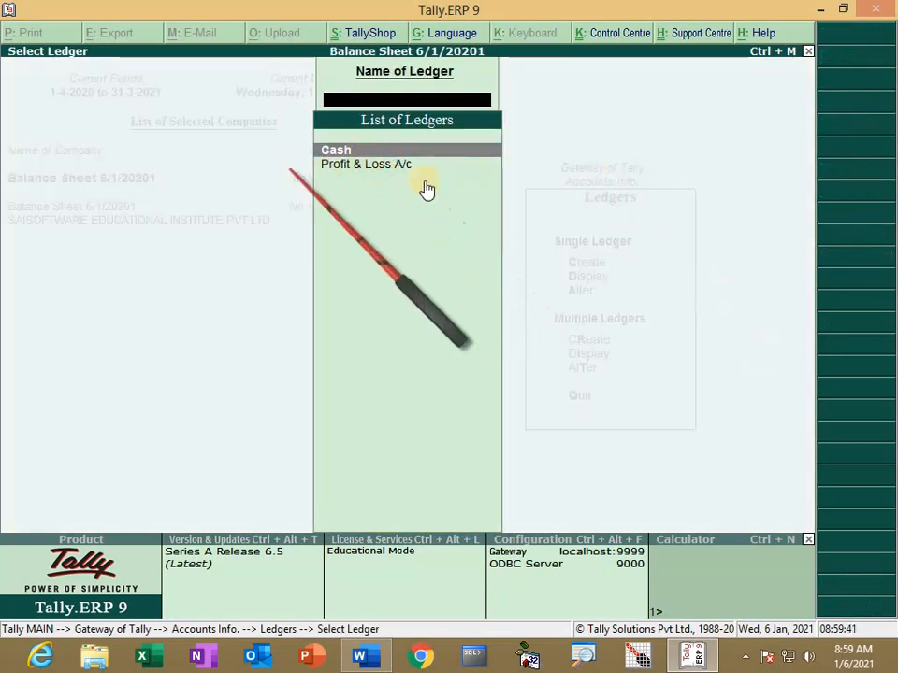
key(Escape)
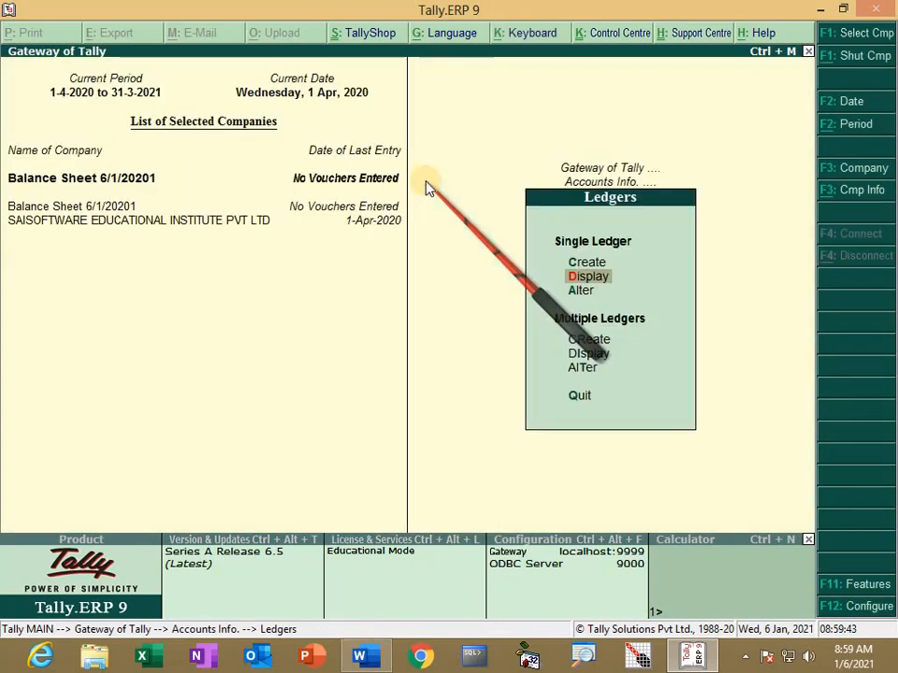
key(Up)
key(Return)
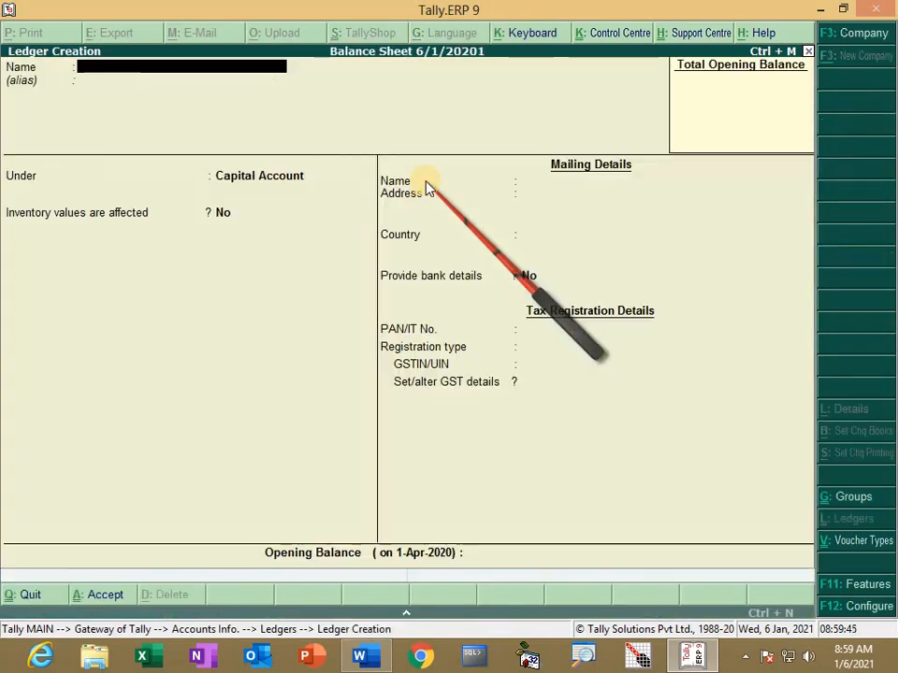
key(alt+Tab)
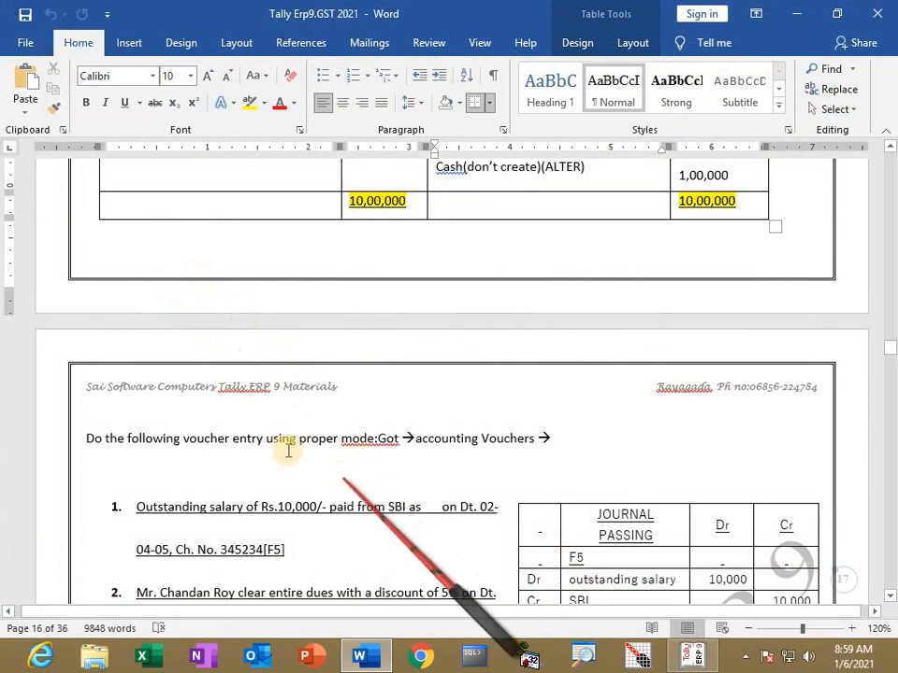
Step: Scroll Word to the Day-10 table showing Capital 7,50,000 and creditors 75,000, 55,000, 70,000
scroll(288, 444, up, 3)
scroll(290, 435, up, 10)
scroll(215, 393, down, 3)
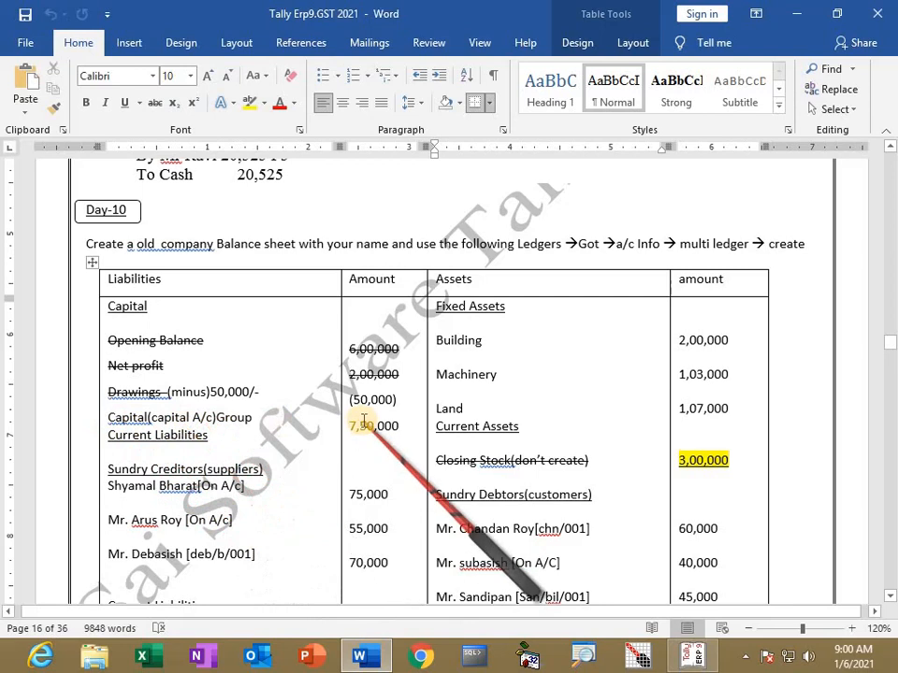
Step: Save a ledger named Capital under Capital Account with a 7,50,000 Cr opening balance
key(alt+Tab)
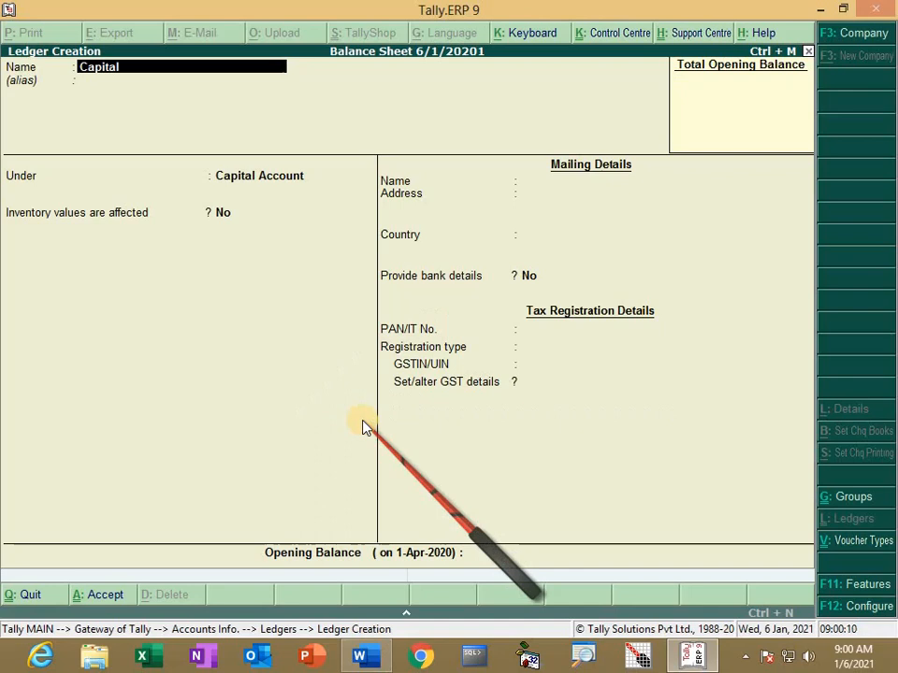
key(Return)
key(Return)
key(Return)
key(Return)
key(Return)
key(Return)
key(Return)
key(Return)
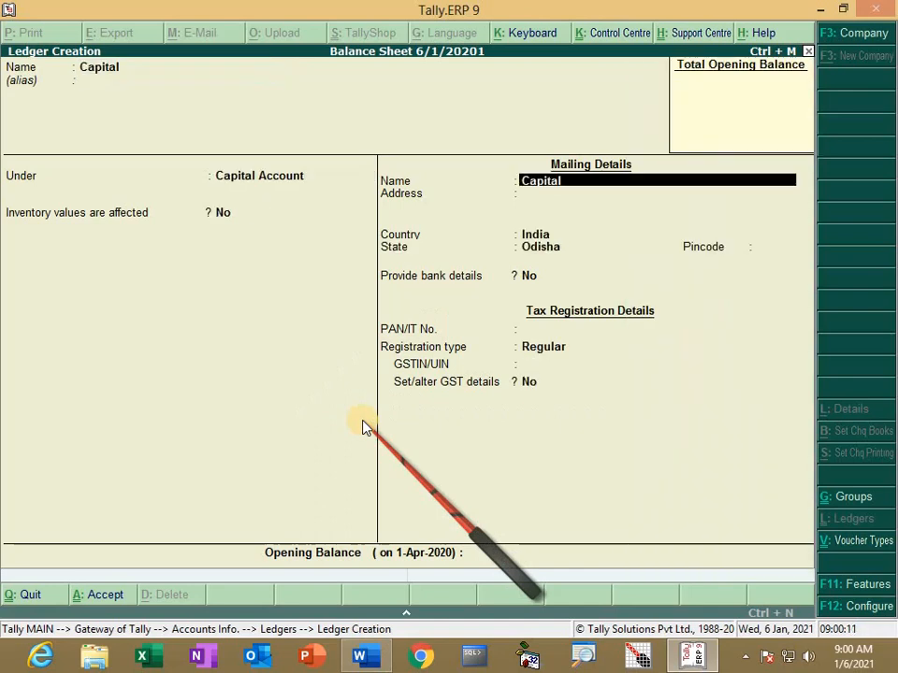
key(Return)
key(Return)
key(Return)
key(Return)
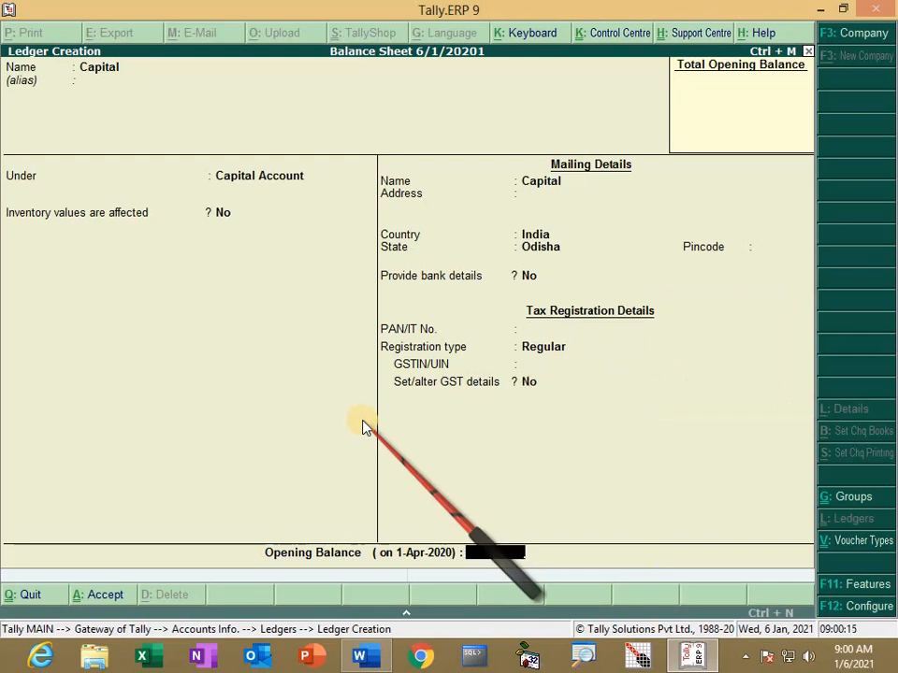
text(750000)
key(Return)
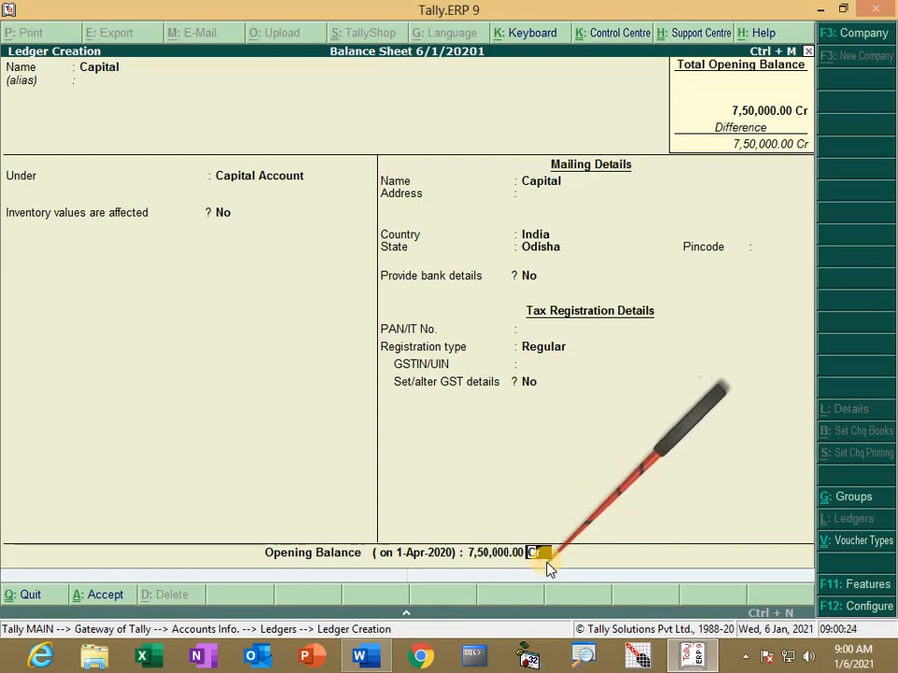
key(Return)
key(Return)
Step: Scroll Word to the creditors rows and the outstanding rent 15,000 and salary 35,000 rows
key(alt+Tab)
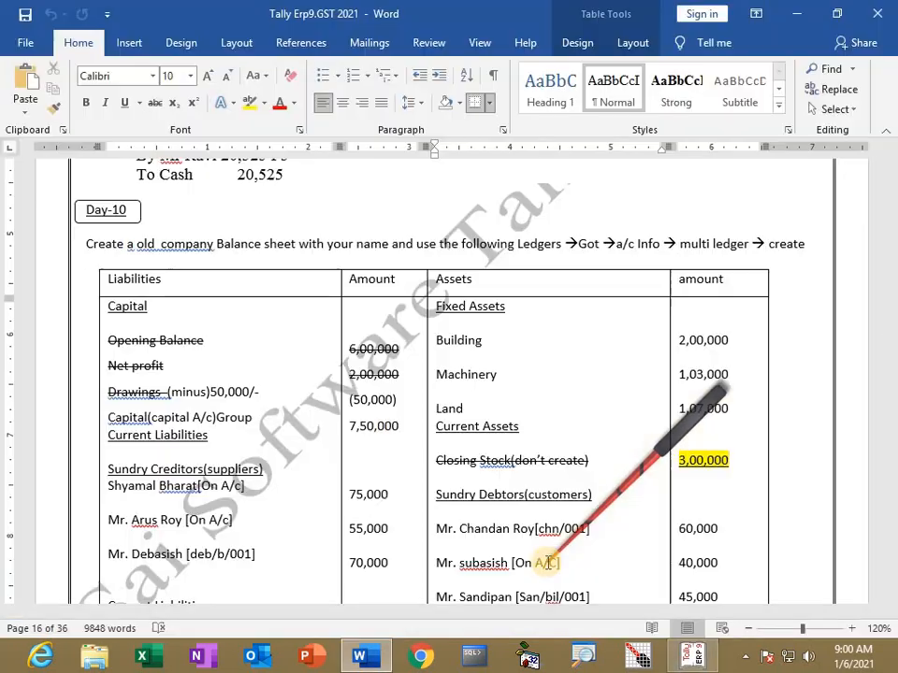
scroll(283, 351, down, 3)
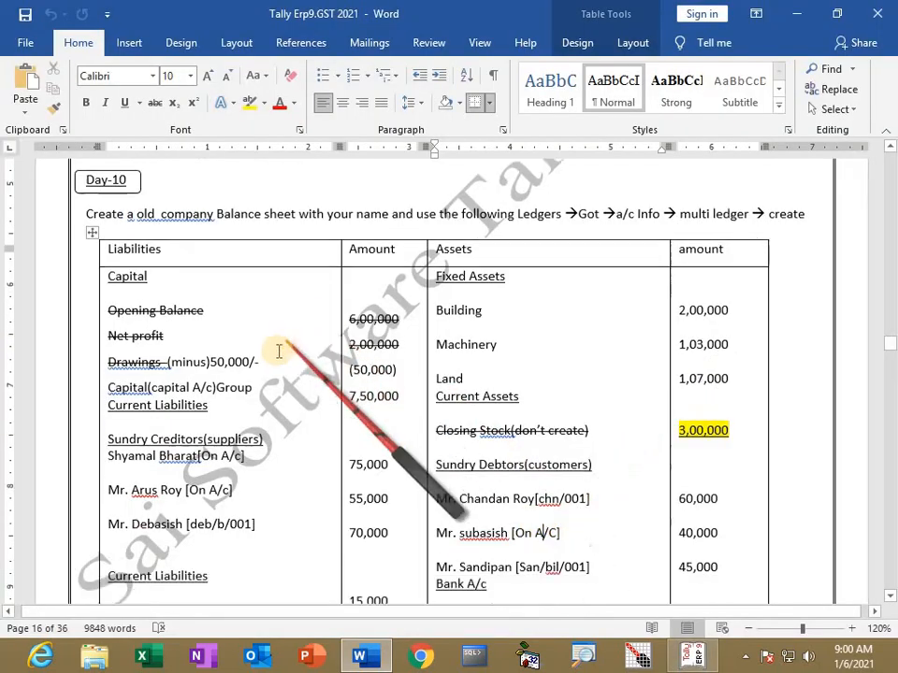
scroll(171, 372, down, 1)
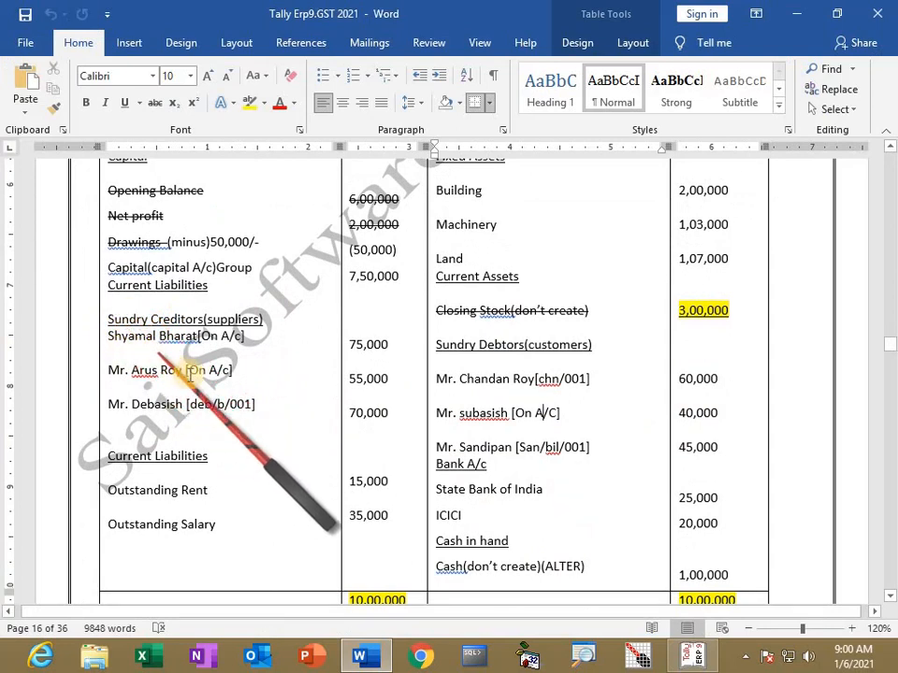
Step: Start the first creditor's ledger under Sundry Creditors, keeping India/Odisha and Regular GST registration
key(alt+Tab)
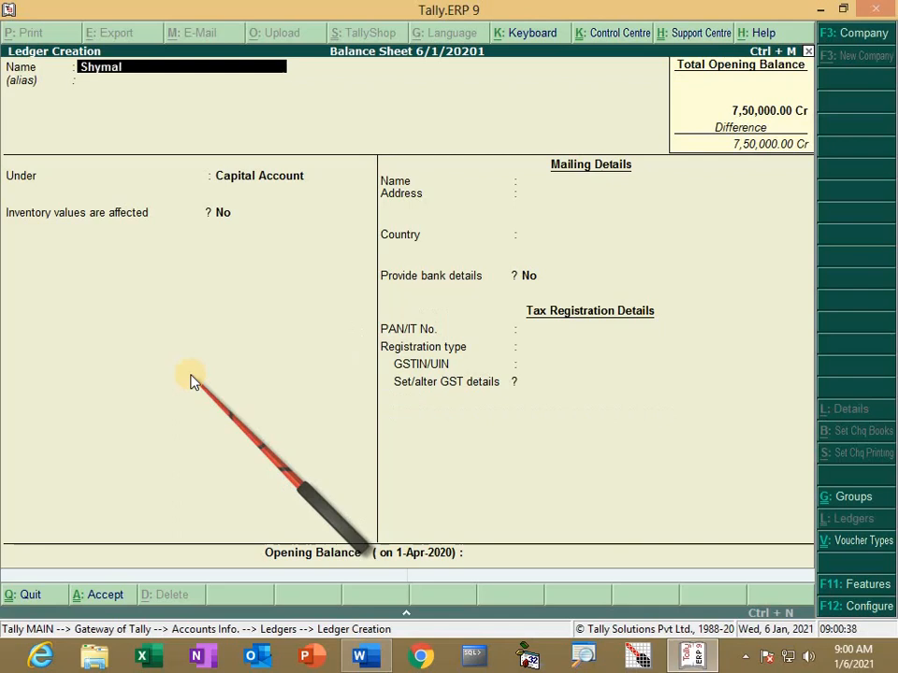
key(Return)
key(Return)
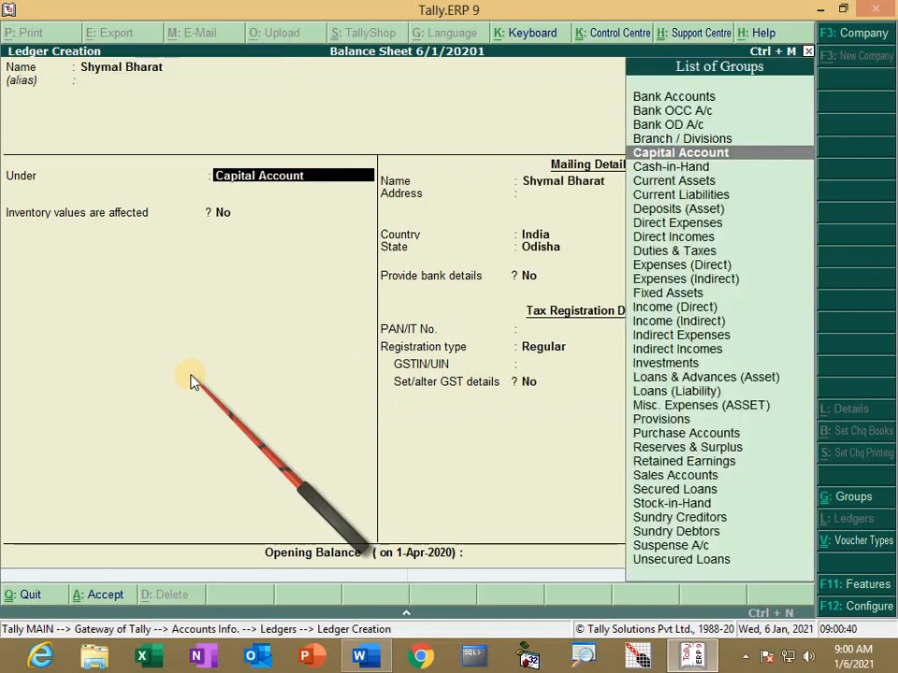
text(St)
key(Down)
key(Return)
key(Return)
key(Return)
key(Return)
key(Return)
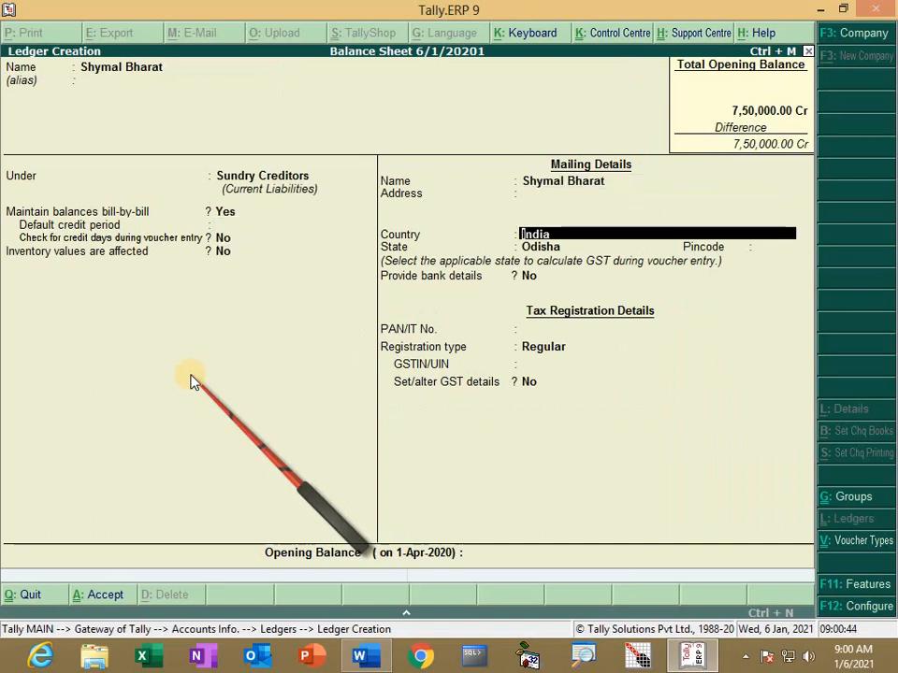
key(Return)
key(Return)
key(Return)
key(Return)
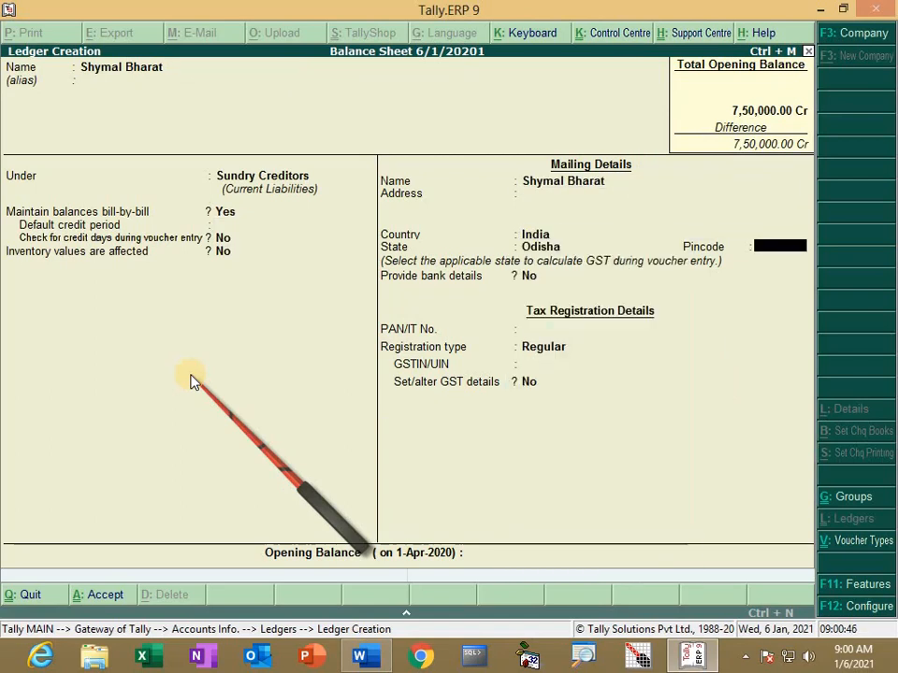
key(Return)
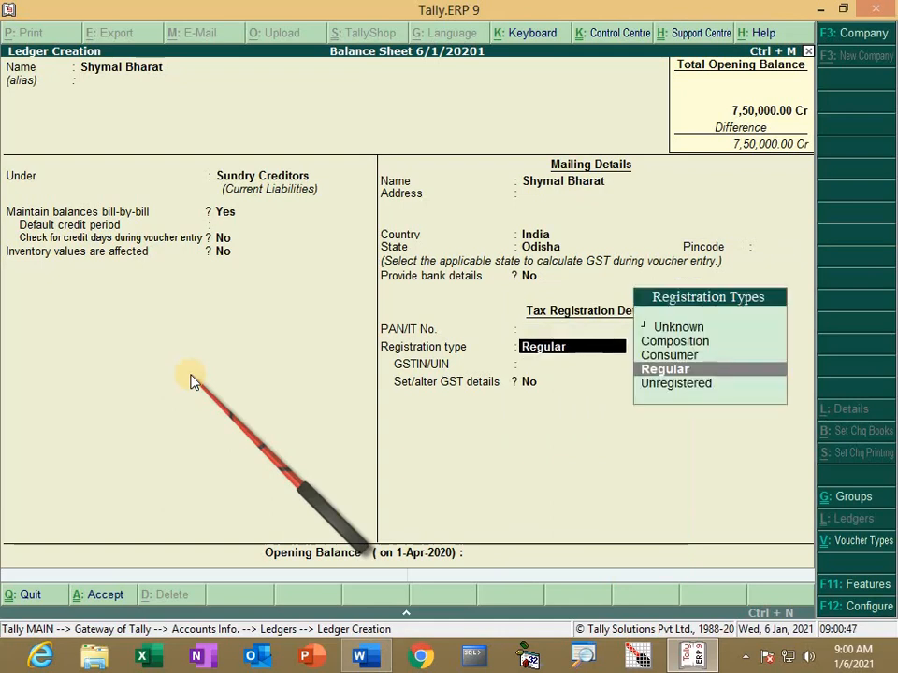
key(Return)
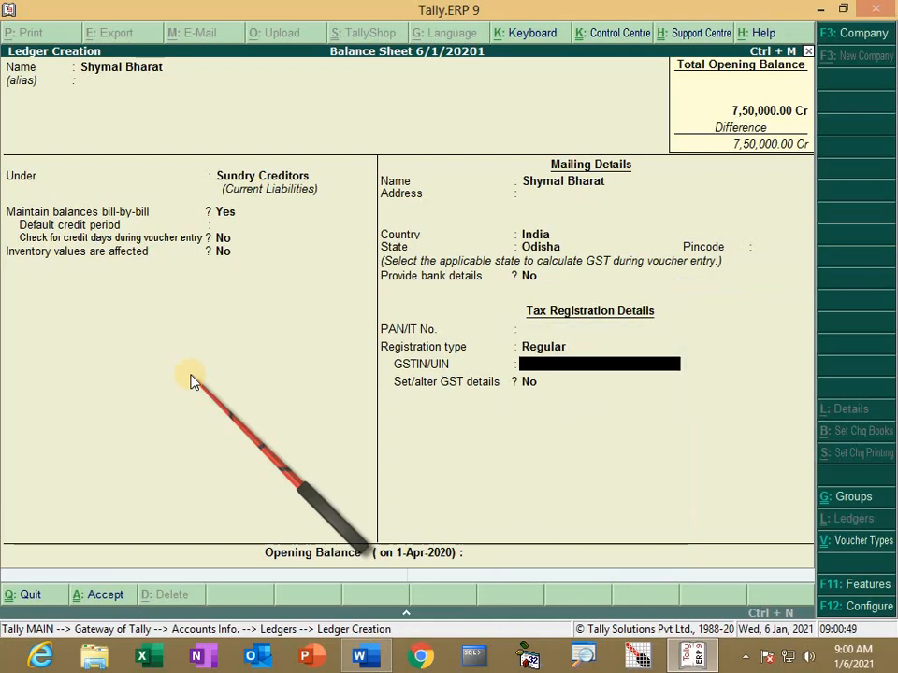
key(Return)
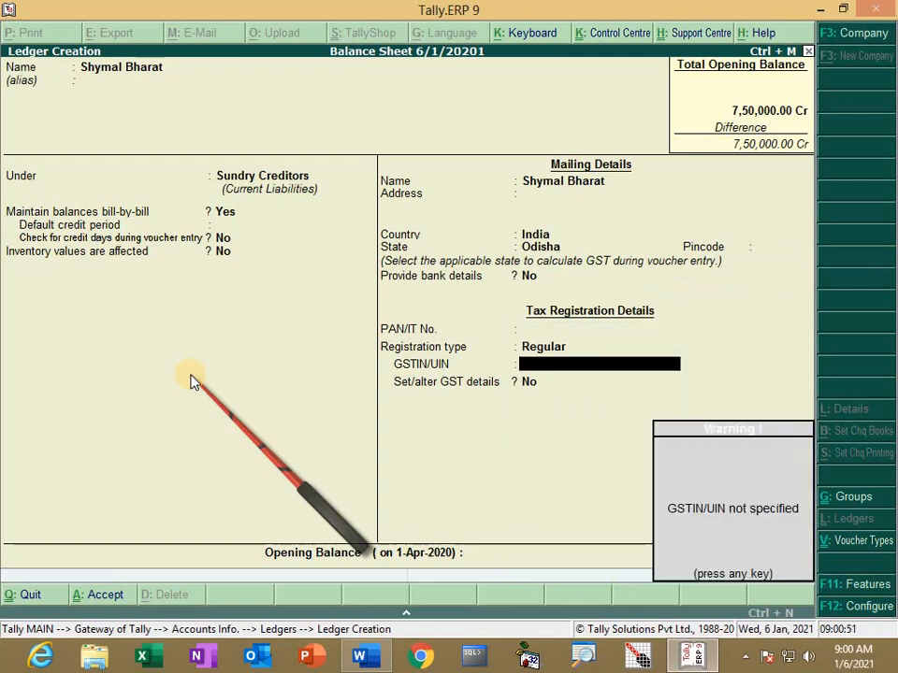
key(Return)
key(Return)
Step: Enter a 75,000 Cr opening balance and save the creditor ledger
key(alt+Tab)
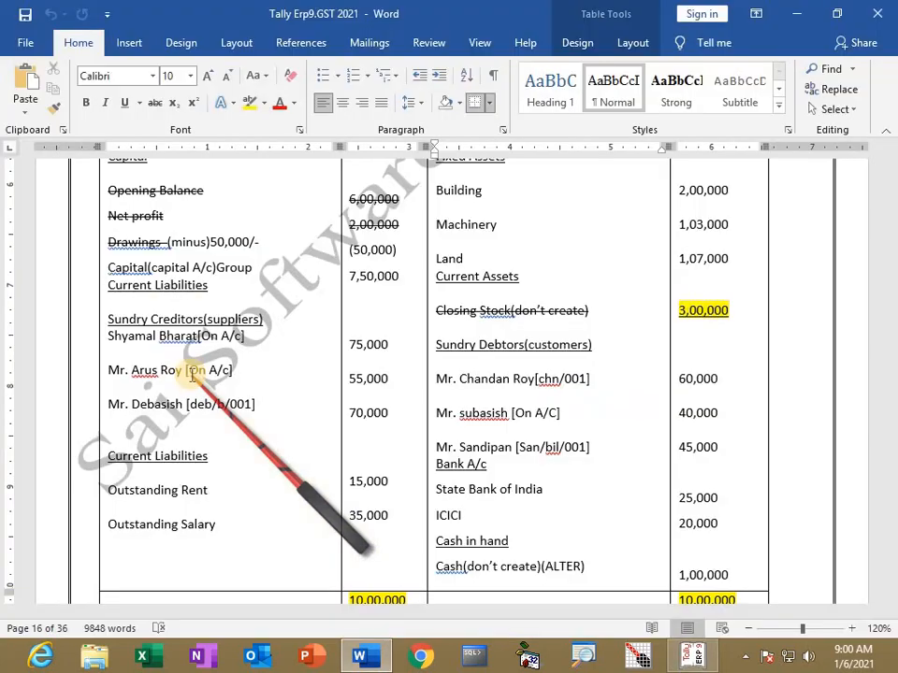
key(alt+Tab)
text(75,)
text(000)
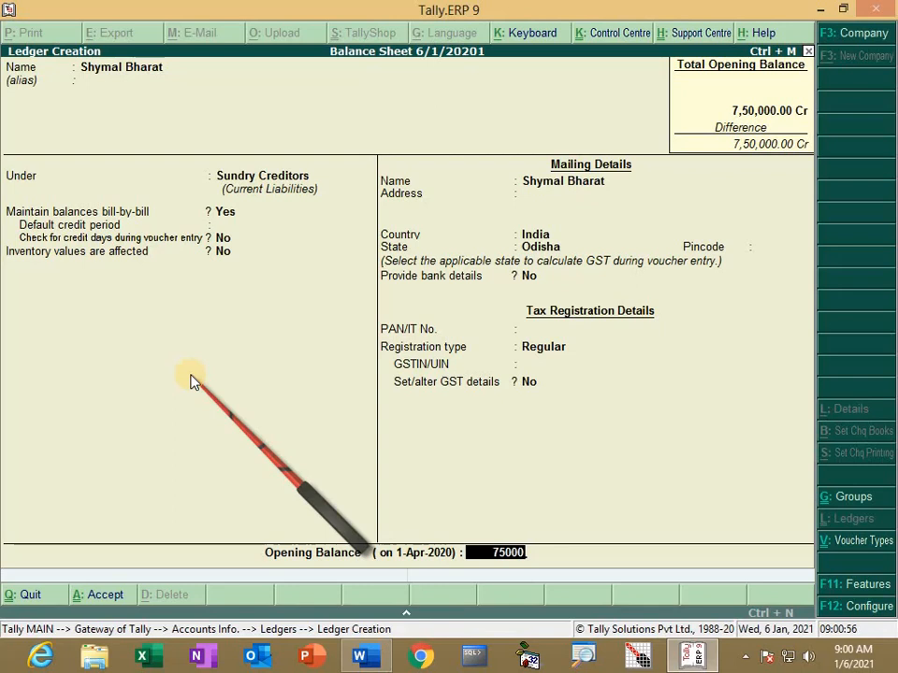
key(Return)
key(Return)
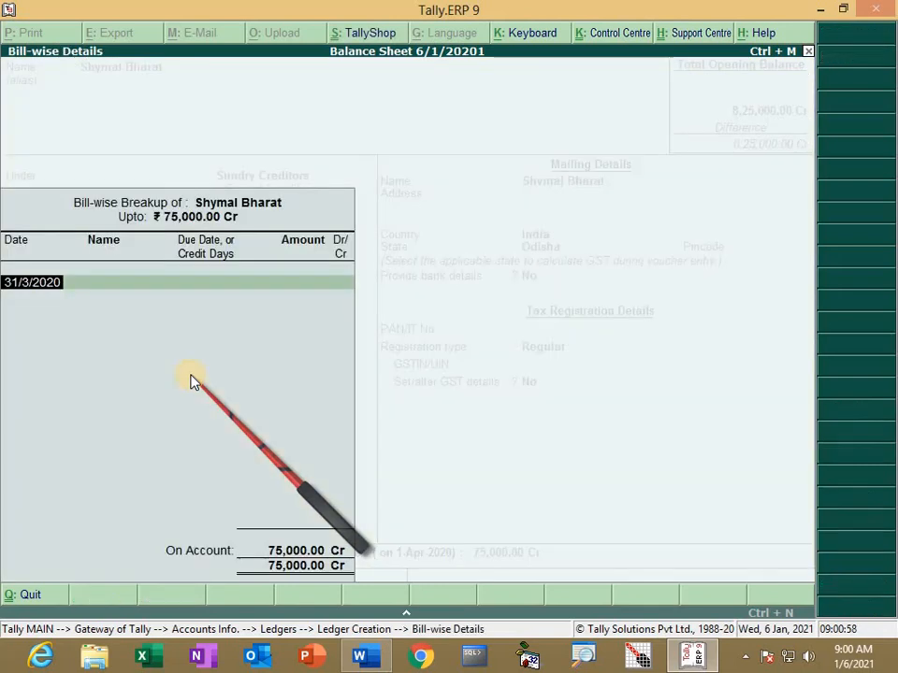
key(Return)
key(Return)
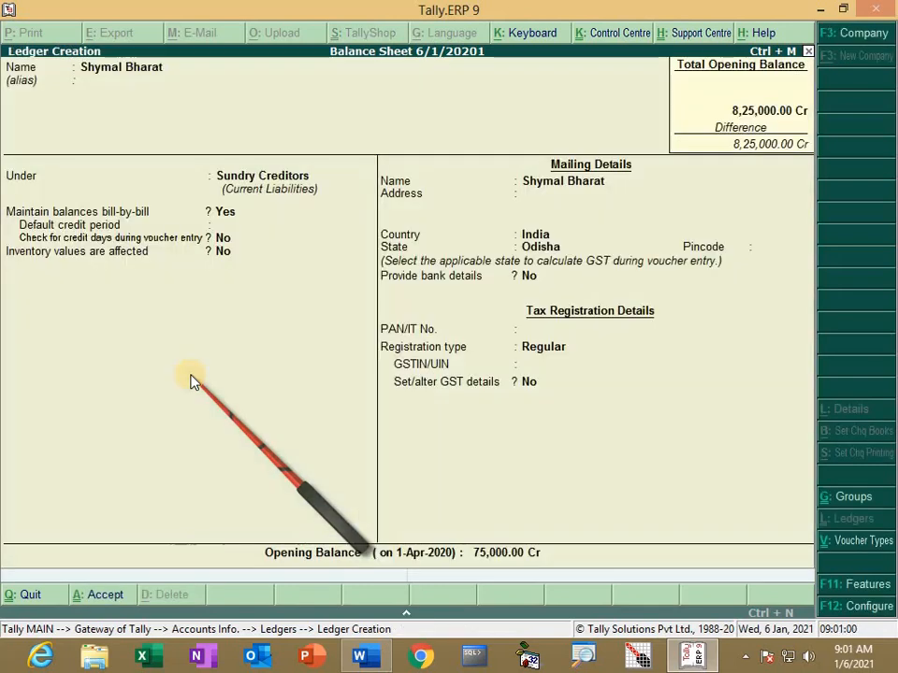
key(Return)
key(Return)
Step: Create the second creditor ledger with a 55,000 Cr opening balance
key(alt+Tab)
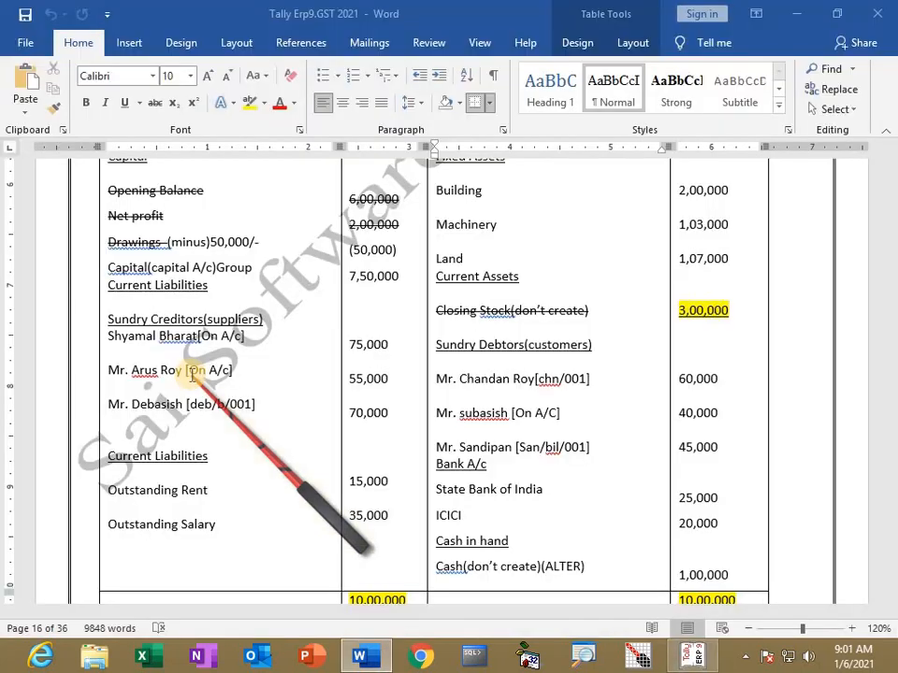
key(alt+Tab)
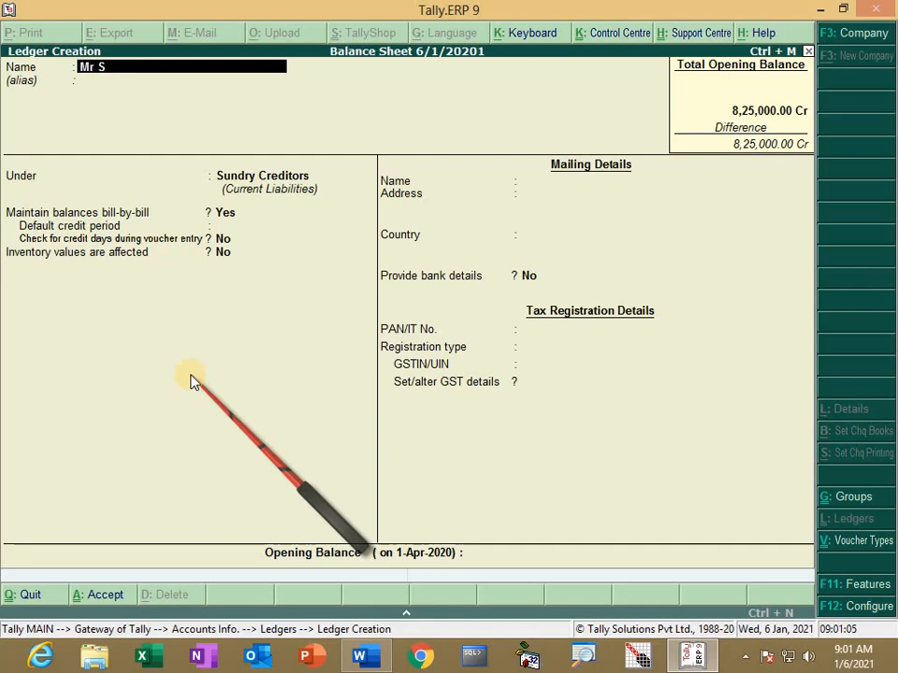
key(Return)
key(Return)
key(Return)
key(Return)
key(Return)
key(Return)
key(Return)
key(Return)
key(Return)
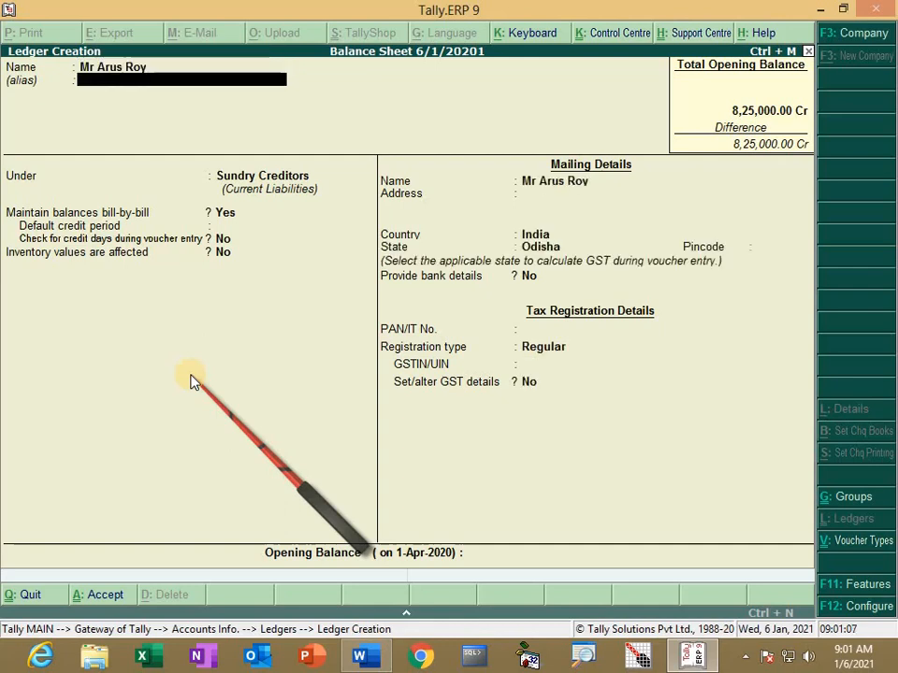
key(Return)
key(Return)
key(Return)
key(Return)
key(Return)
key(Return)
key(Return)
key(Return)
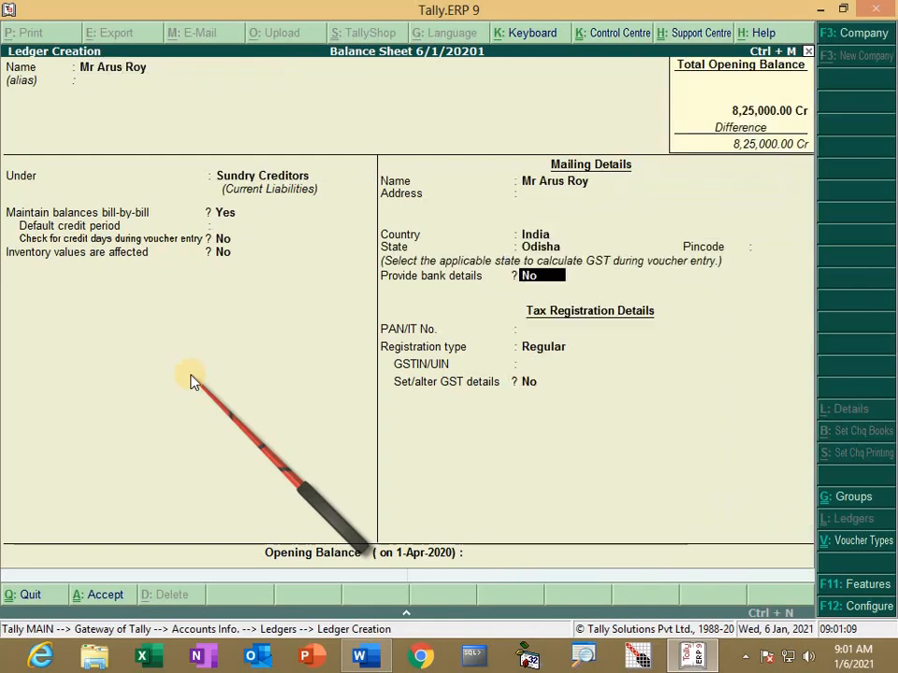
key(alt+Tab)
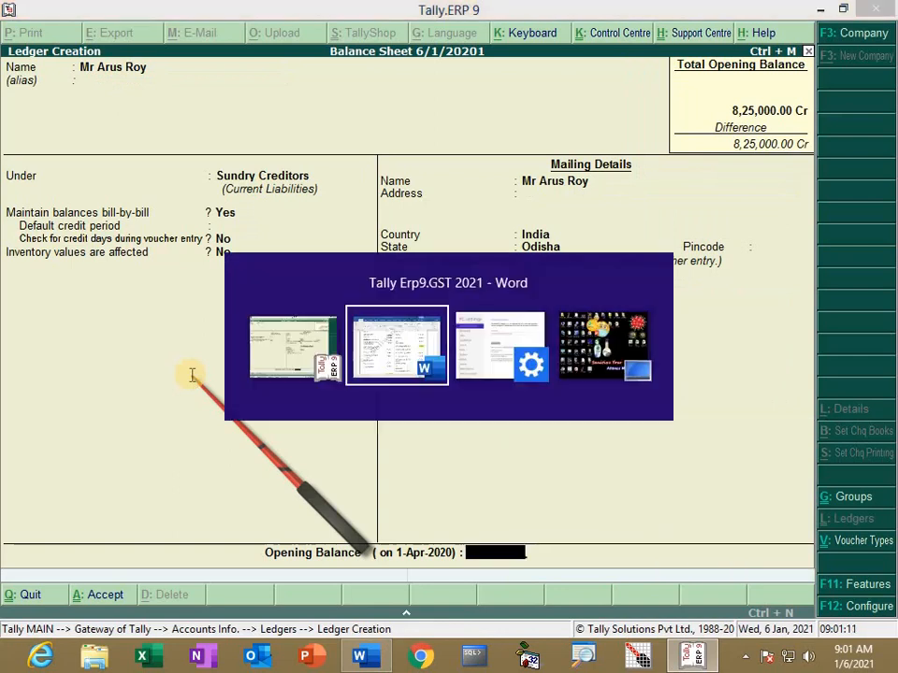
key(alt+Tab)
text(55)
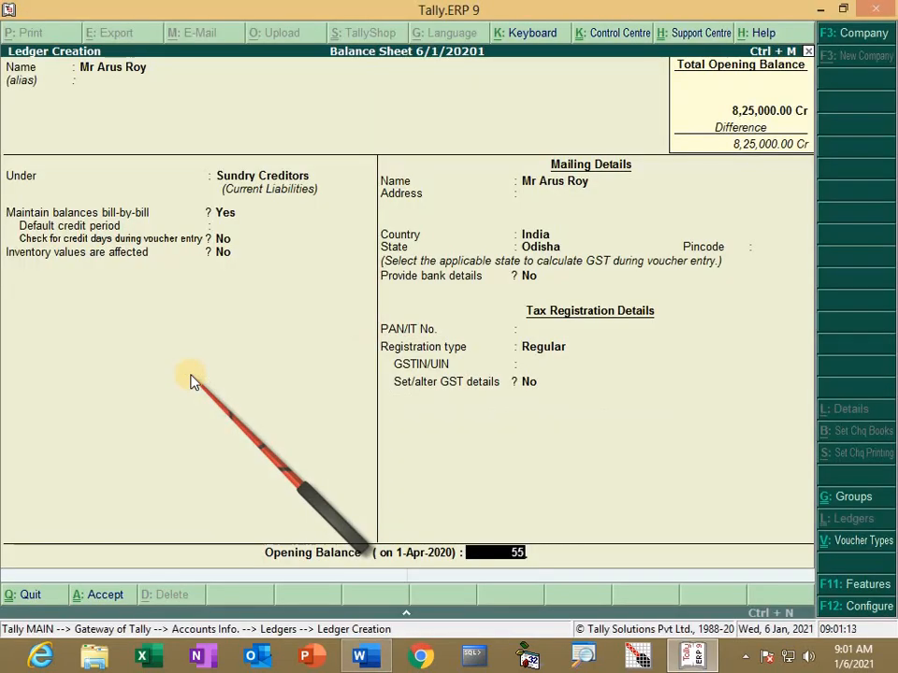
key(Return)
key(Return)
key(Return)
key(Return)
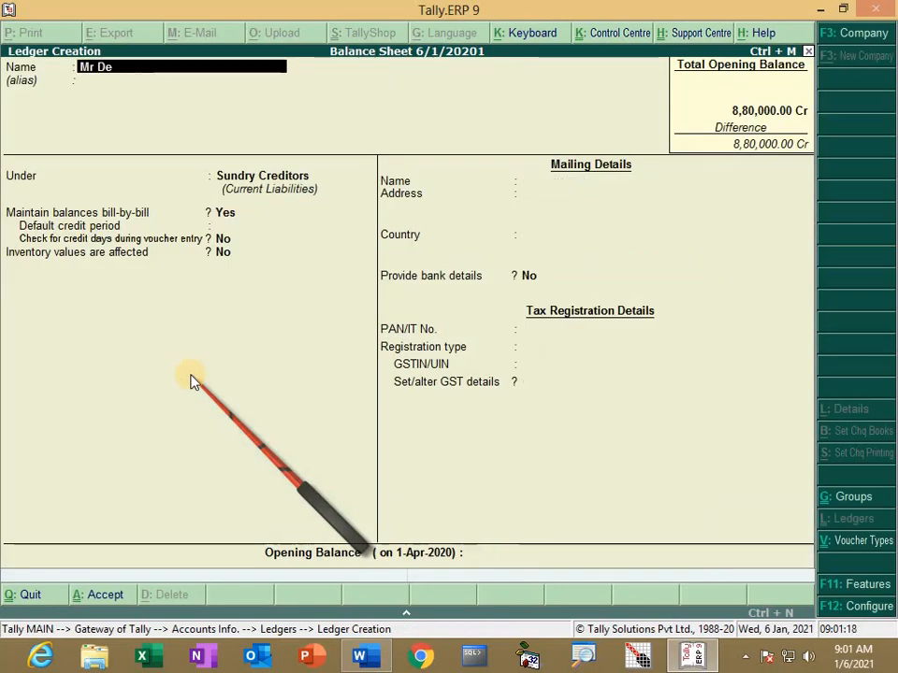
Step: Give the third creditor ledger a 70,000 Cr opening balance and save it
key(Return)
key(Return)
key(Return)
key(Return)
key(Return)
key(Return)
key(Return)
key(Return)
key(Return)
key(Return)
key(Return)
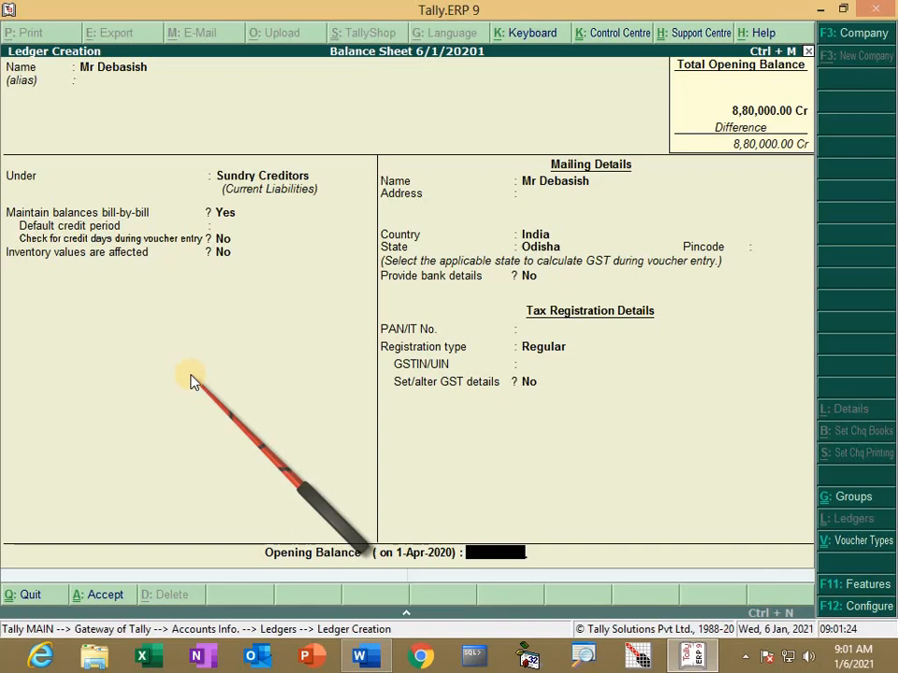
text(70,000)
key(Return)
key(Return)
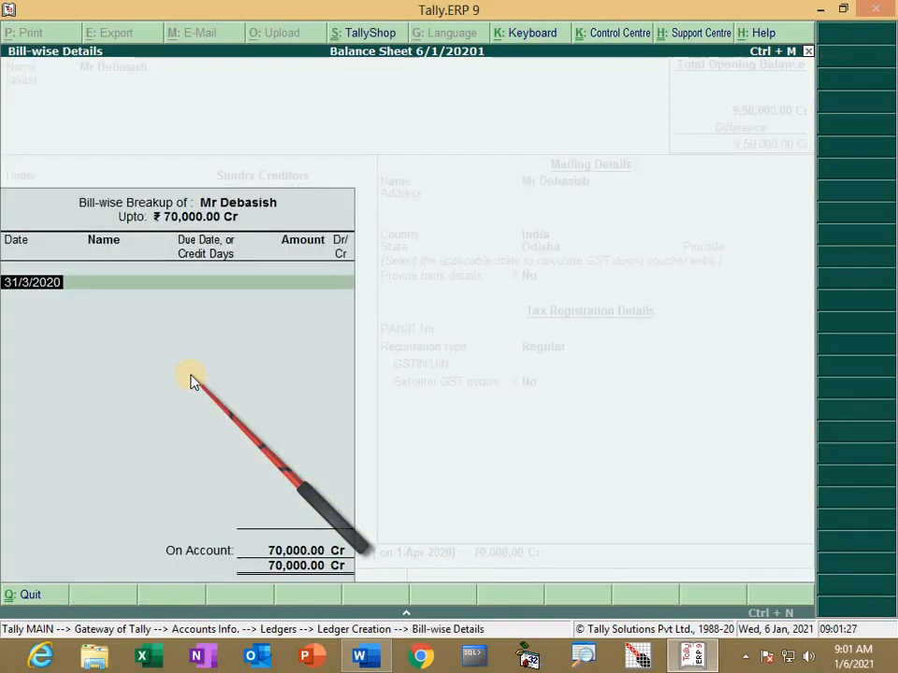
key(Return)
key(Return)
Step: Create Outstanding Rent under Current Liabilities with a 15,000 Cr opening balance
text(Ou)
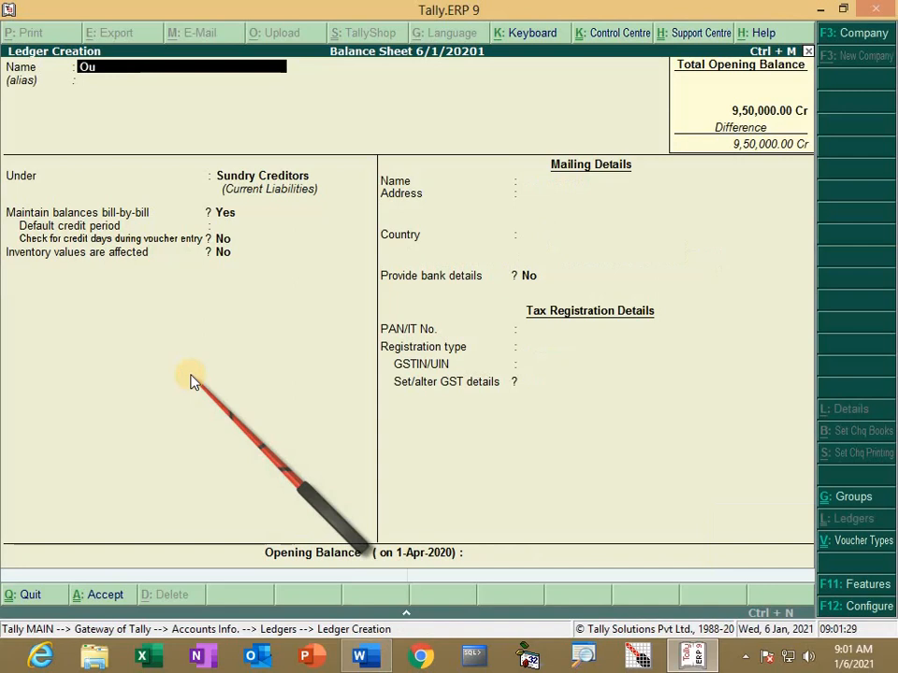
text(tstanding)
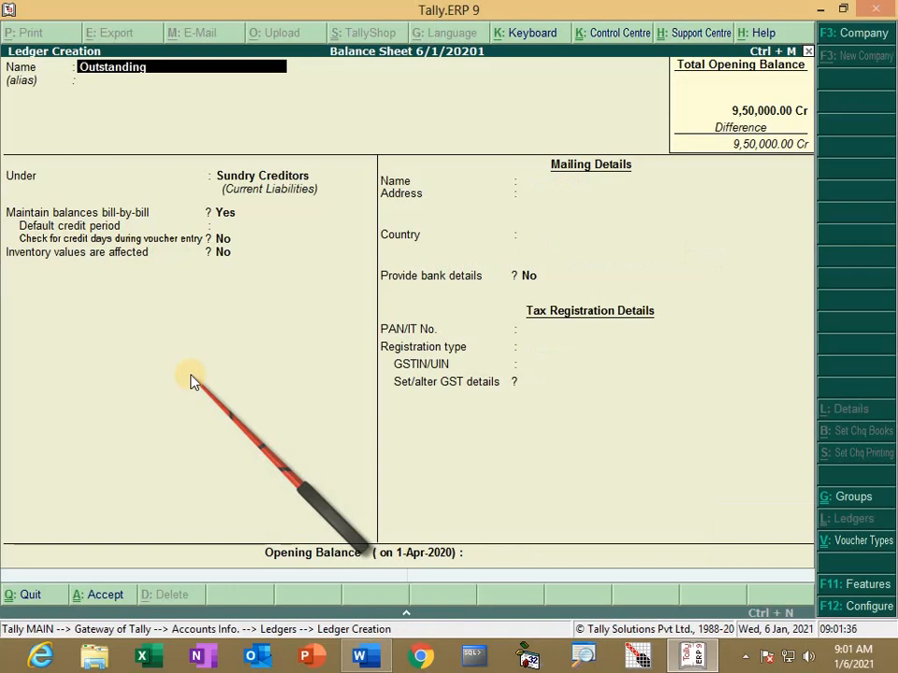
key(alt+Tab)
key(alt+Tab)
text(R)
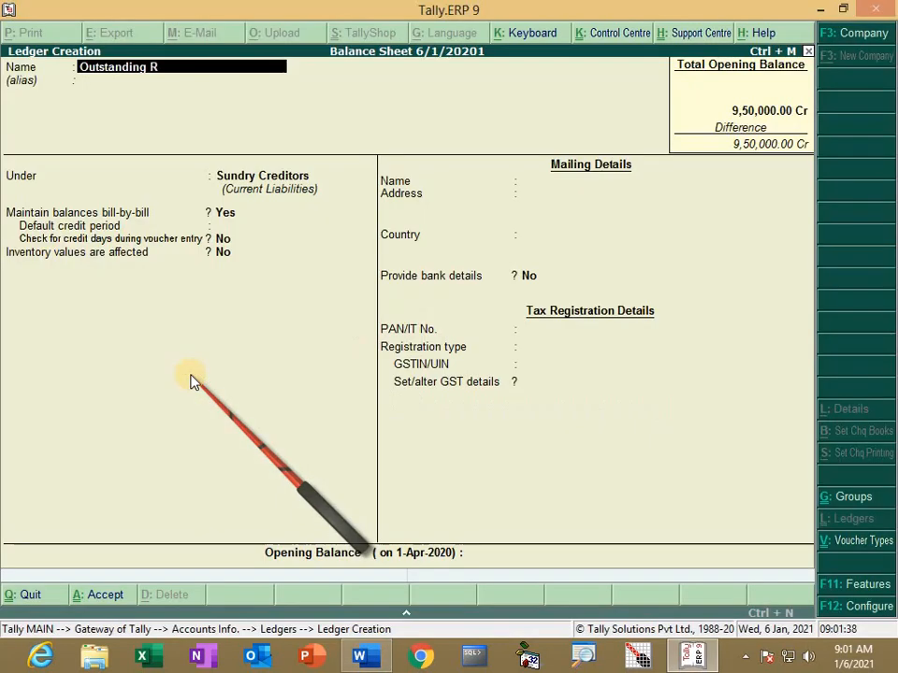
key(Return)
key(Return)
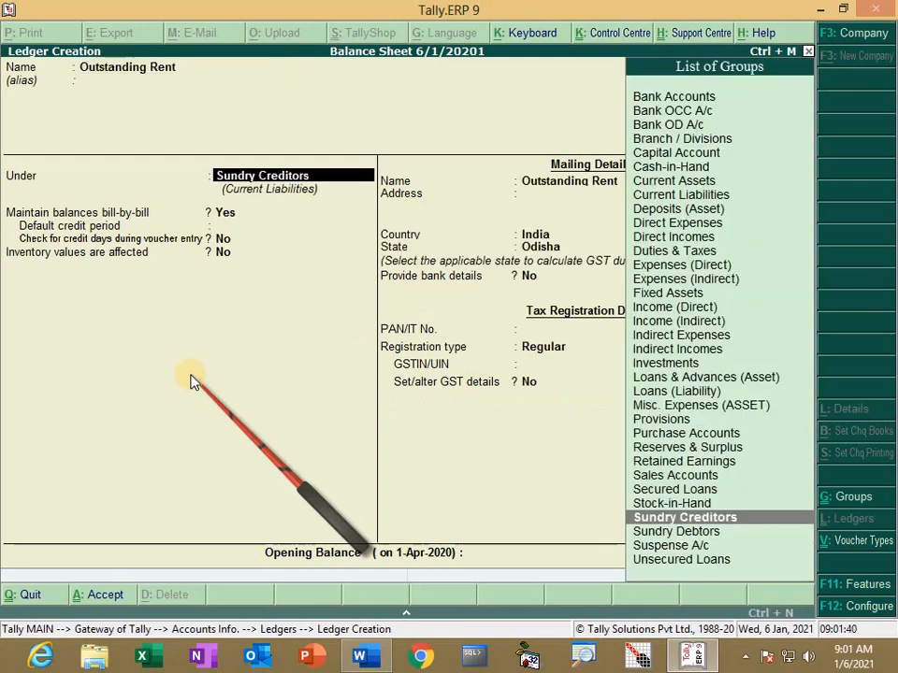
text(C)
key(Down)
key(Down)
key(Down)
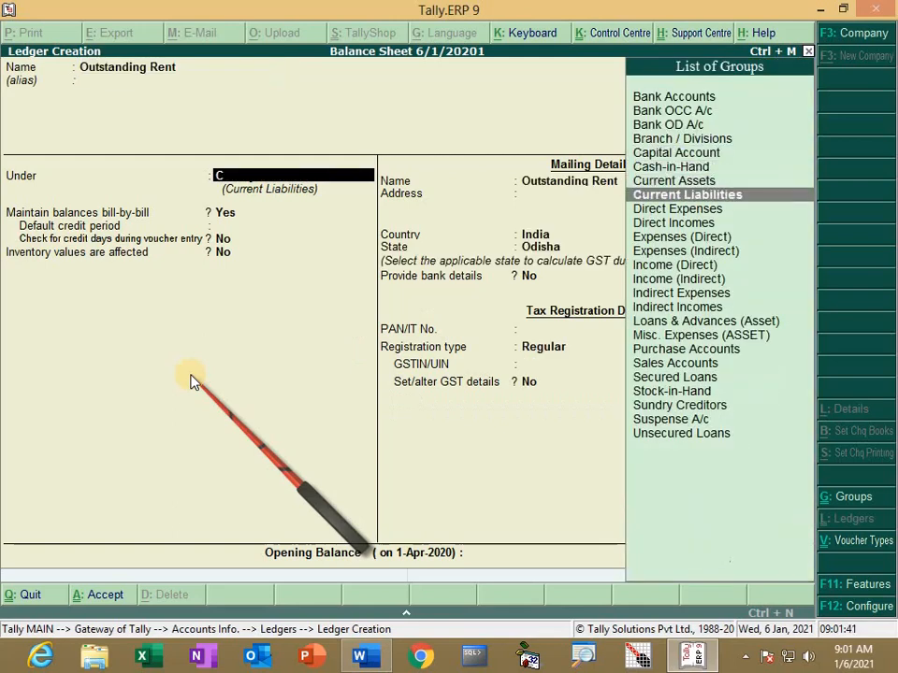
key(Return)
key(Return)
key(Return)
key(Return)
key(Return)
key(Return)
key(Return)
key(Return)
key(Return)
key(Return)
key(Return)
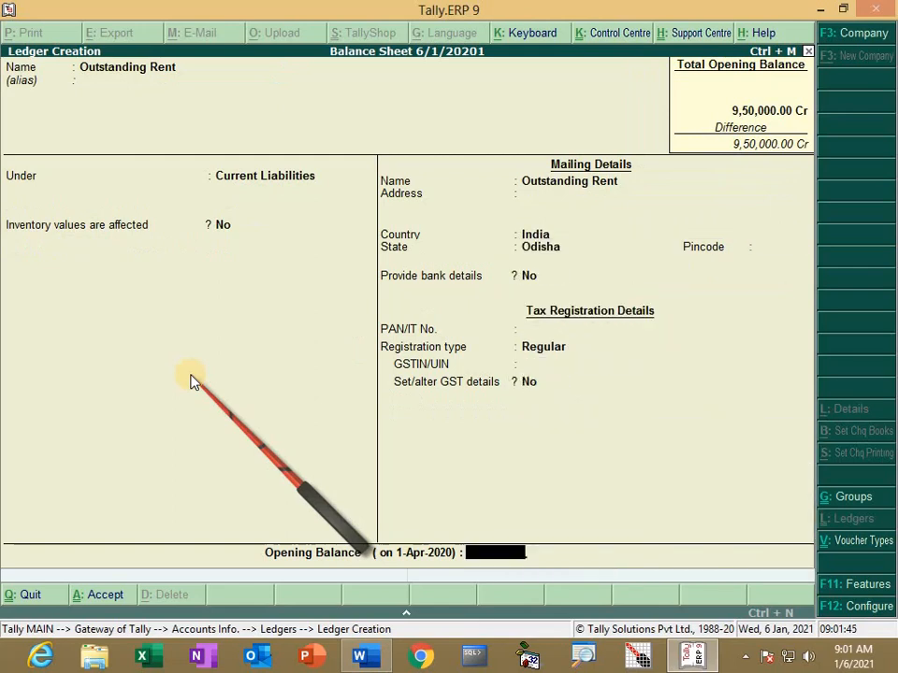
key(alt+Tab)
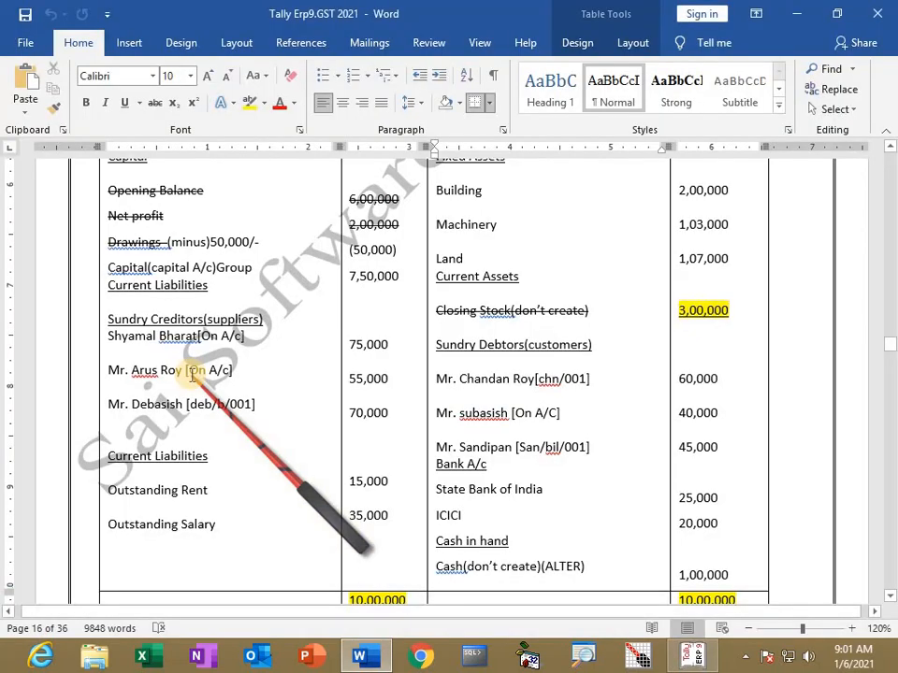
key(alt+Tab)
text(15,000)
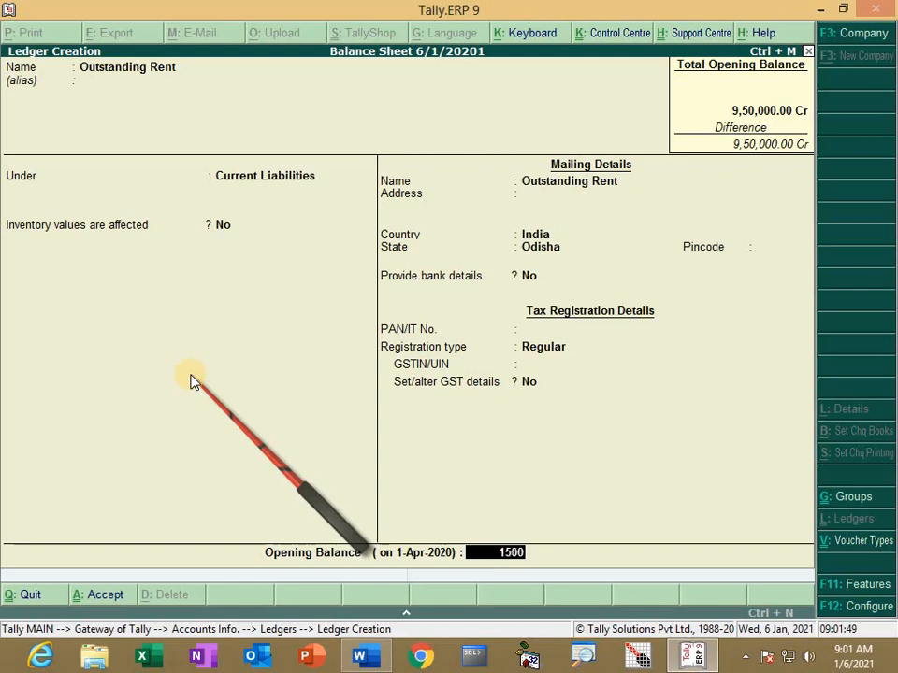
key(Return)
key(Return)
key(Return)
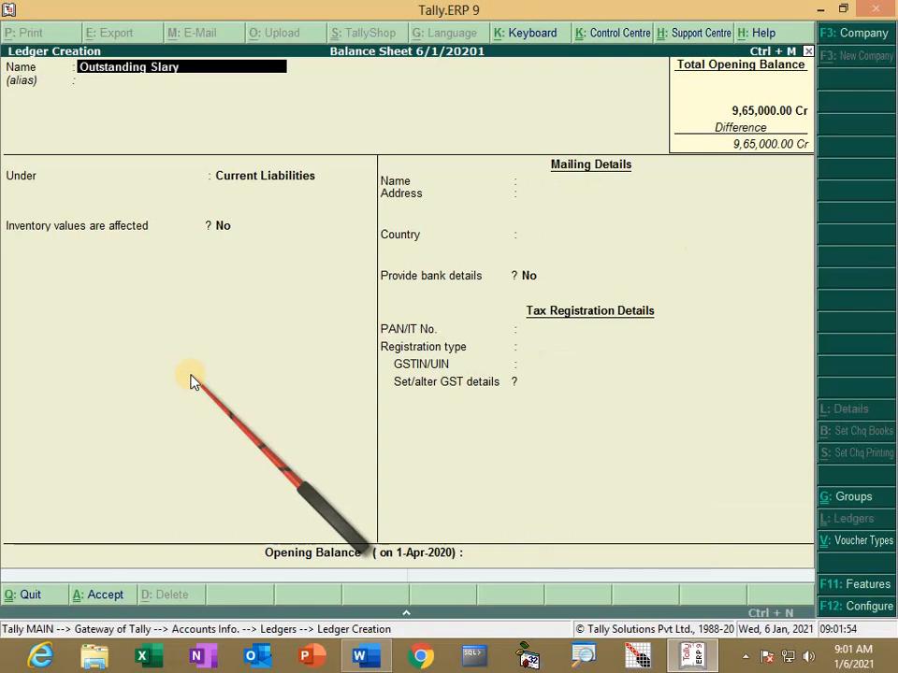
Step: Create Outstanding Salary with a 35,000 Cr opening balance
key(BackSpace)
key(BackSpace)
text(a)
key(Return)
key(Return)
key(Return)
key(Return)
key(Return)
key(Return)
key(Return)
key(Return)
key(Return)
key(Return)
key(Return)
key(Return)
key(Return)
text(35000)
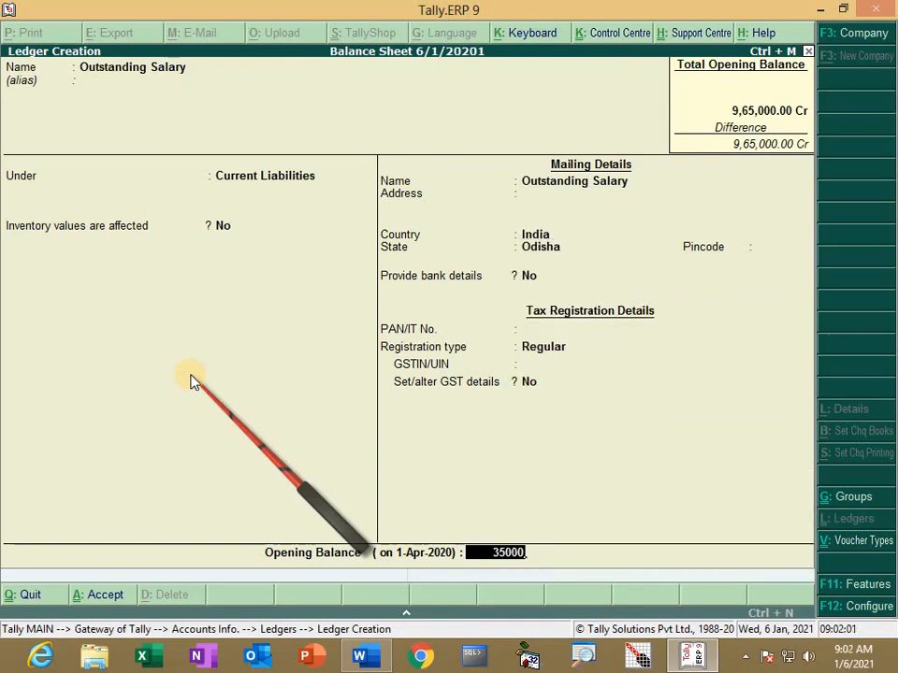
key(Return)
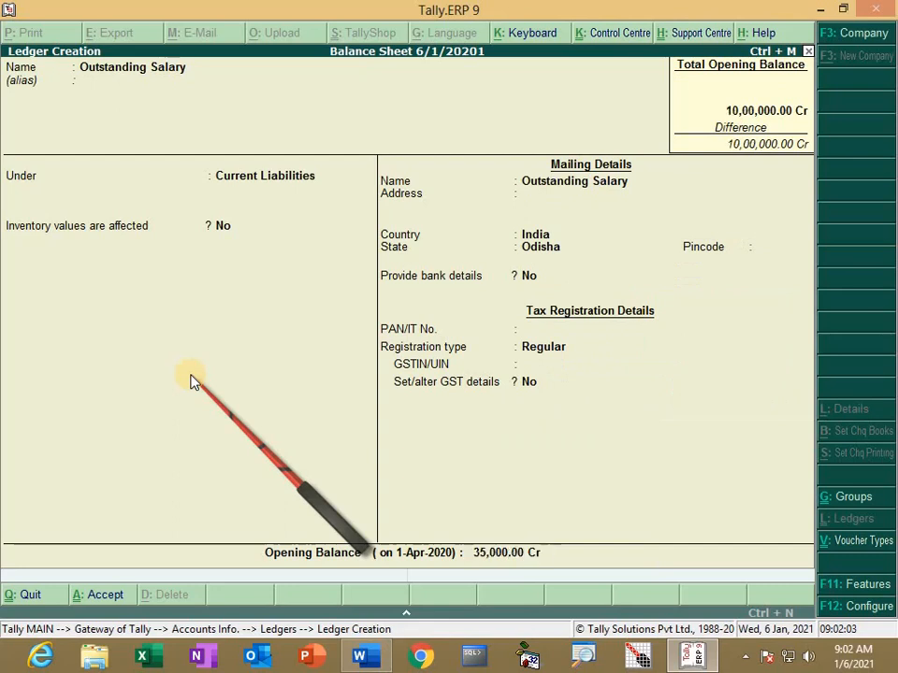
key(Return)
key(Return)
Step: Check the next ledgers to enter in the Word exercise sheet
key(alt+Tab)
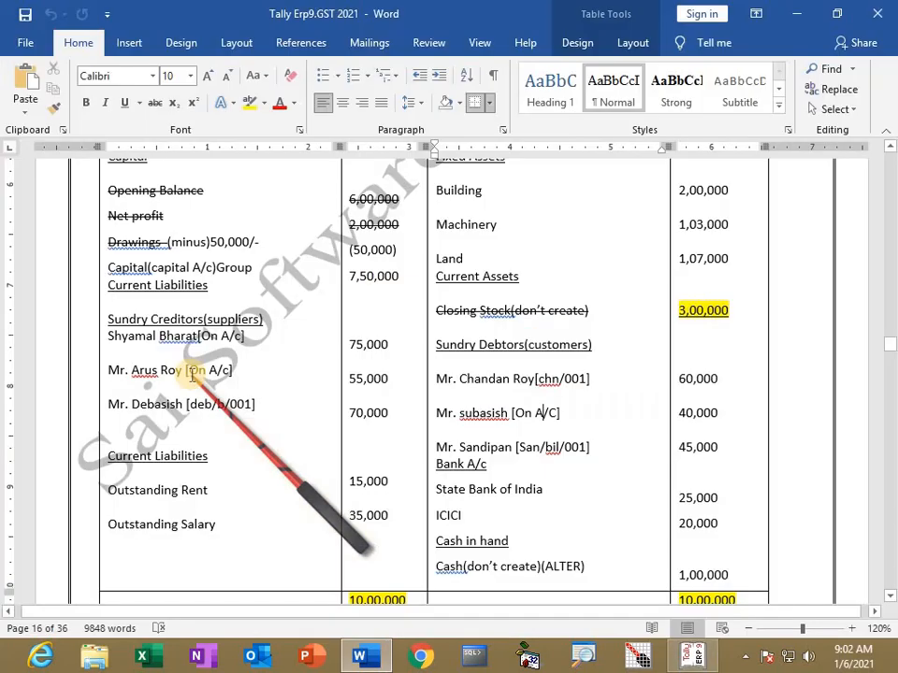
scroll(435, 380, up, 4)
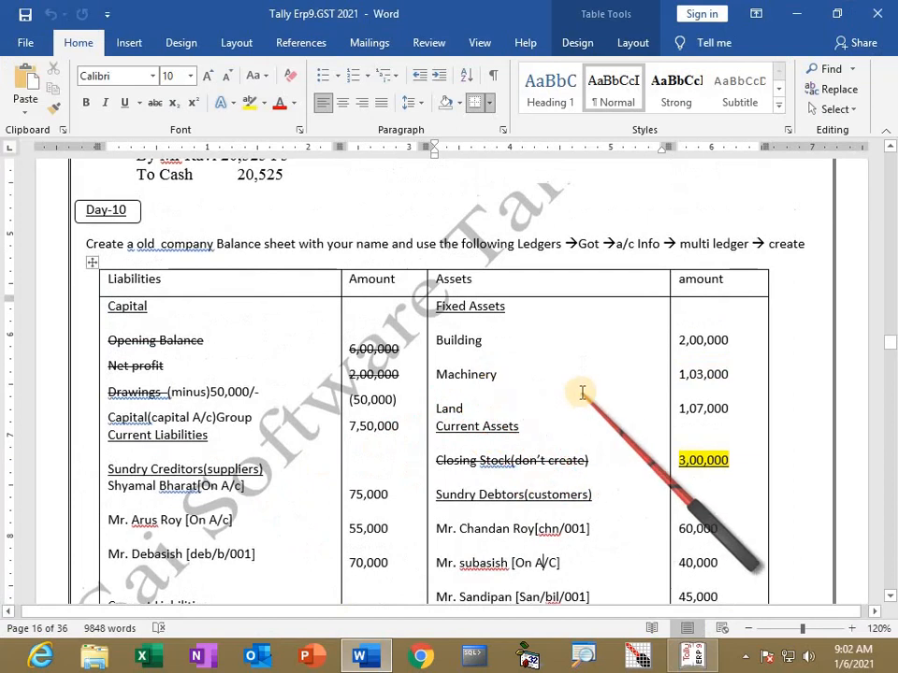
key(alt+Tab)
Step: Create the Building ledger under Fixed Assets with a 2,00,000 Dr opening balance
text(Building)
key(Return)
text(F)
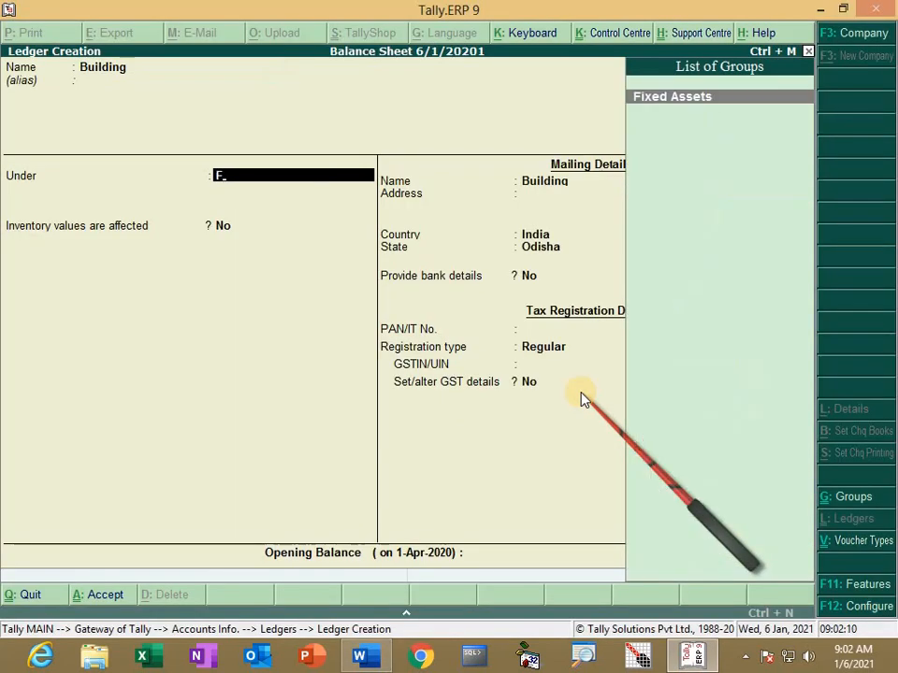
key(Return)
key(Return)
key(Return)
key(Return)
key(Return)
key(Return)
key(Return)
key(Return)
key(Return)
key(Return)
key(Return)
key(BackSpace)
text(200000)
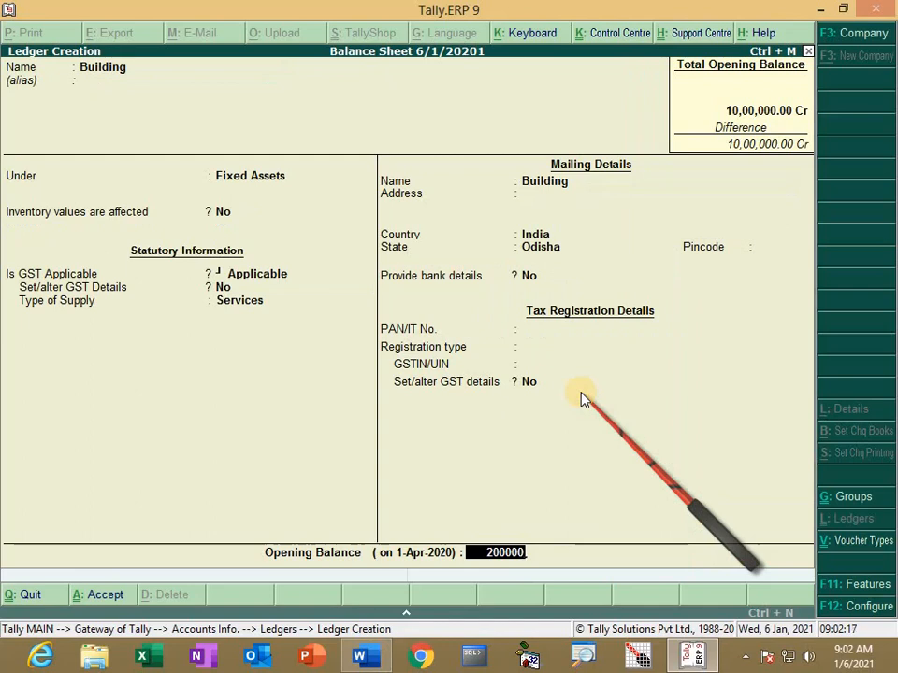
key(Return)
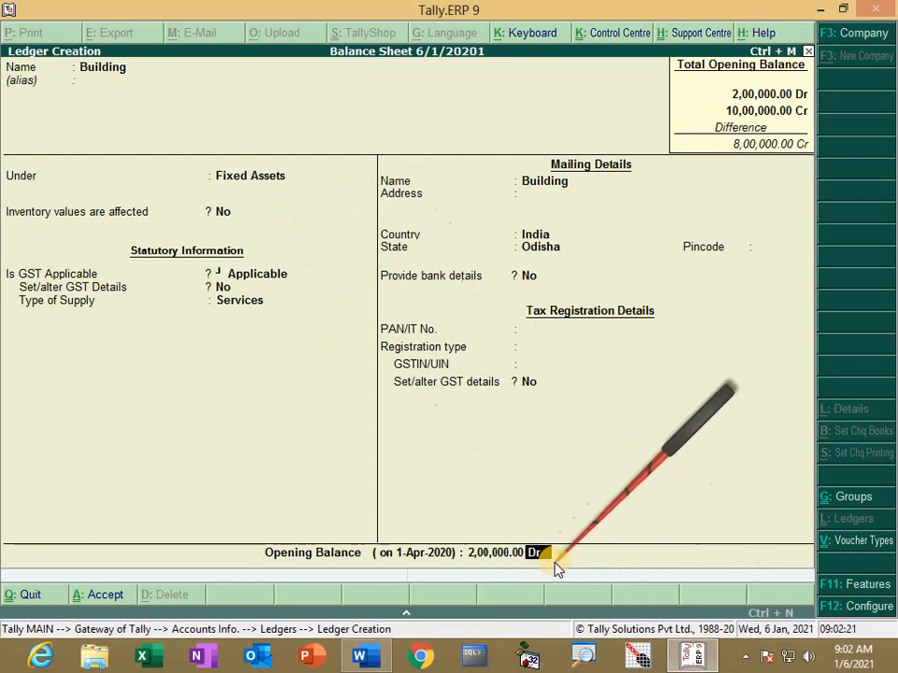
key(Return)
Step: Create the Machinery ledger under Fixed Assets with a 1,03,000 Dr opening balance
key(Return)
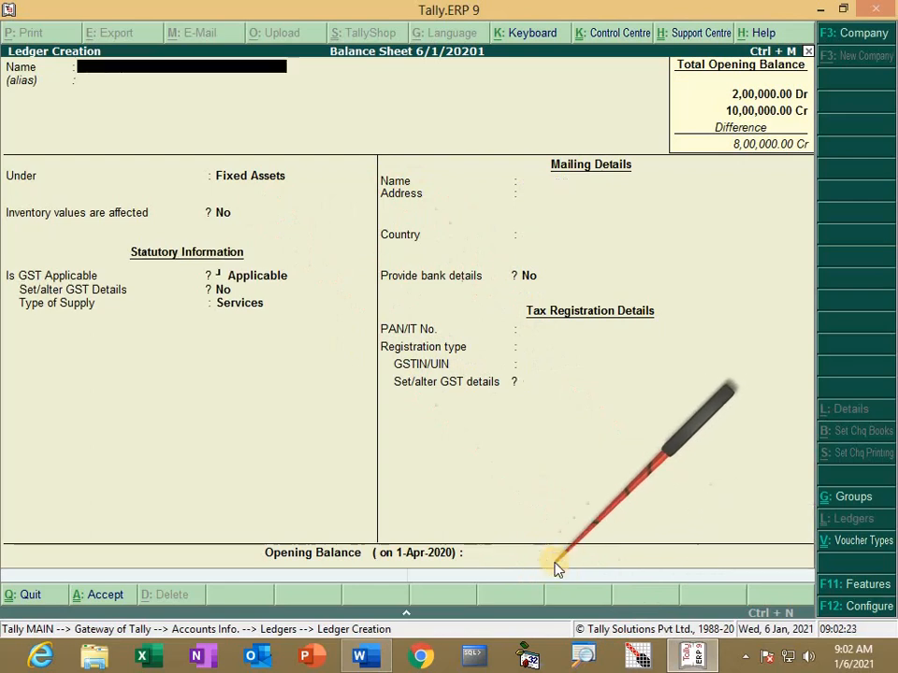
key(alt+Tab)
key(alt+Tab)
text(Machinery)
key(Return)
key(Return)
key(Return)
key(Return)
key(Return)
key(Return)
key(Return)
key(Return)
key(Return)
key(Return)
key(Return)
key(Return)
key(Return)
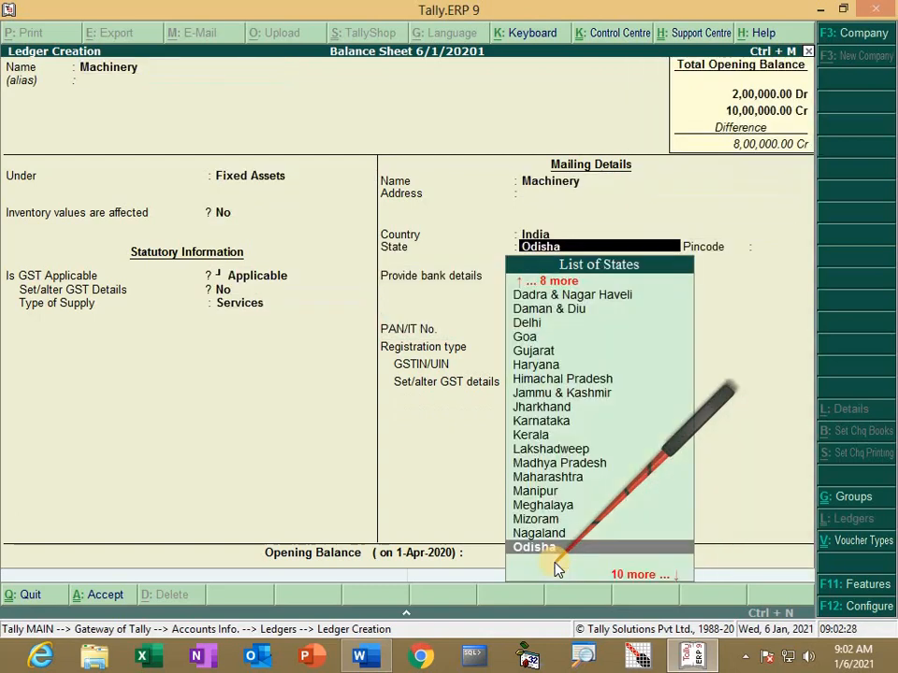
key(Return)
key(Escape)
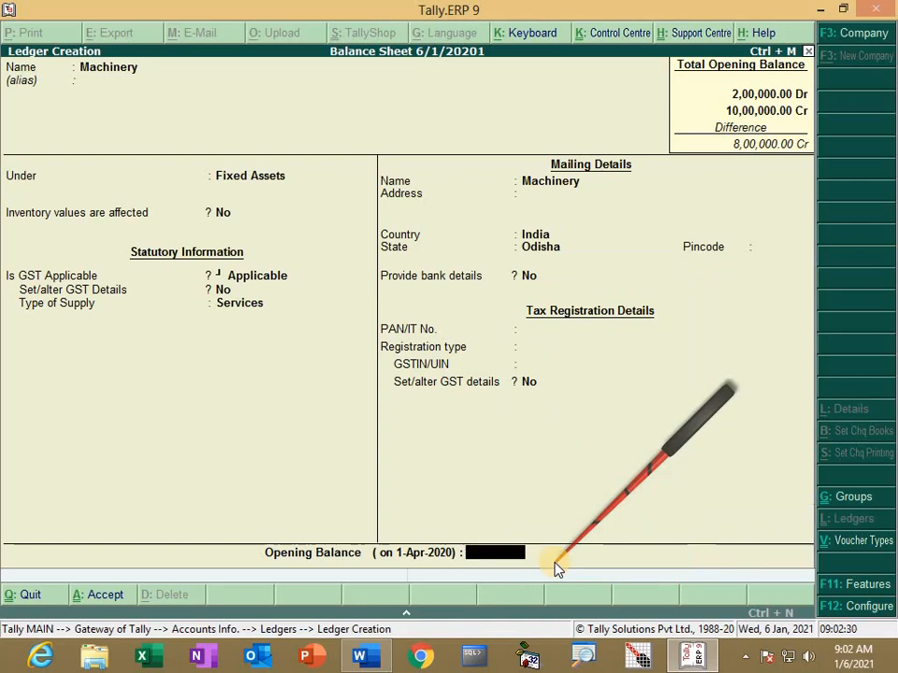
text(103000)
Step: Create the Land ledger with a 1,07,000 Dr opening balance
key(Return)
key(Return)
key(Return)
text(Land)
key(Return)
key(Return)
key(Return)
key(Return)
key(Return)
key(Return)
key(Return)
key(Return)
key(Return)
key(Return)
key(Return)
key(Return)
key(Return)
key(Return)
text(107000)
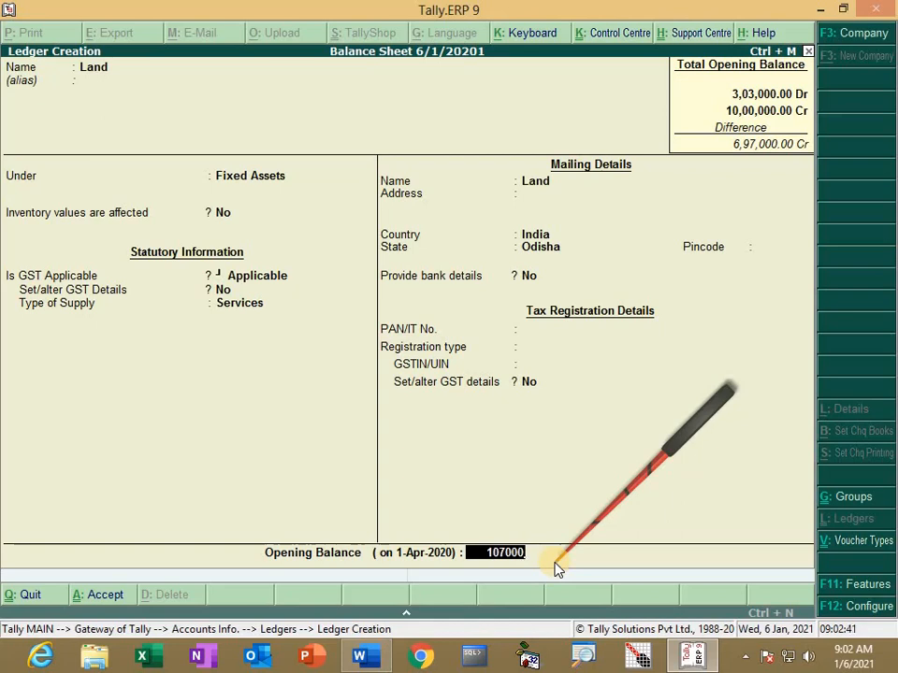
key(Return)
key(Return)
key(Return)
key(alt+Tab)
Step: Create the first customer ledger under Sundry Debtors, Regular registration, 60,000 Dr opening balance
scroll(598, 505, down, 2)
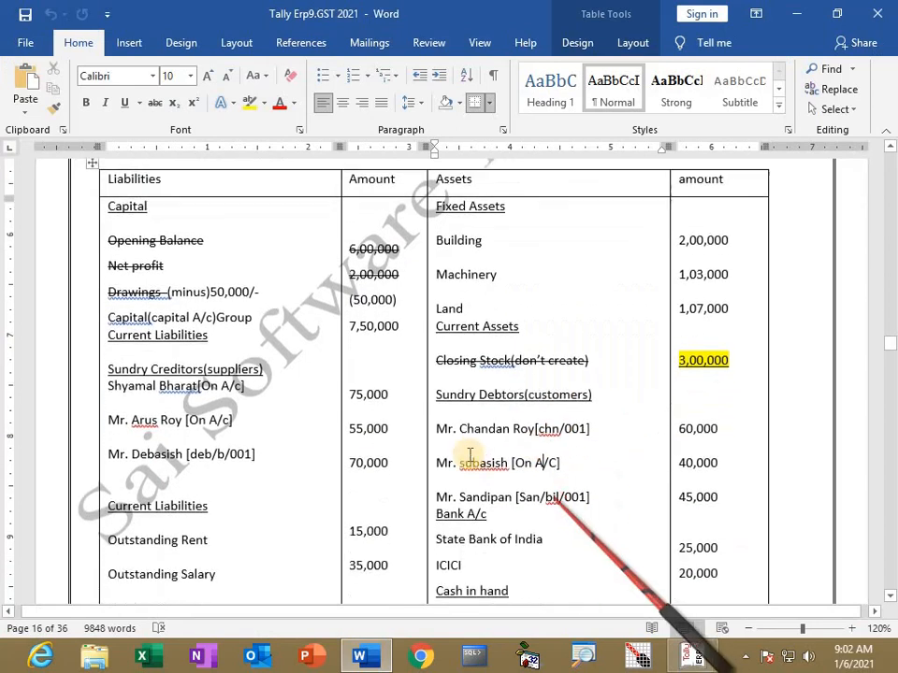
key(alt+Tab)
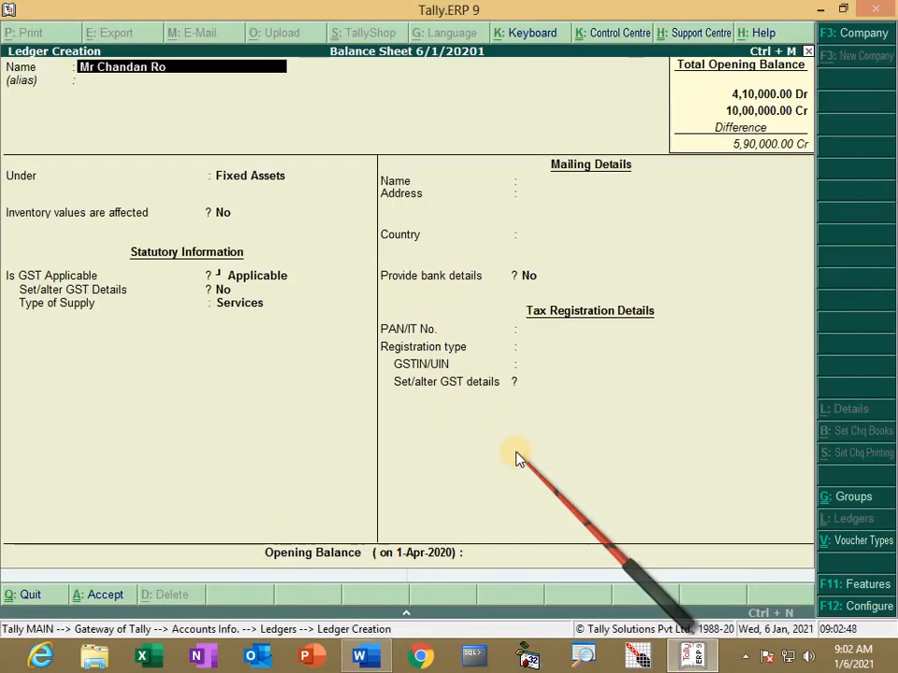
key(Return)
key(Return)
text(S)
key(Down)
key(Down)
key(Down)
key(Down)
key(Return)
key(Return)
key(Return)
key(Return)
key(Return)
key(Return)
key(Return)
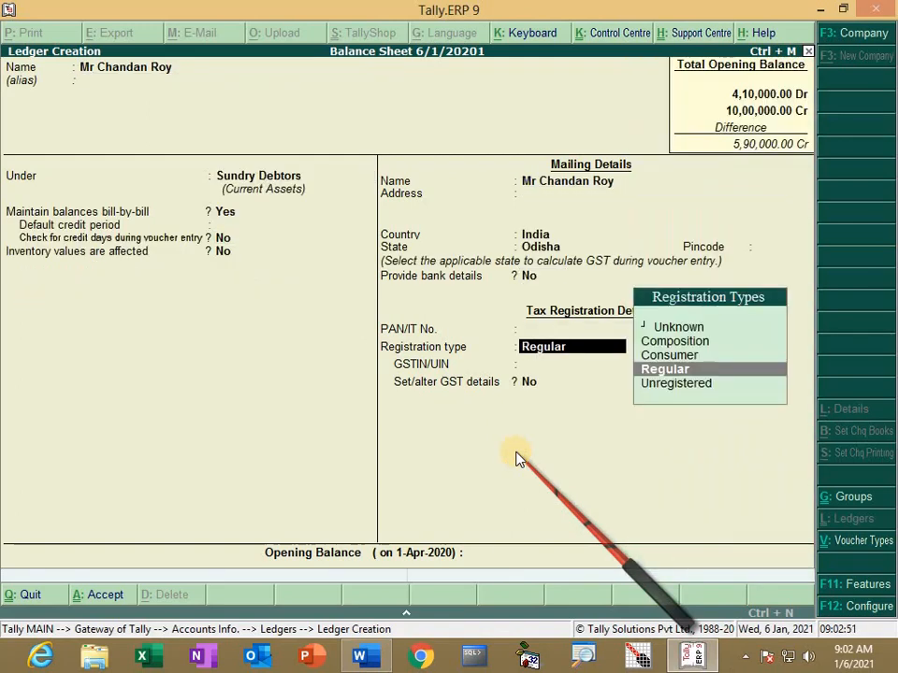
key(Return)
key(Return)
key(Return)
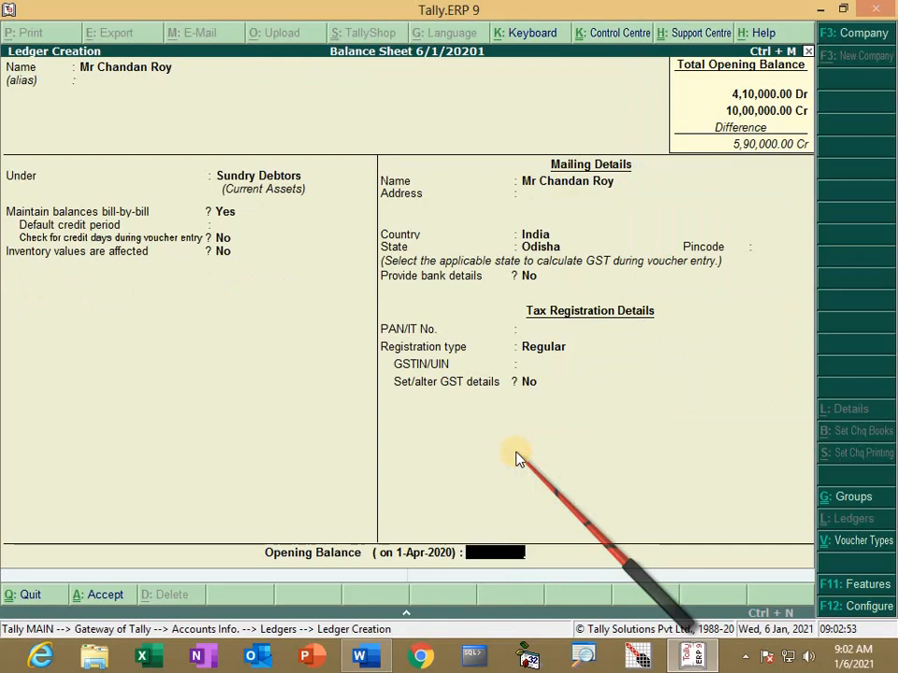
text(60000)
key(Return)
key(Return)
Step: Create the second customer ledger under Sundry Debtors with a 40,000 Dr opening balance
key(Return)
key(Return)
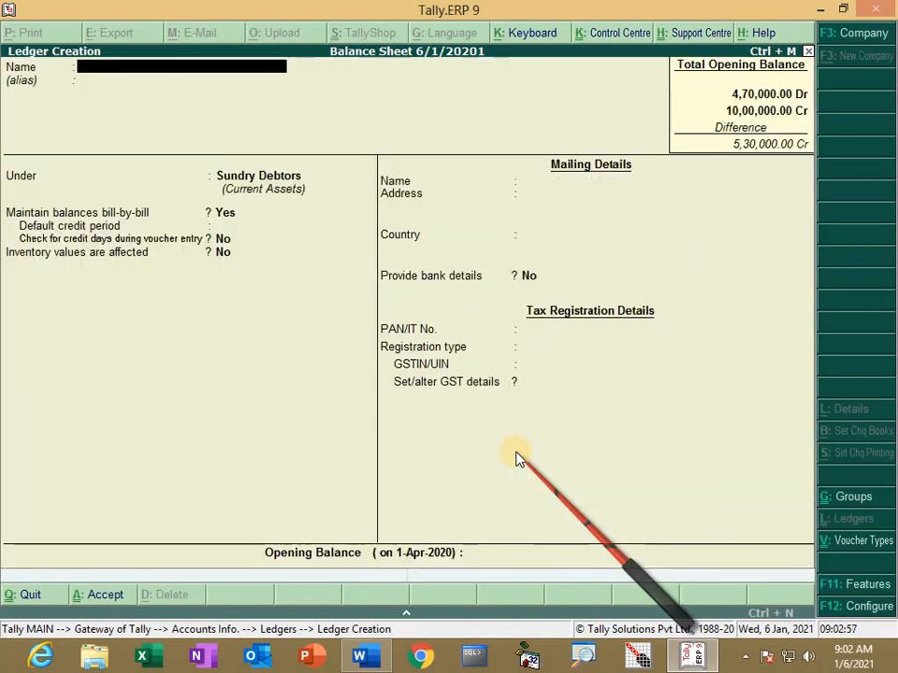
text(Mr Subaish)
key(Return)
key(Return)
key(Return)
key(Return)
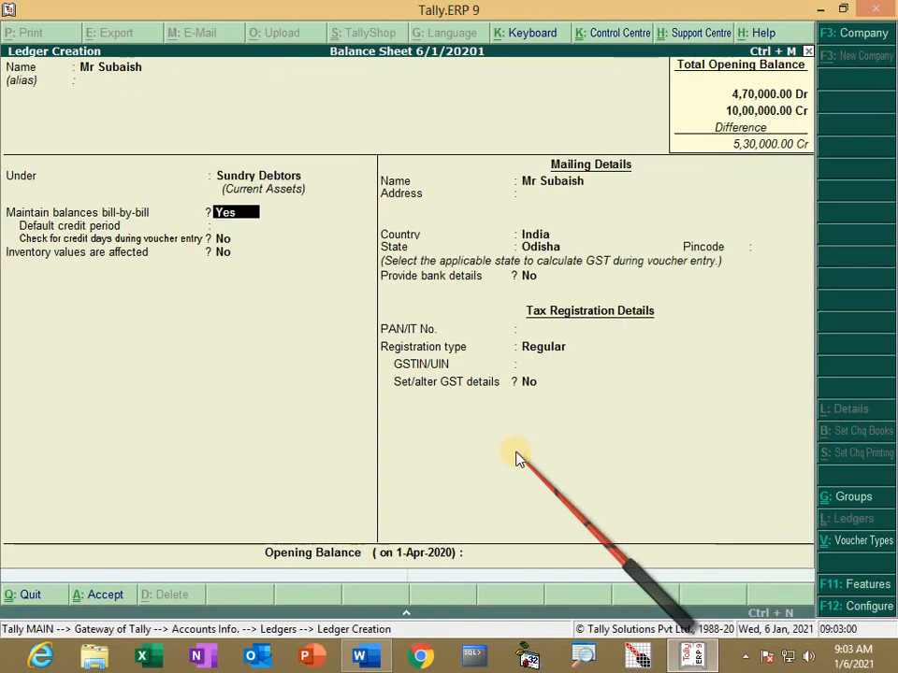
key(Return)
key(Return)
key(Return)
key(Return)
key(Return)
key(Return)
key(Return)
key(Return)
key(Return)
key(Return)
key(Return)
key(Return)
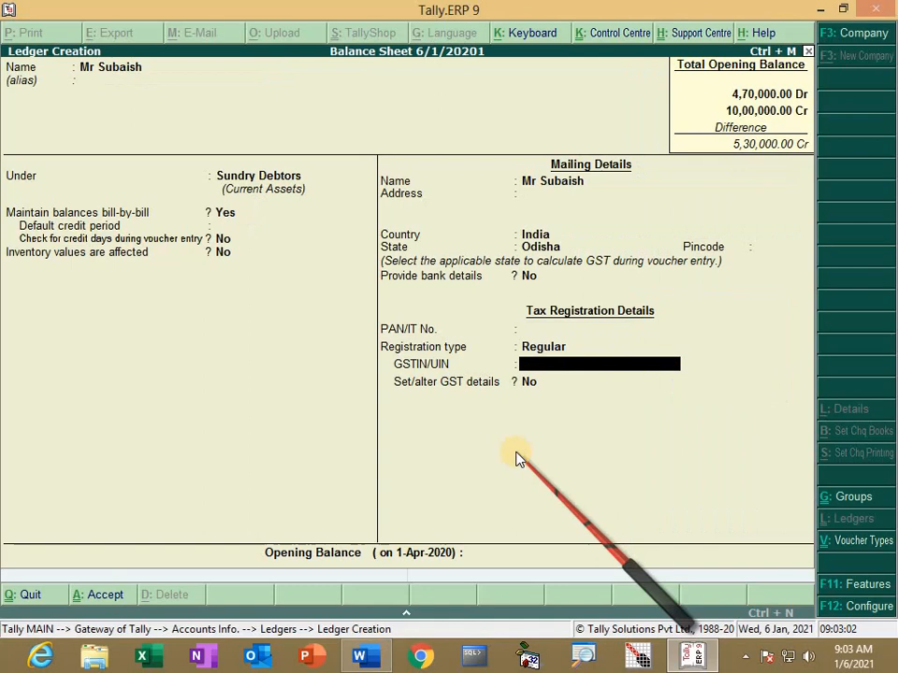
key(Return)
text(40000)
key(Return)
key(Return)
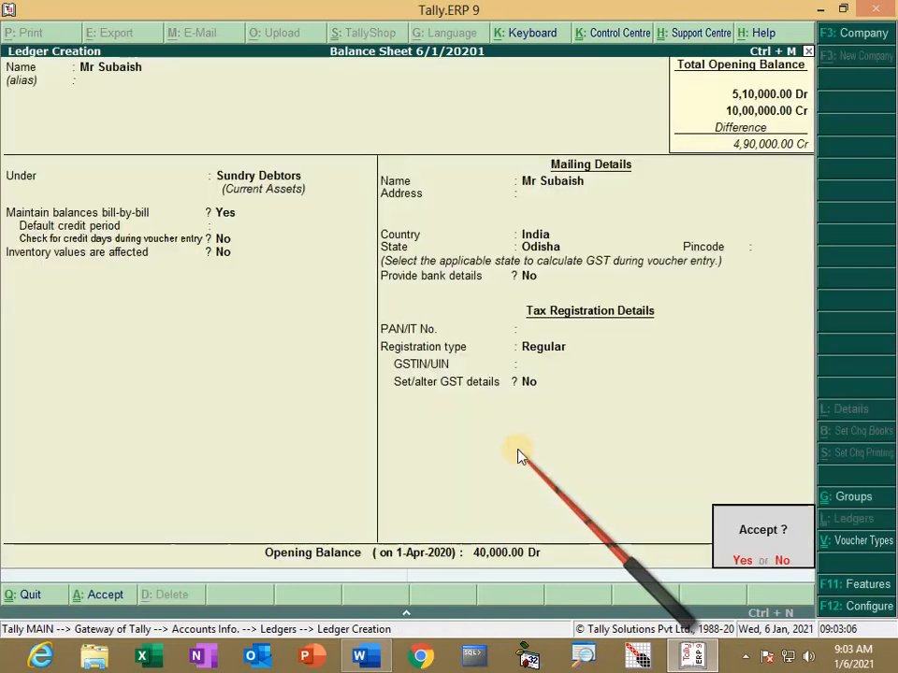
key(Return)
Step: Create the third customer ledger under Sundry Debtors with a 45,000 Dr opening balance
text(Mr)
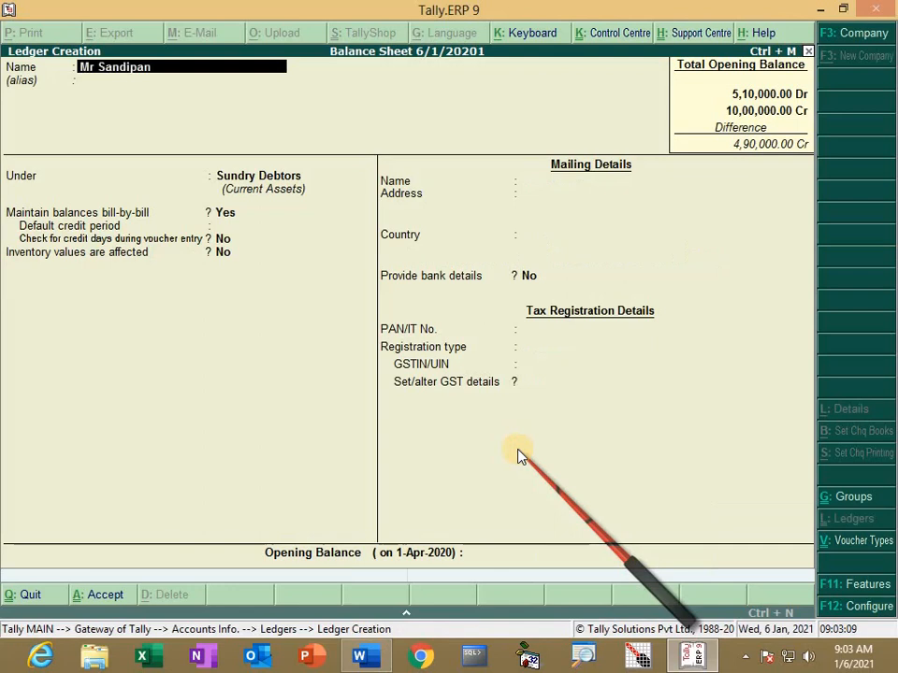
key(Return)
key(Return)
key(Return)
key(Return)
key(Return)
key(Return)
key(Return)
key(Return)
key(Return)
key(Return)
key(Return)
key(Return)
key(Return)
key(Return)
key(Return)
key(Return)
key(Return)
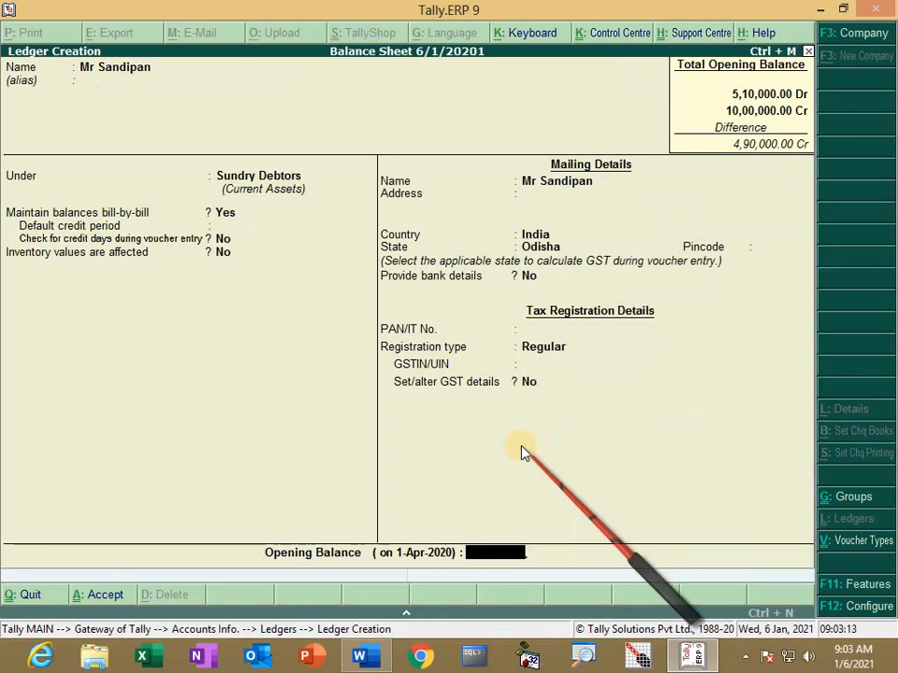
text(45000)
key(Return)
key(Return)
key(ctrl+a)
key(Return)
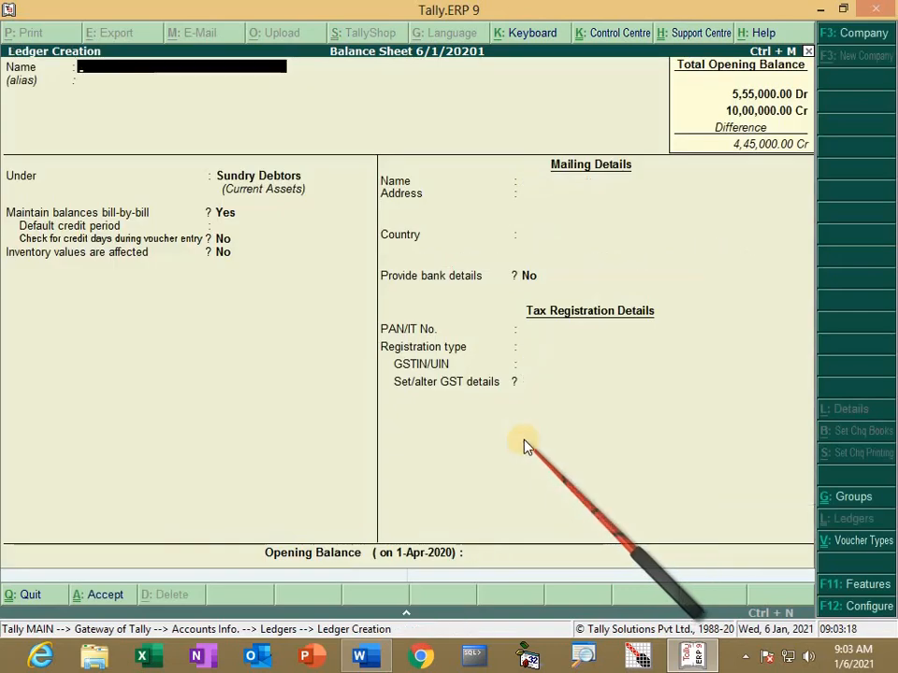
Step: Create the SBI ledger under Bank Accounts with a 25,000 Dr opening balance
text(SBI)
key(Return)
key(Return)
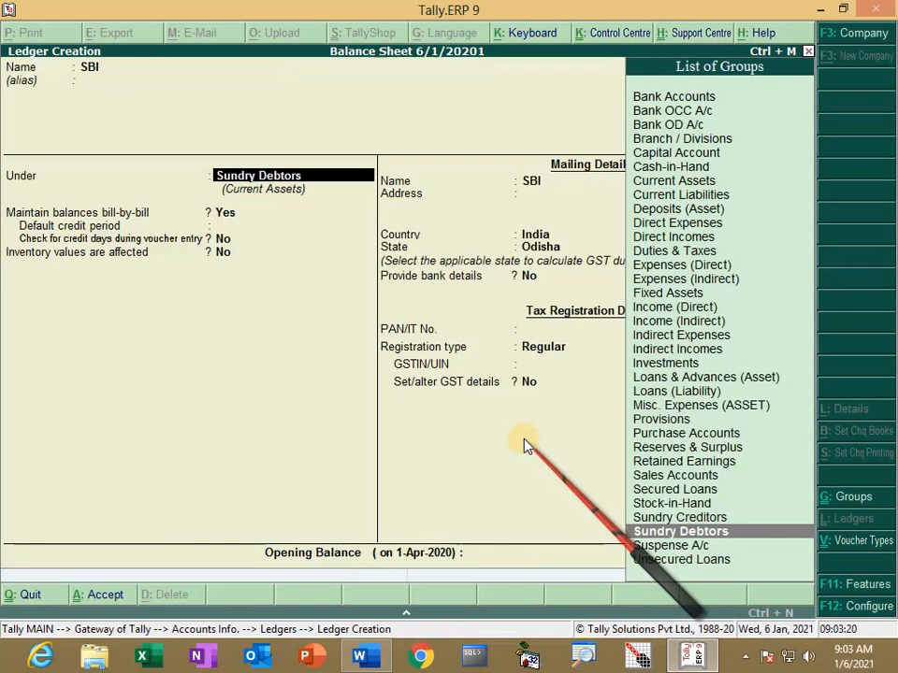
text(B)
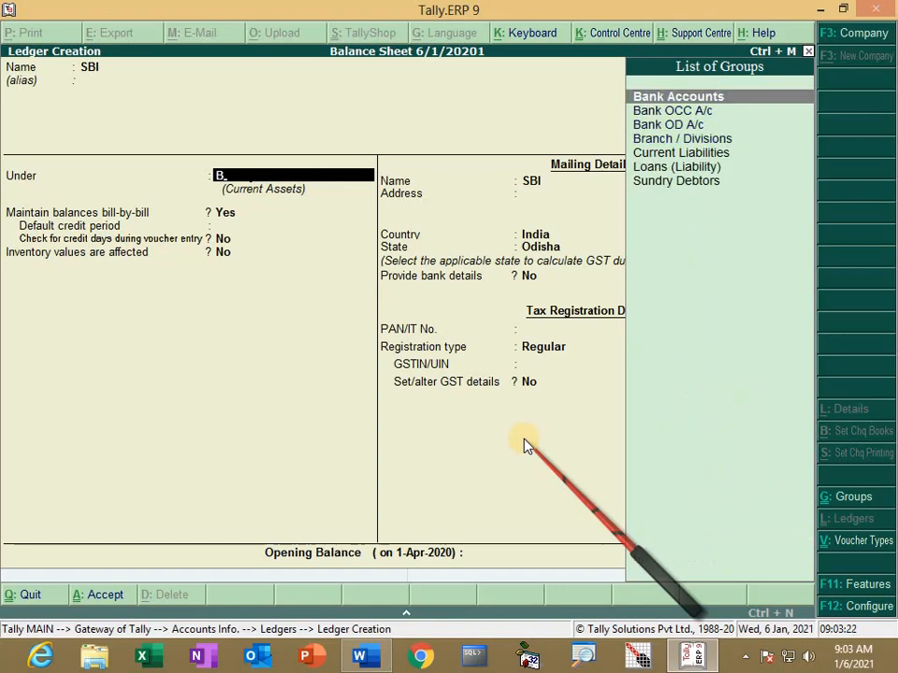
key(Return)
key(Return)
key(Return)
key(Return)
key(Return)
key(Return)
key(Return)
key(Return)
key(Return)
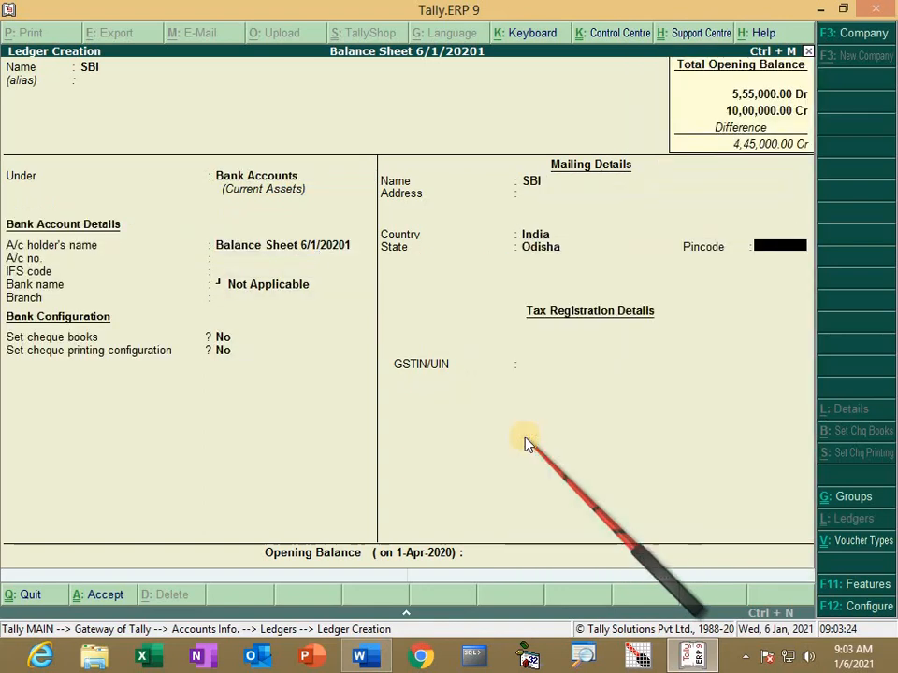
key(Return)
text(2)
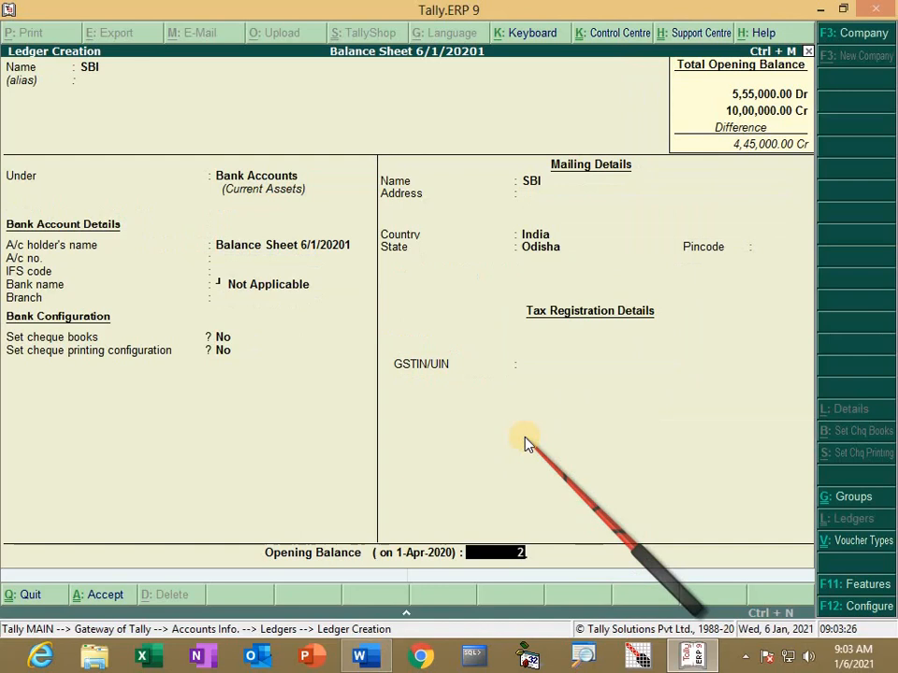
text(5000)
key(Return)
key(Return)
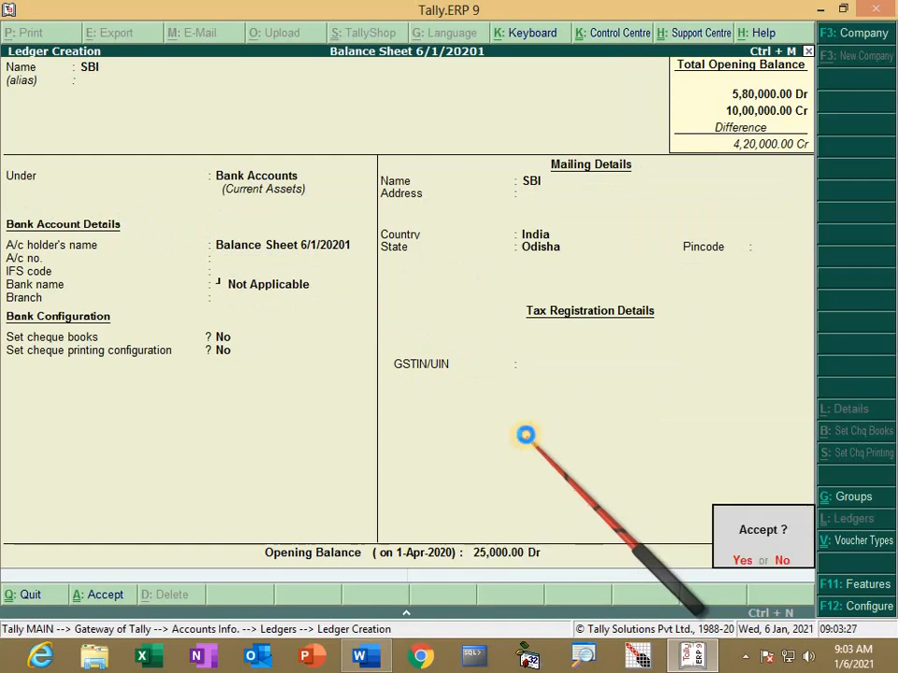
key(Return)
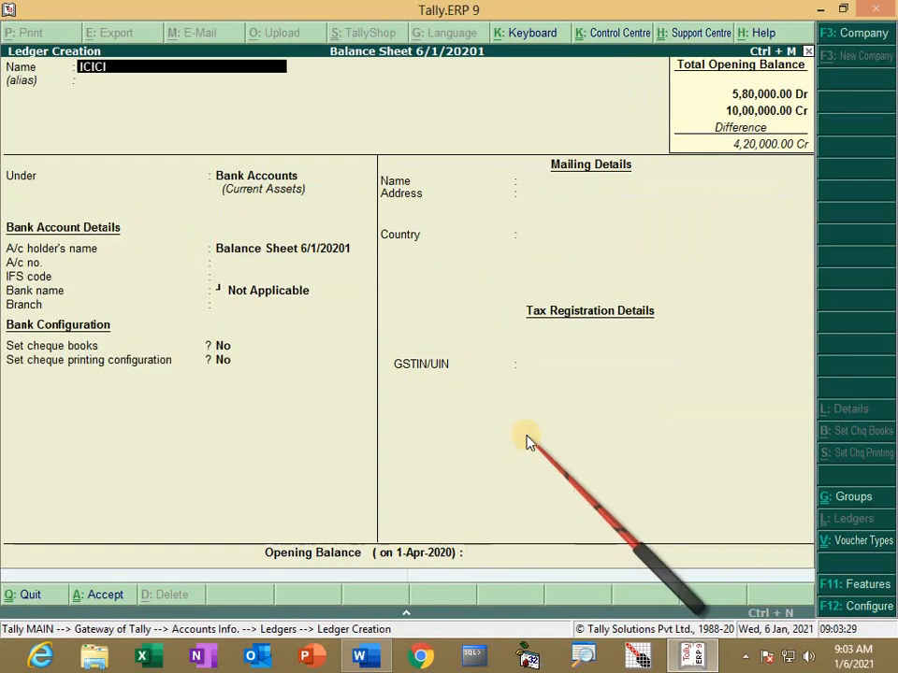
Step: Save the ICICI ledger at 20,000 Dr, then abandon the duplicate CASH ledger
key(Return)
key(Return)
key(Return)
key(Return)
key(Return)
key(Return)
key(Return)
key(Return)
key(Return)
key(Return)
key(Return)
key(Return)
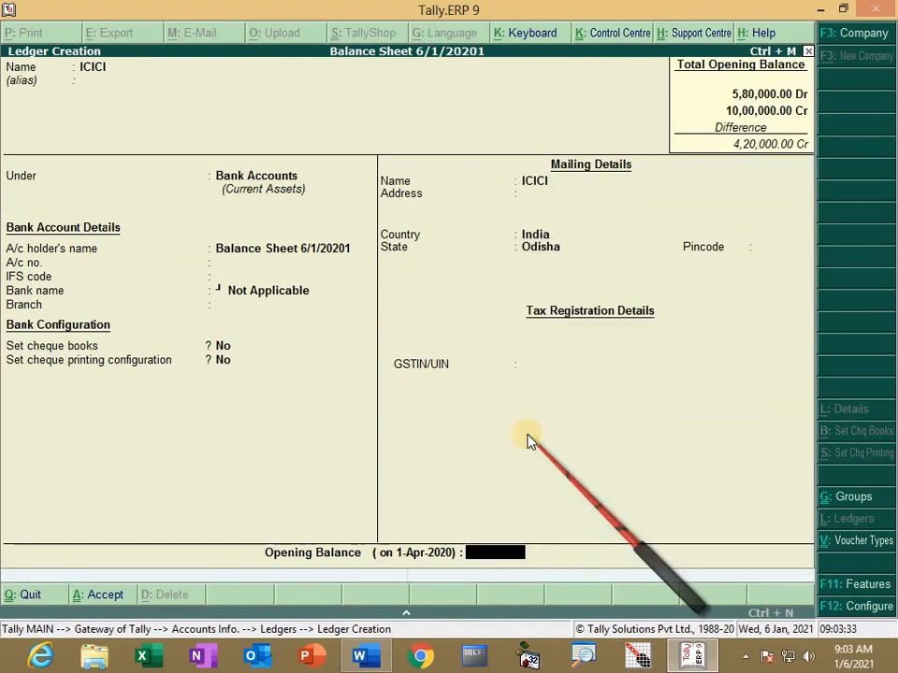
text(20000)
key(Return)
key(Return)
key(Return)
text(CASH)
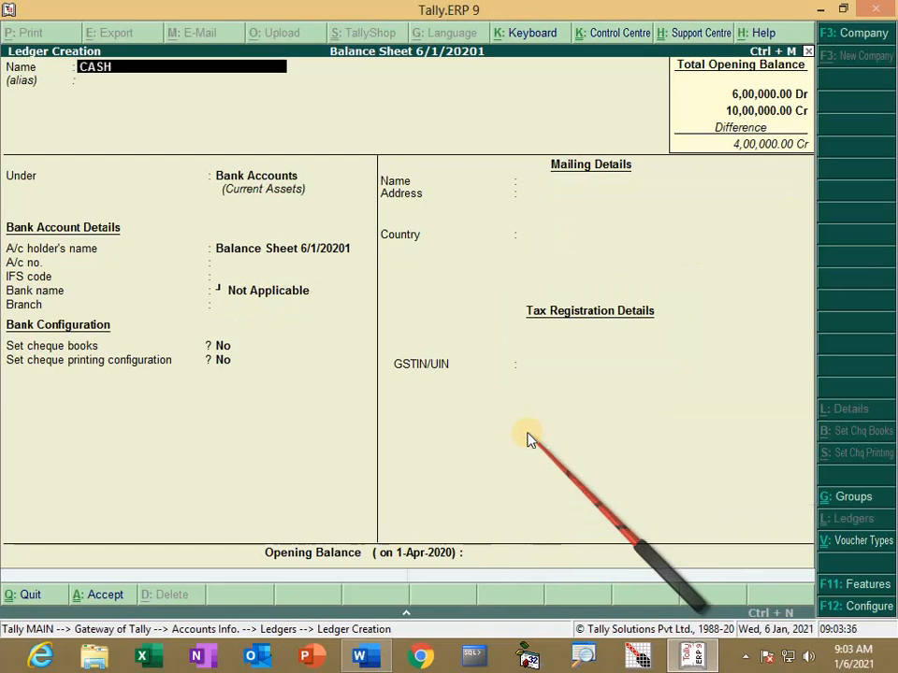
key(Return)
key(Return)
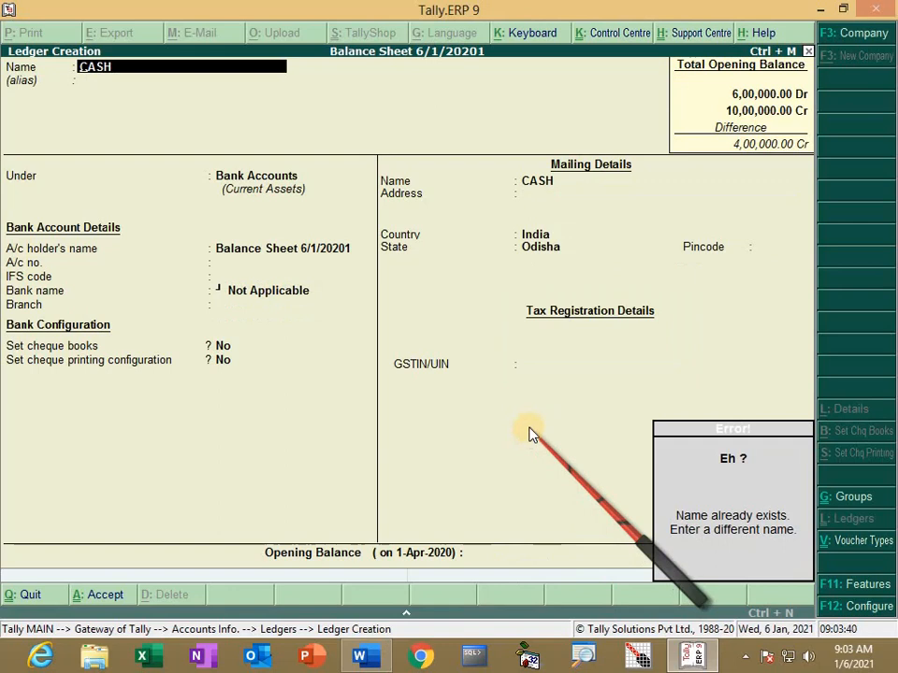
key(Escape)
key(Escape)
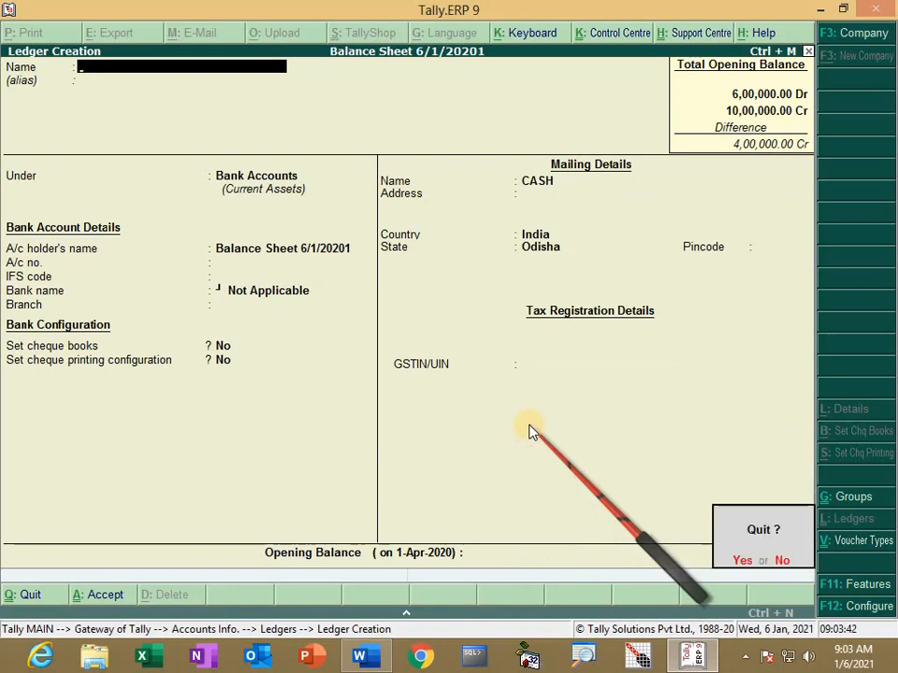
Step: Alter the existing Cash ledger to a 1,00,000 Dr opening balance and back out to Accounts Info
key(Return)
key(Down)
key(Down)
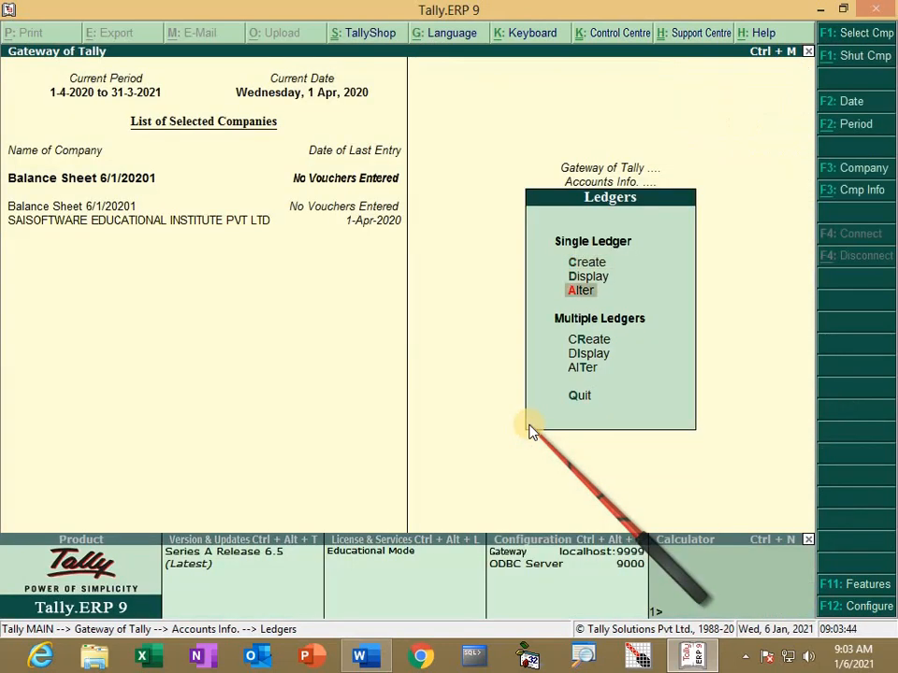
key(Return)
key(Down)
key(Down)
key(Return)
key(Return)
key(Return)
key(Return)
key(Return)
key(Escape)
text(1,00,00)
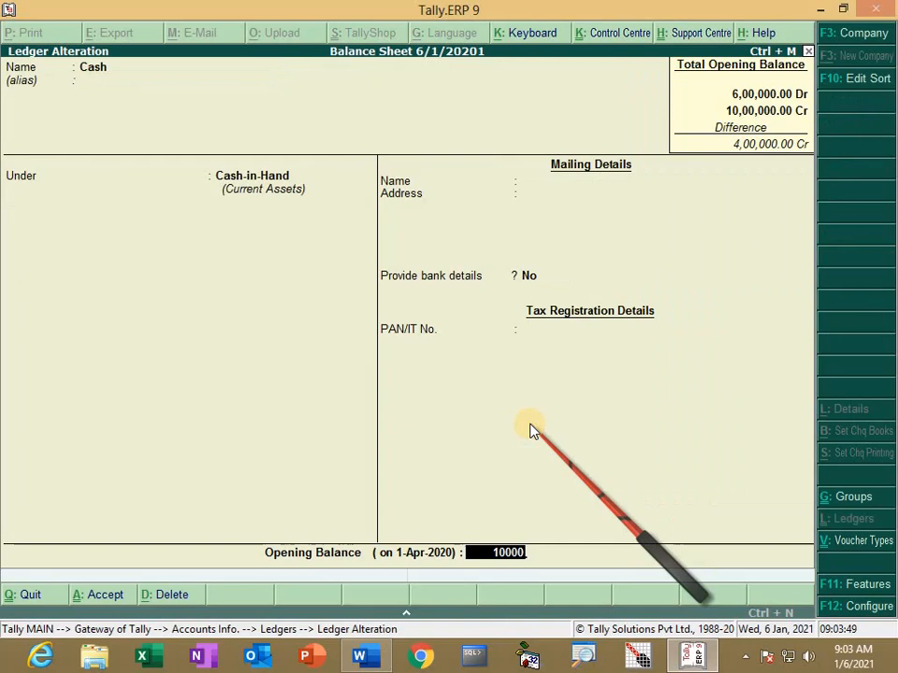
text(0)
key(Return)
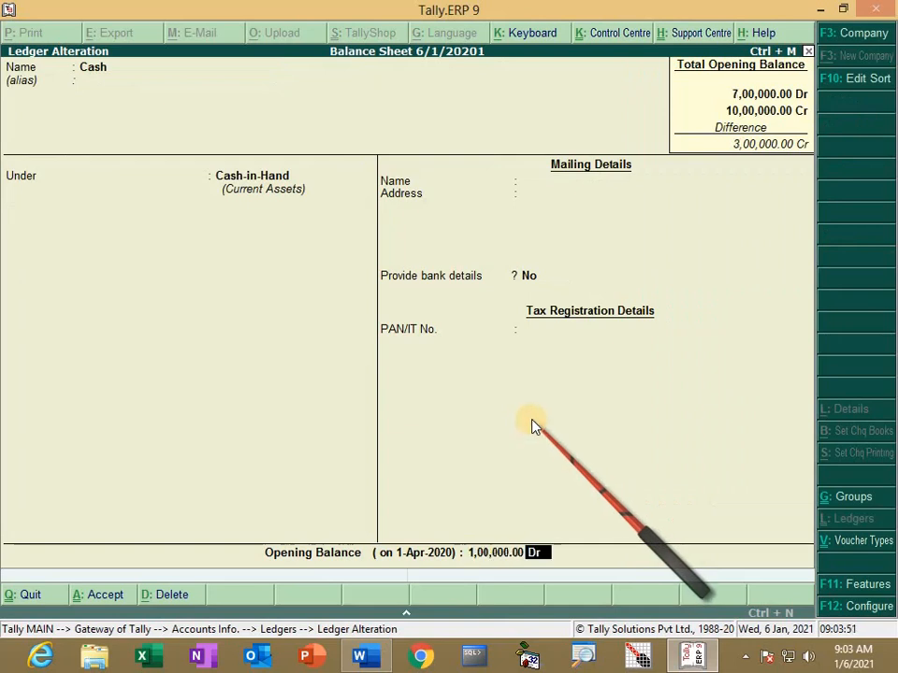
key(Return)
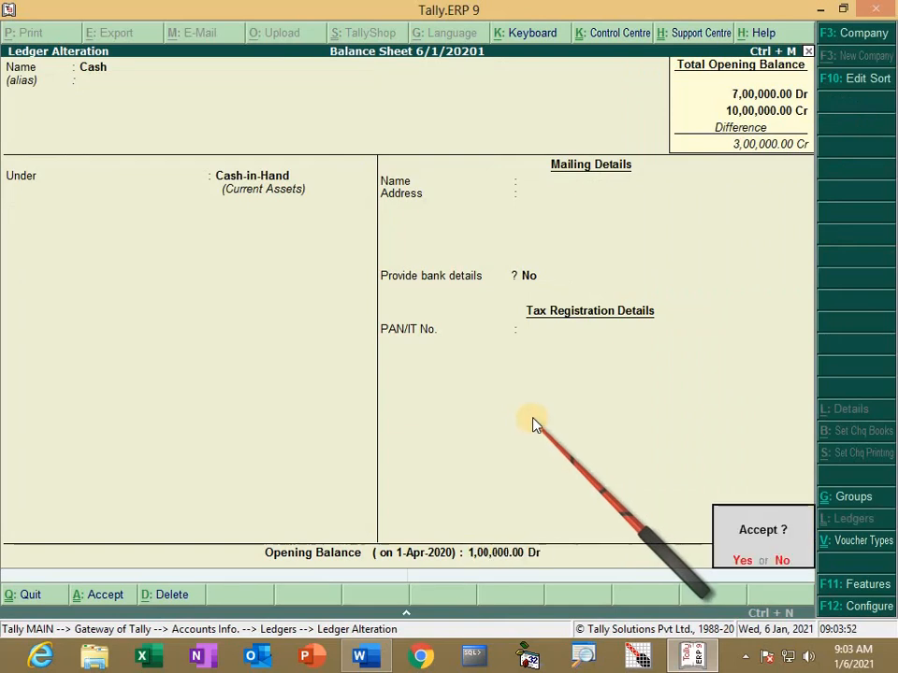
key(Return)
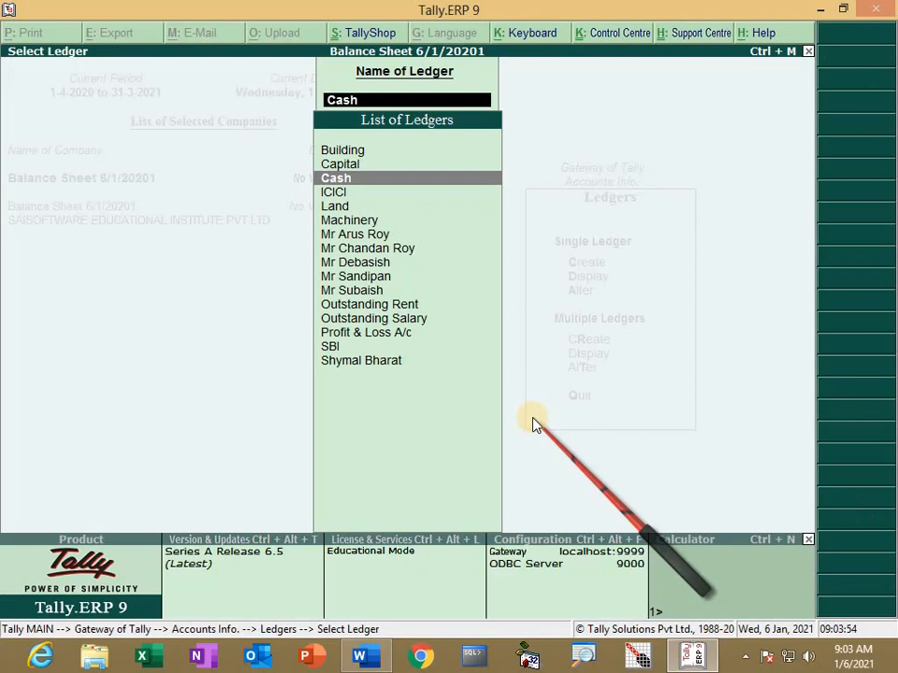
key(Escape)
key(Escape)
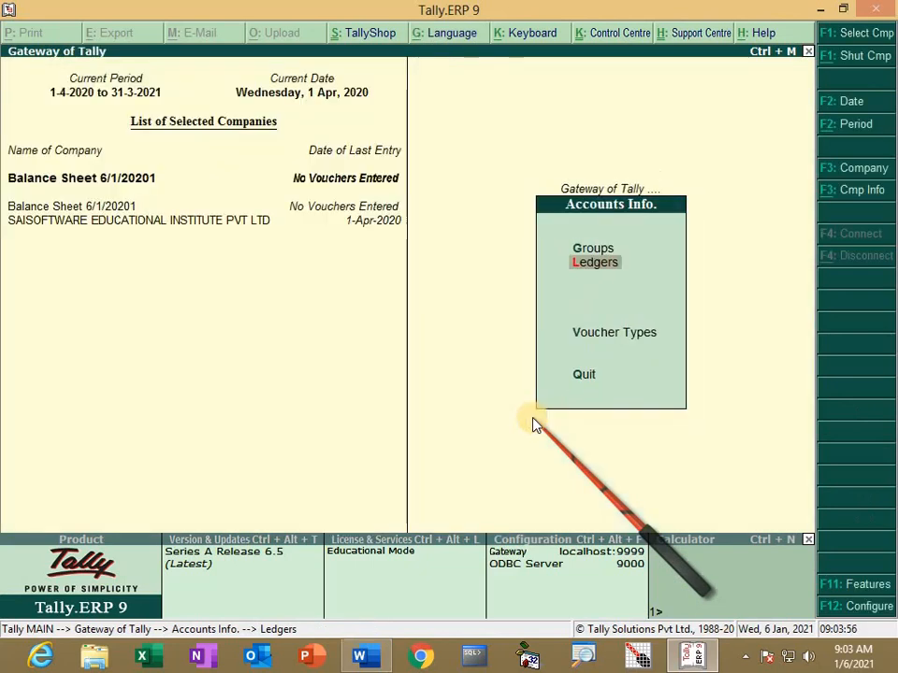
key(Escape)
key(Down)
key(Down)
key(Down)
key(Down)
key(Down)
key(Down)
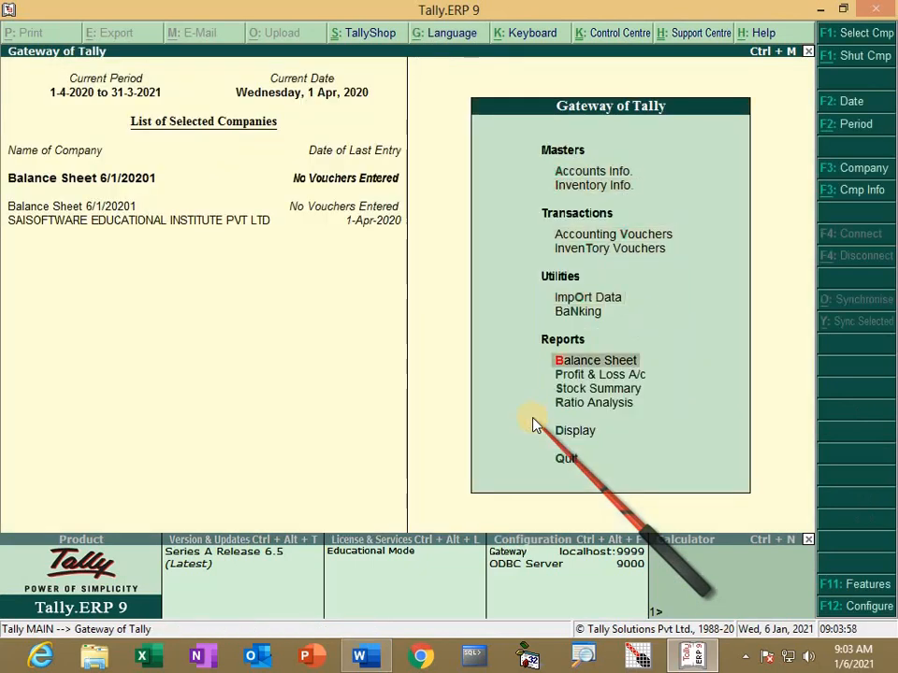
key(Return)
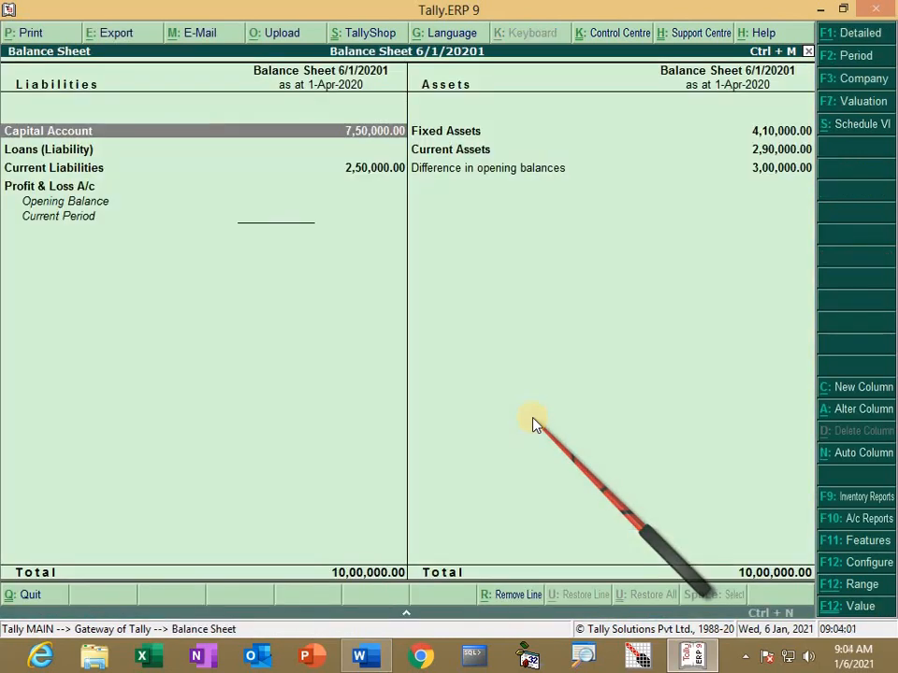
key(alt+F1)
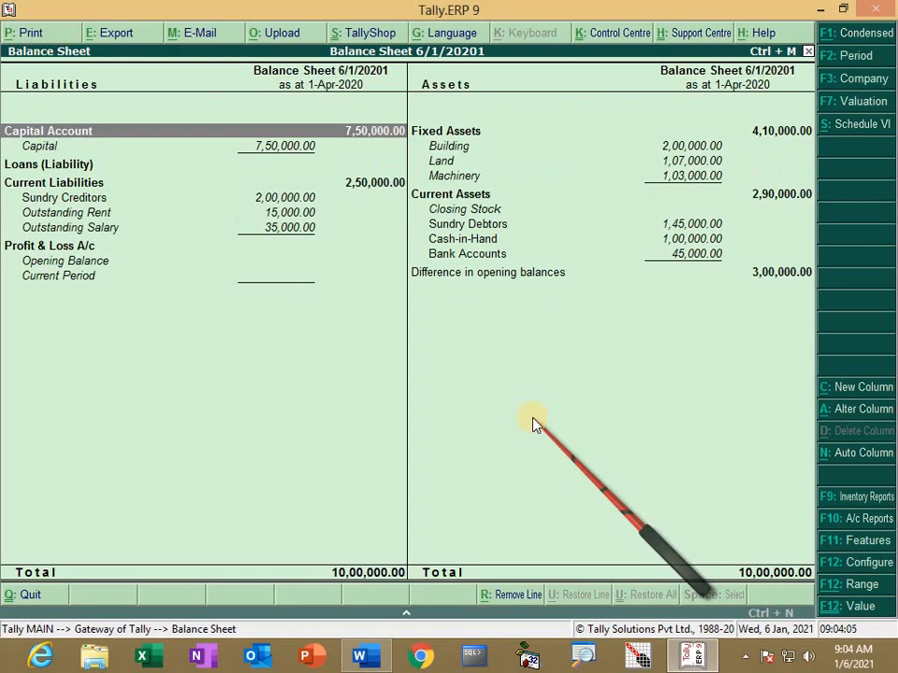
key(alt+Tab)
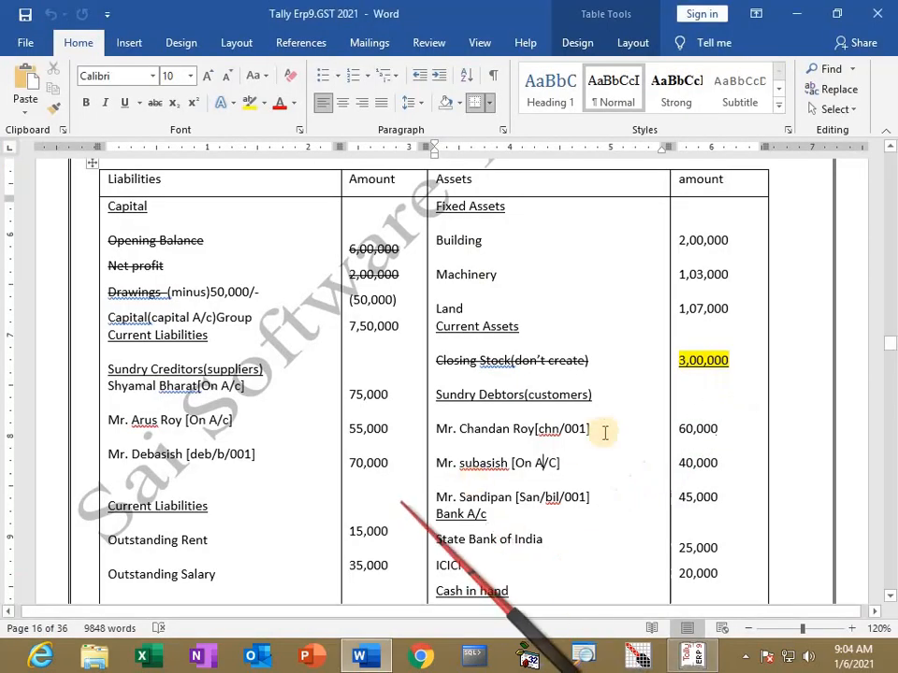
scroll(393, 513, down, 3)
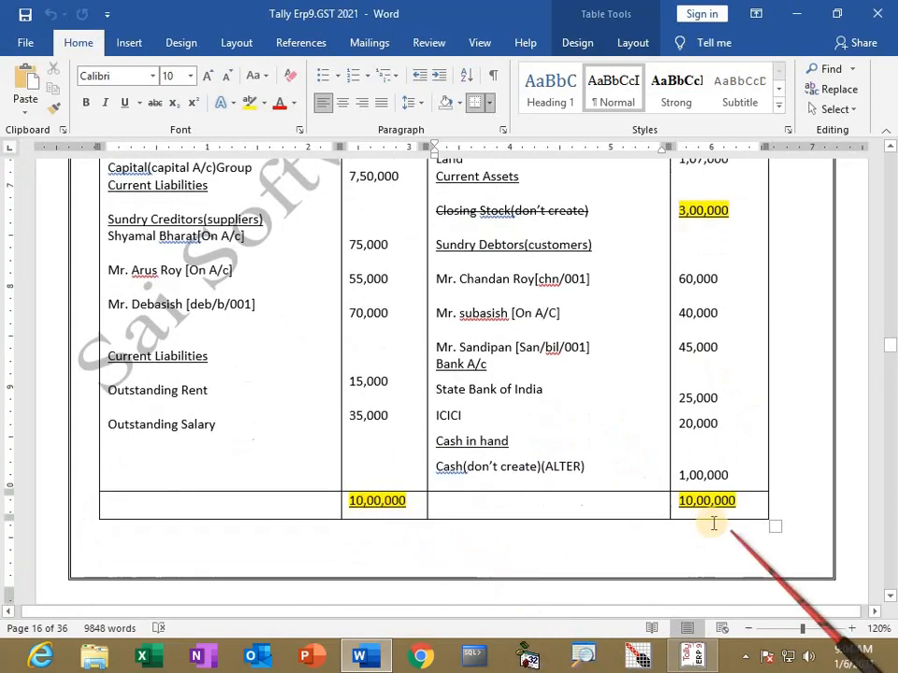
scroll(722, 474, up, 2)
key(alt+Tab)
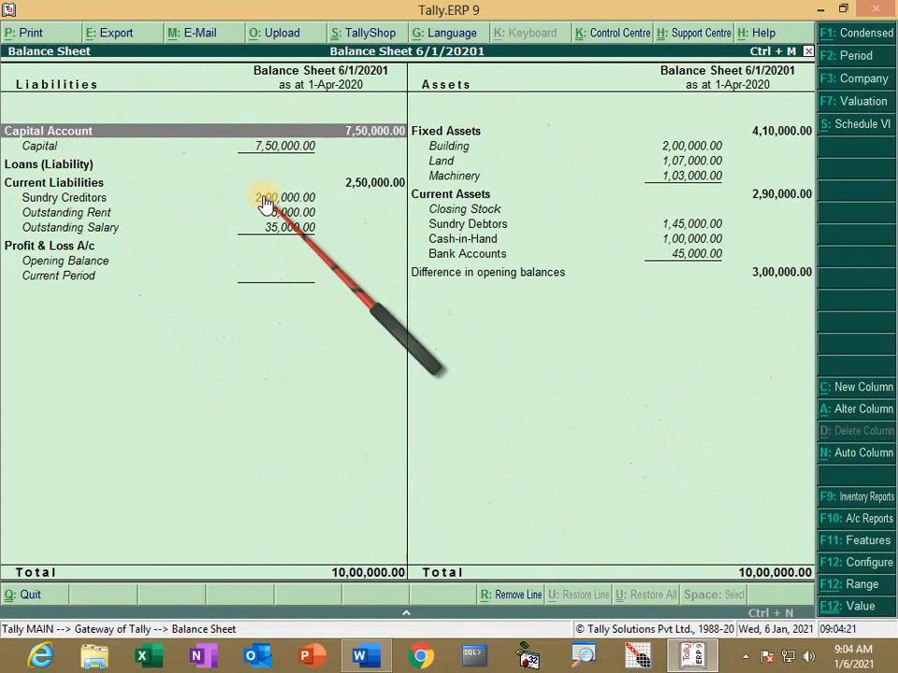
Step: Inspect the Sundry Creditors and Sundry Debtors breakdowns on the Balance Sheet
key(Down)
key(Down)
key(Down)
key(Down)
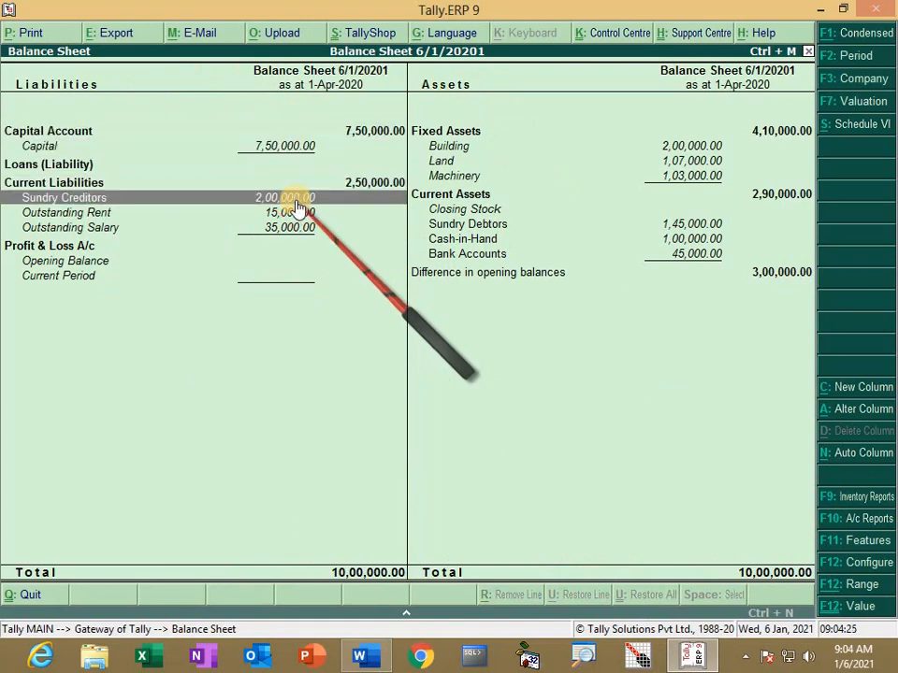
key(Return)
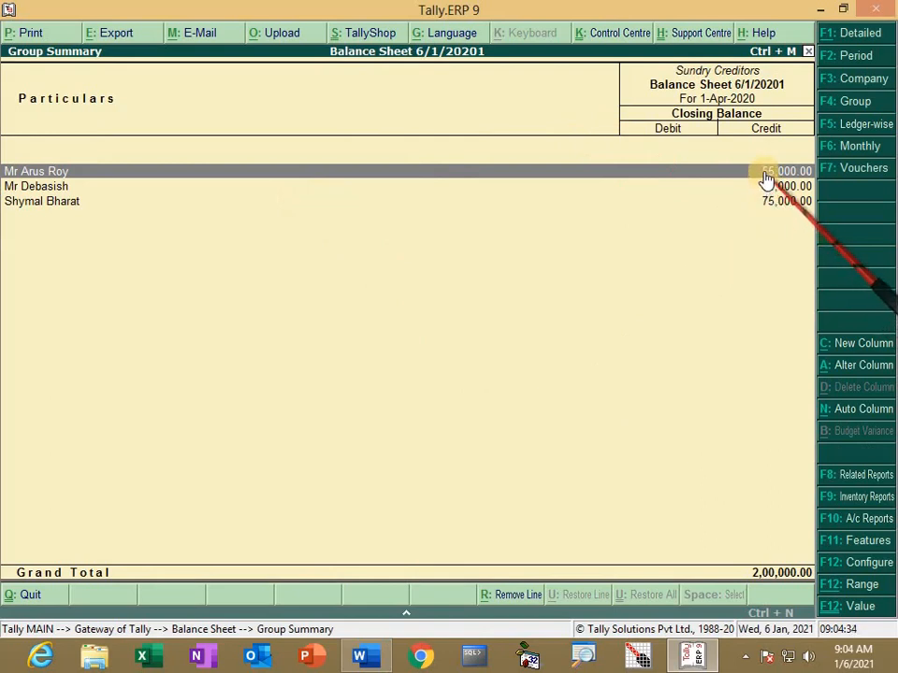
key(Escape)
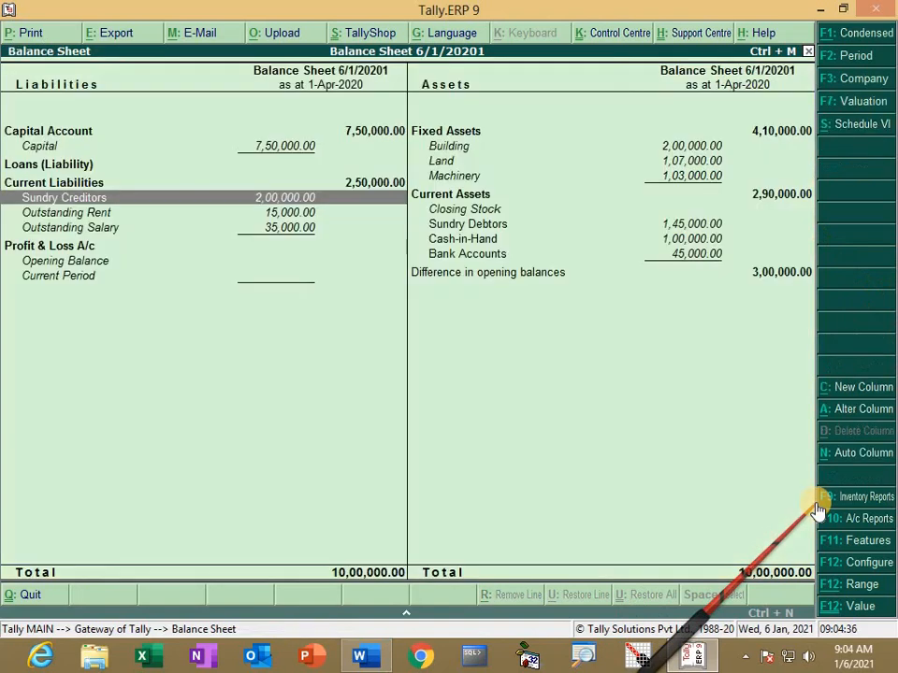
key(Right)
key(Down)
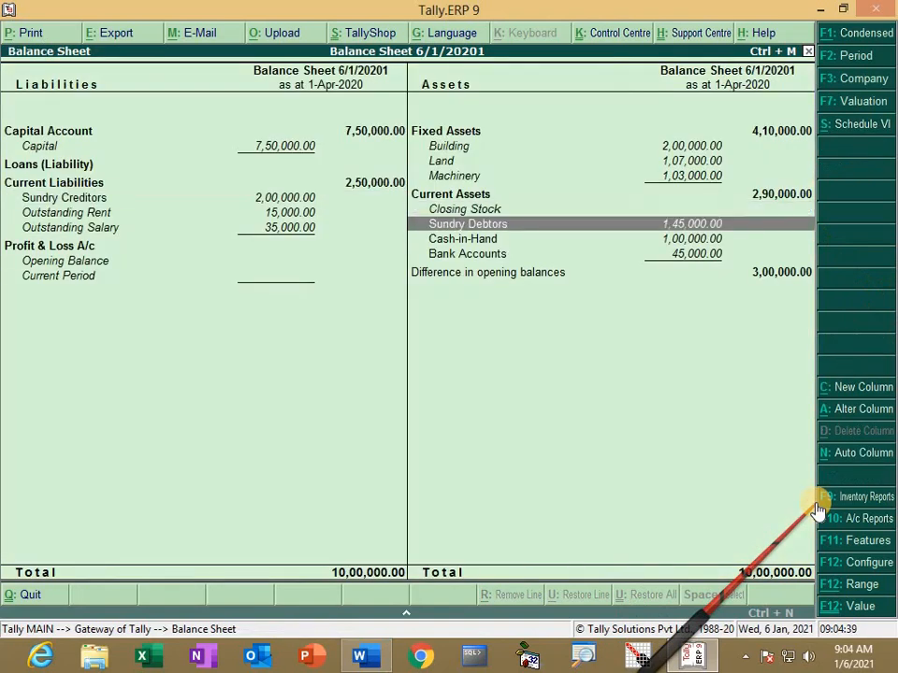
key(Return)
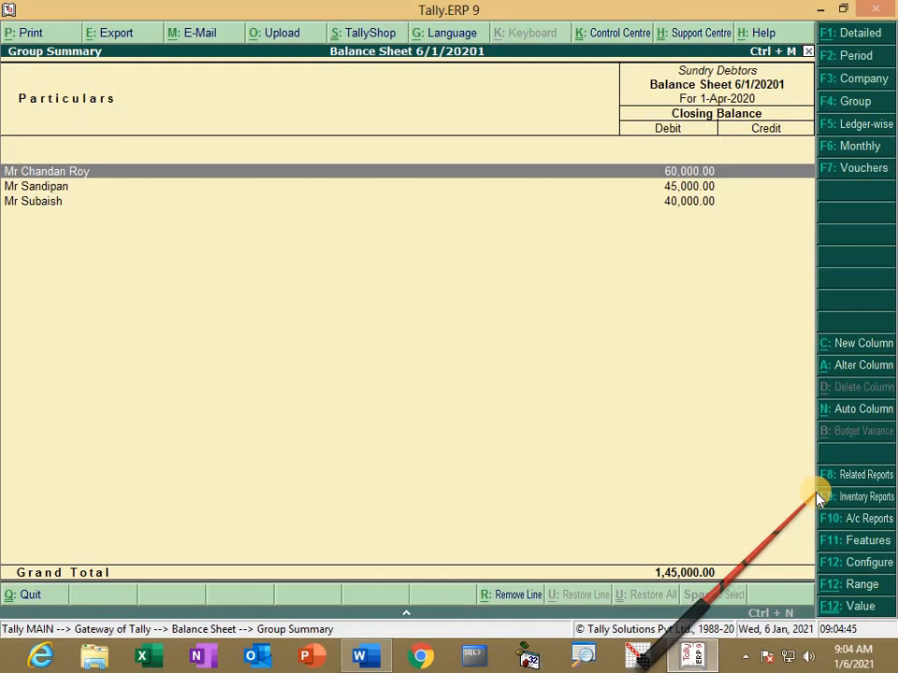
key(Down)
key(Down)
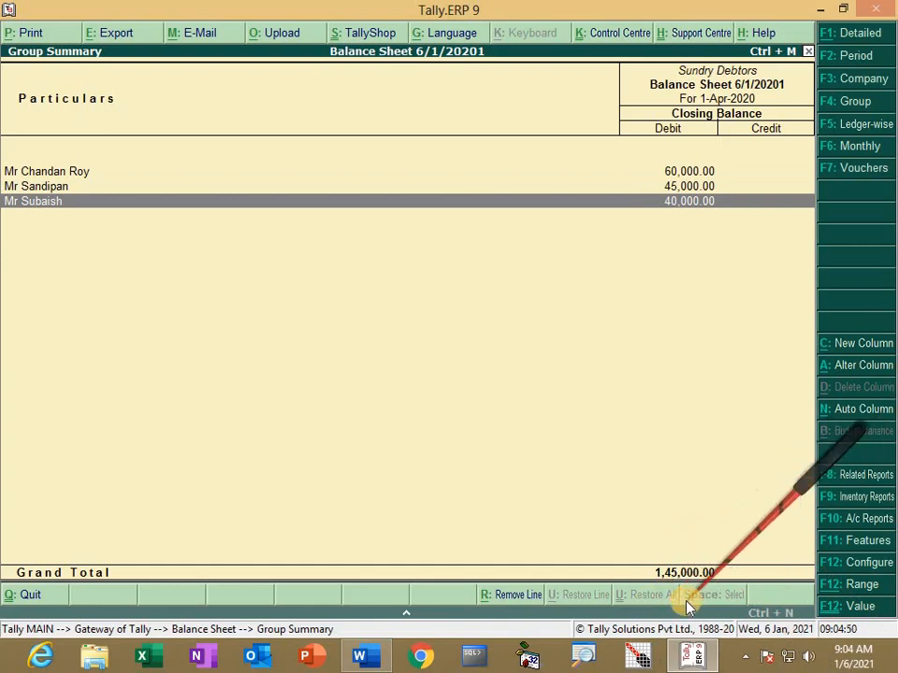
key(Escape)
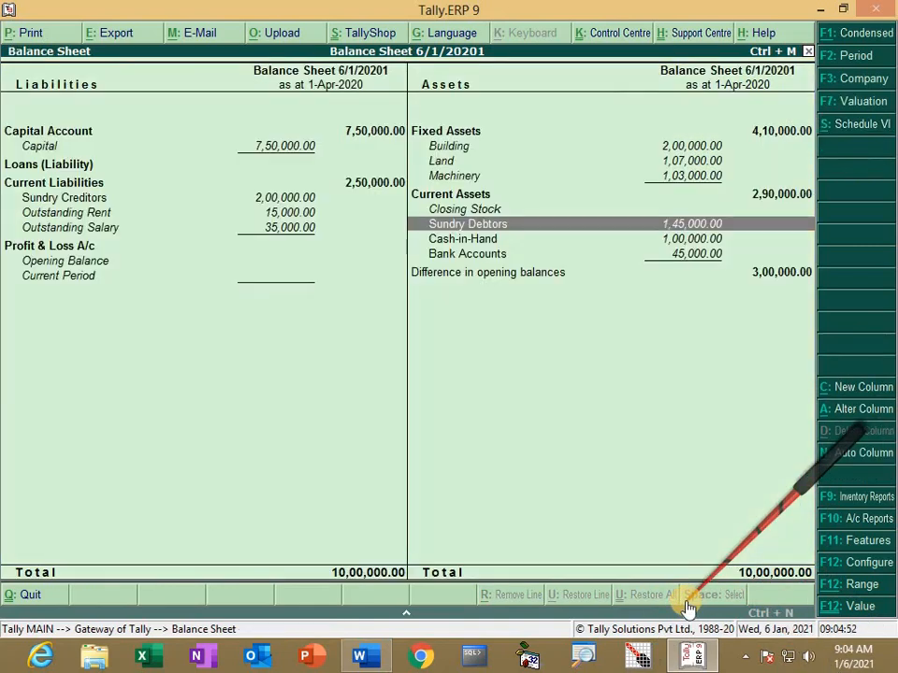
Step: Check the Bank Accounts breakdown, then move to Fixed Assets and Outstanding Rent
key(Down)
key(Down)
key(Return)
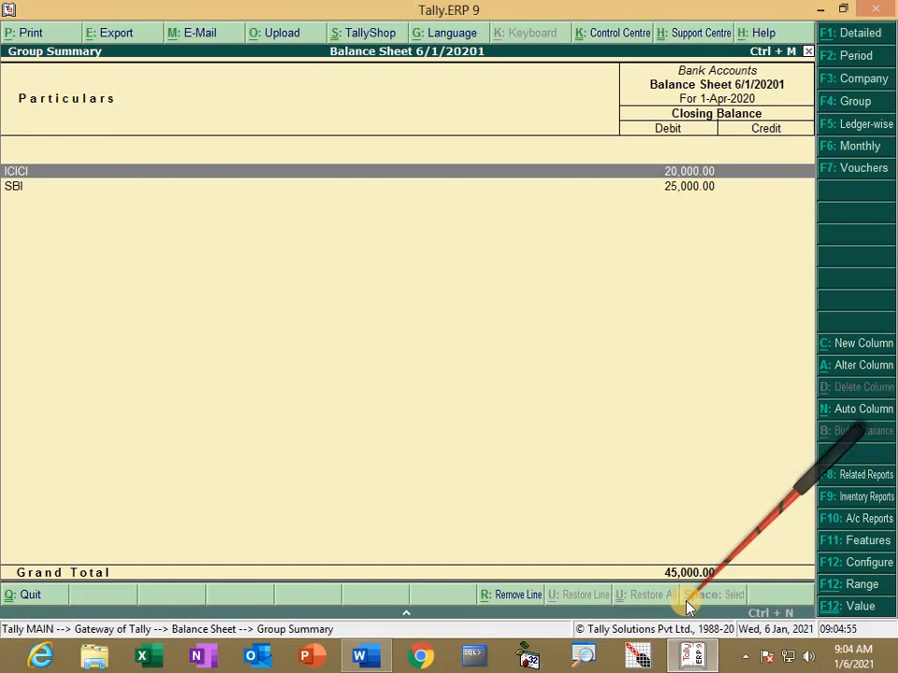
key(Escape)
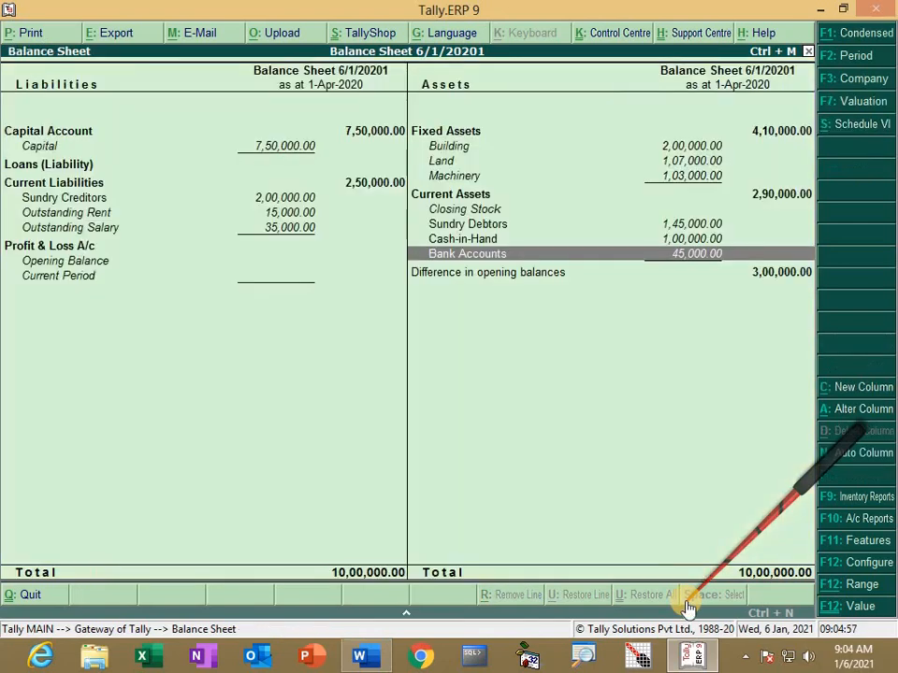
key(Up)
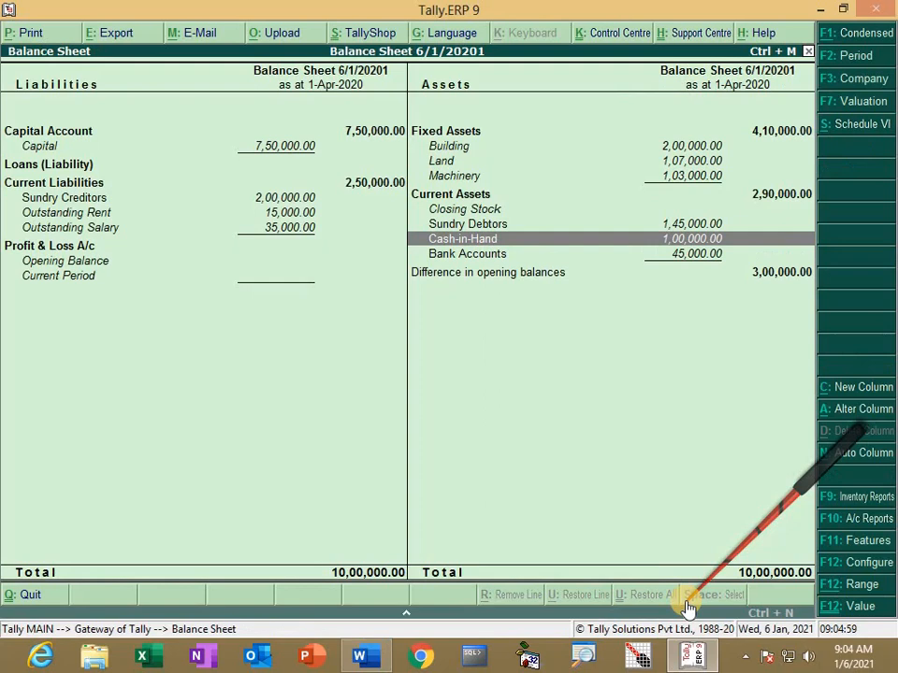
key(Up)
key(Up)
key(Up)
key(Up)
key(Up)
key(Up)
key(Up)
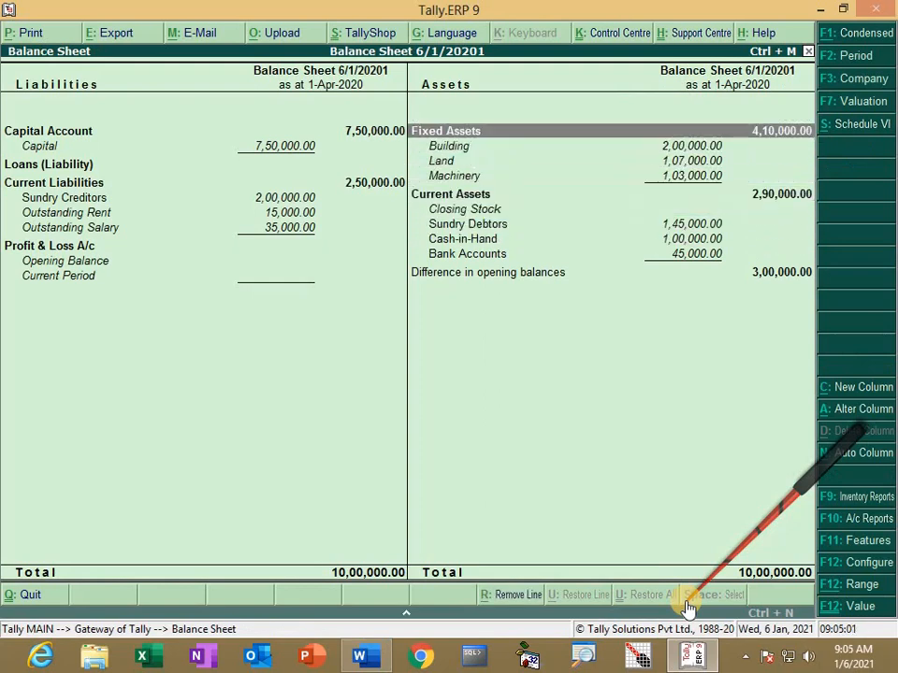
key(Left)
key(Down)
key(Down)
key(Down)
key(Down)
key(Down)
key(Down)
key(Down)
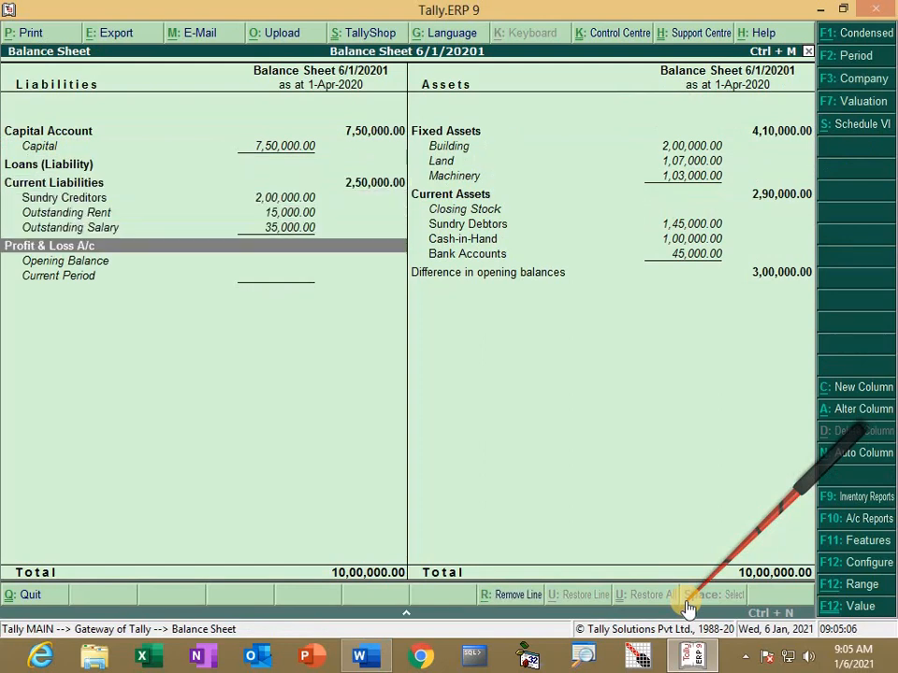
Step: Leave the Balance Sheet and start Accounting Voucher creation from the Gateway of Tally
key(Escape)
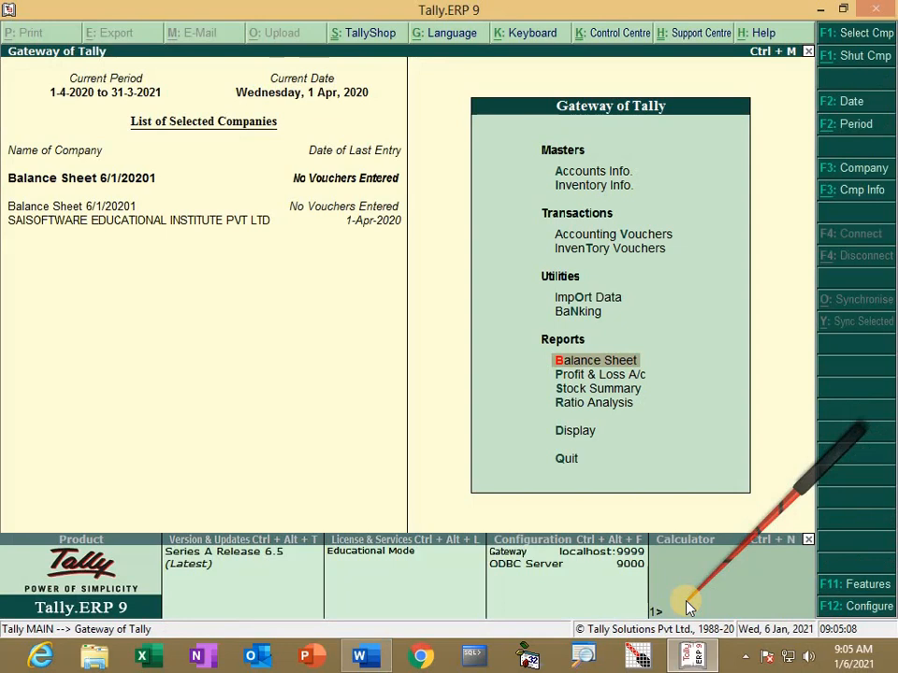
key(Up)
key(Up)
key(Up)
key(Up)
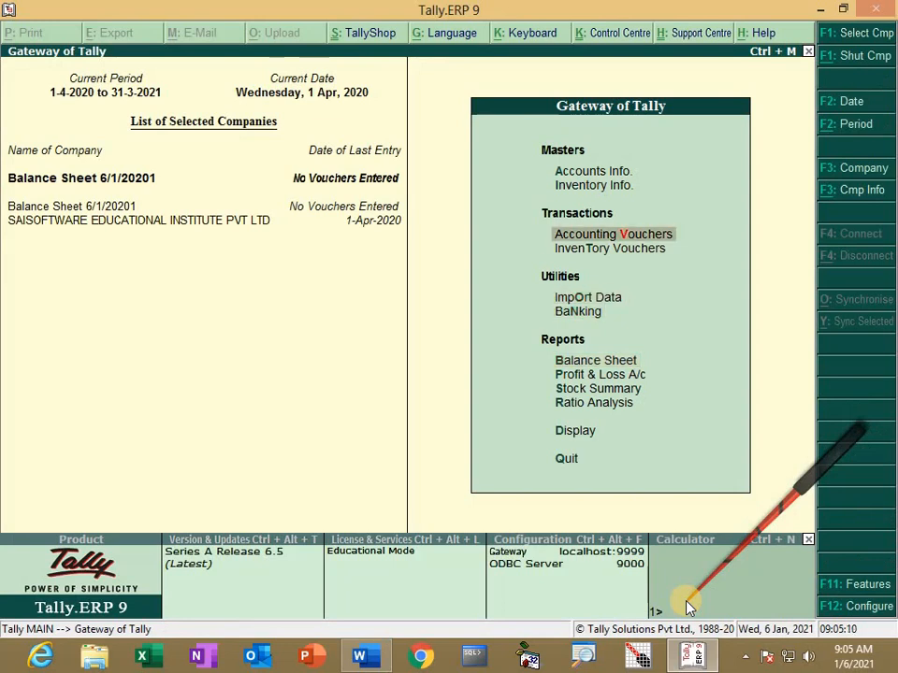
key(Return)
Step: Scroll Word to the voucher-entry exercise and collapse the ribbon
key(alt+Tab)
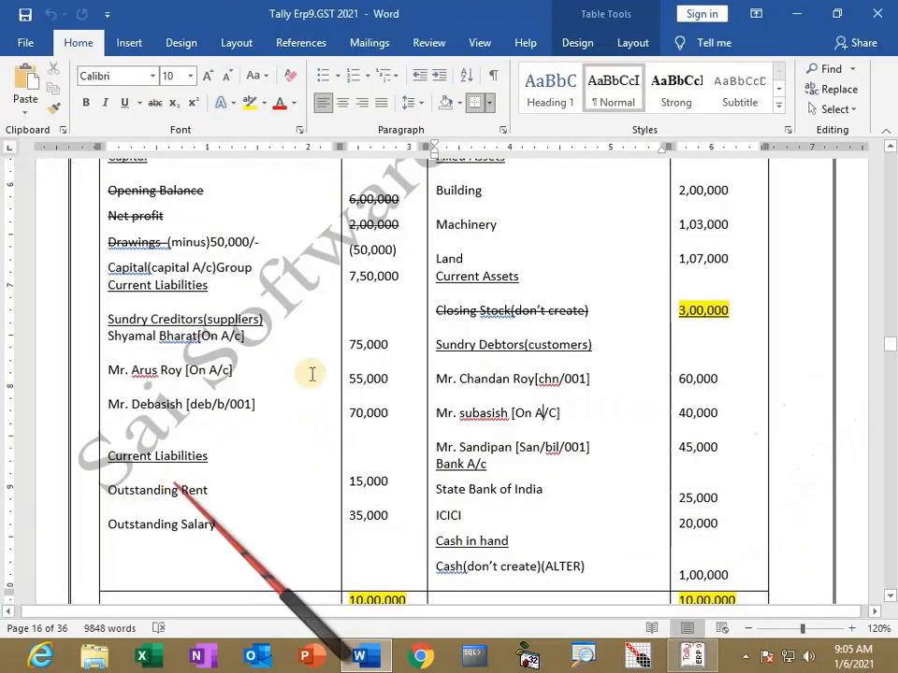
scroll(313, 374, down, 15)
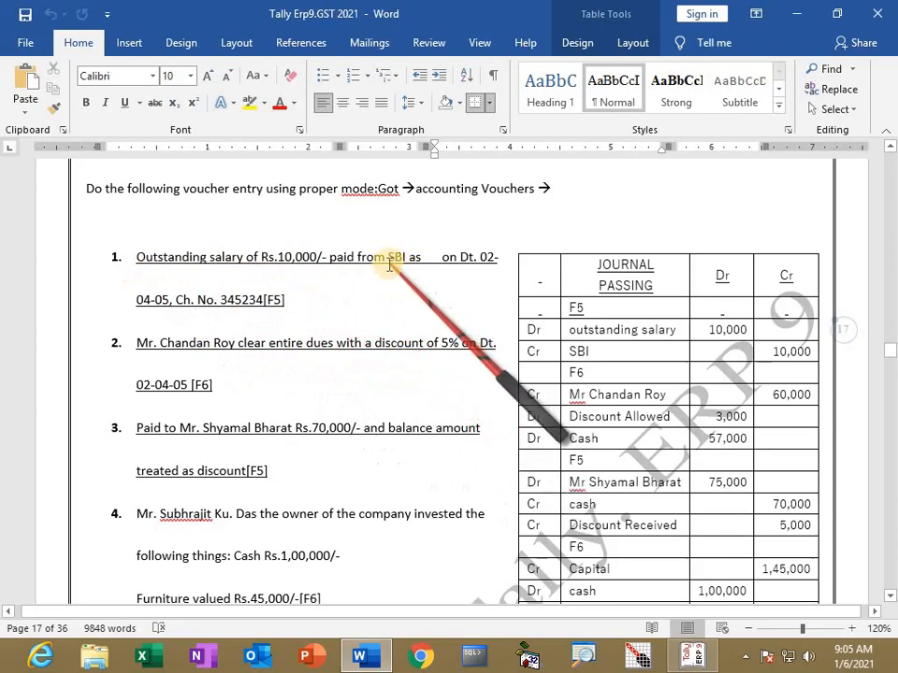
key(ctrl+F1)
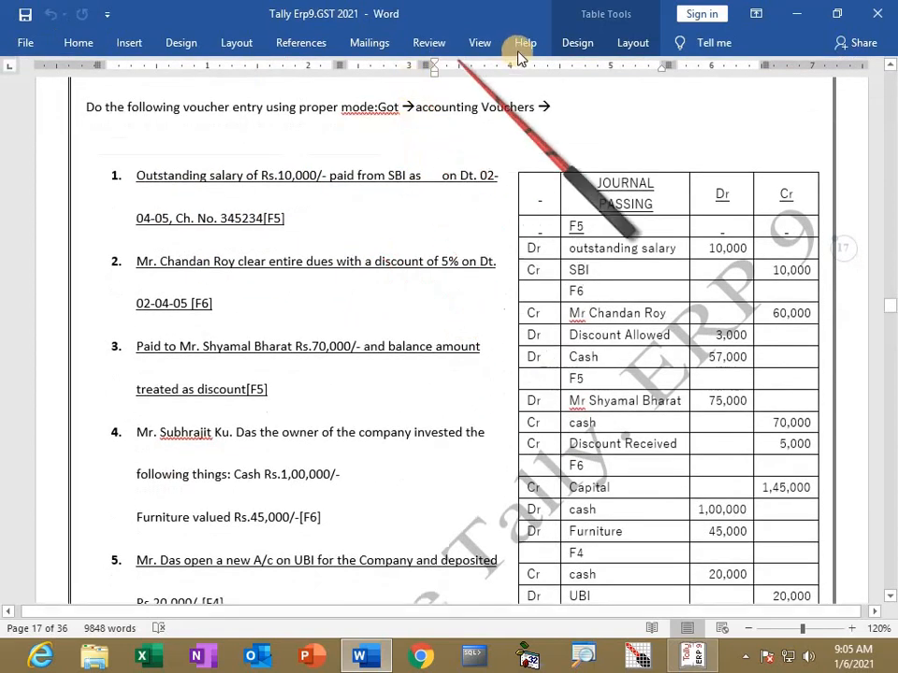
Step: Split the Word window, showing the page 16 balance table above and journal questions below
click(481, 47)
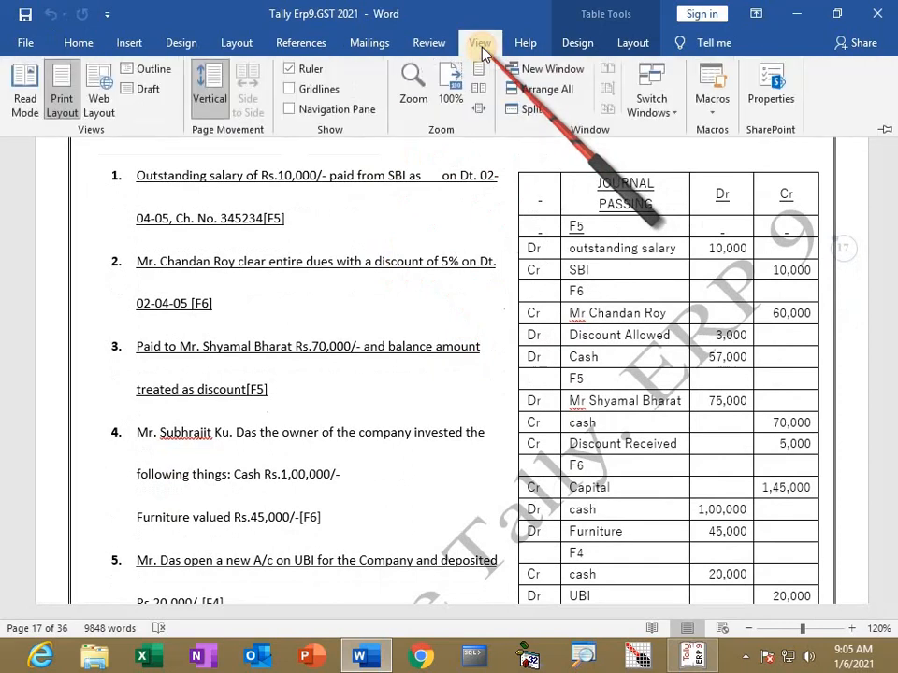
click(532, 110)
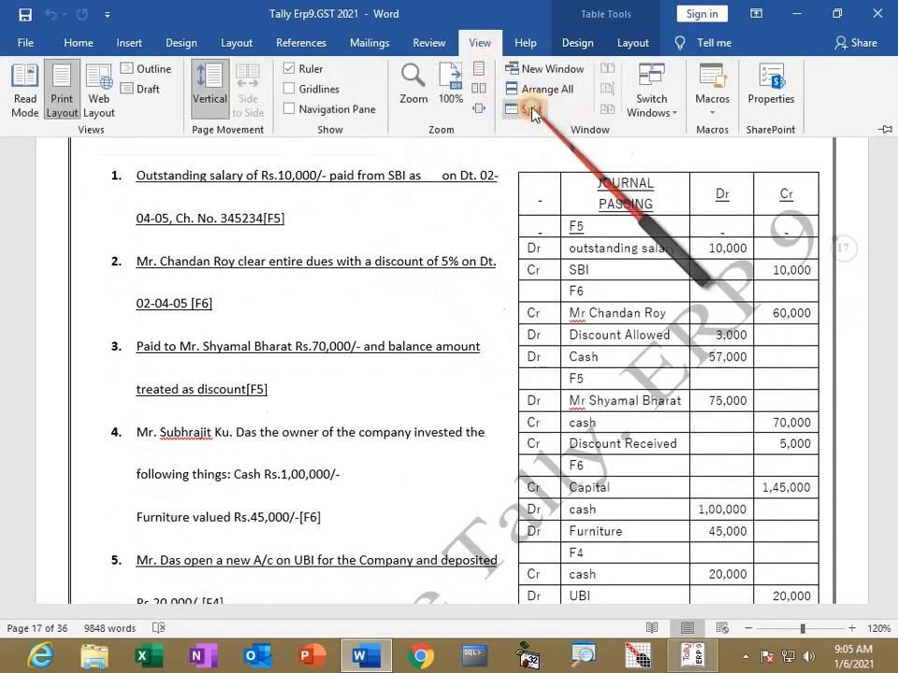
click(397, 250)
scroll(398, 251, up, 10)
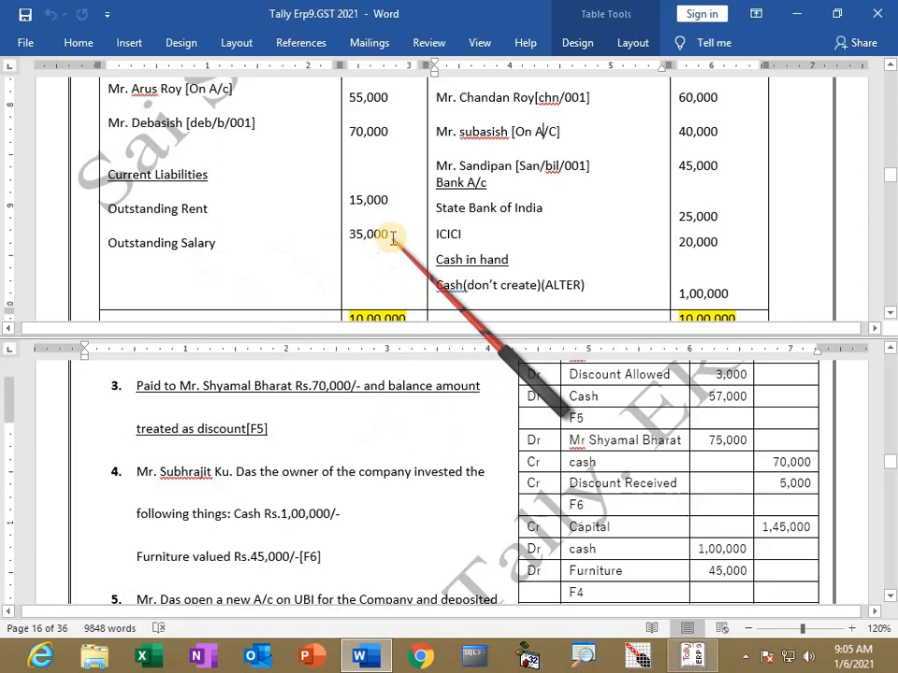
scroll(312, 444, up, 4)
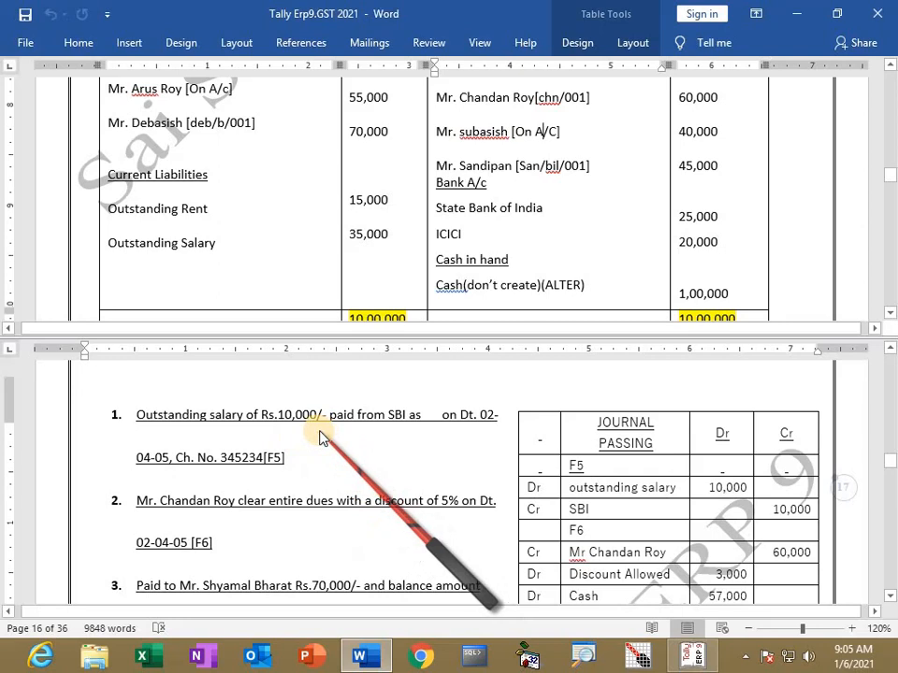
scroll(683, 503, down, 1)
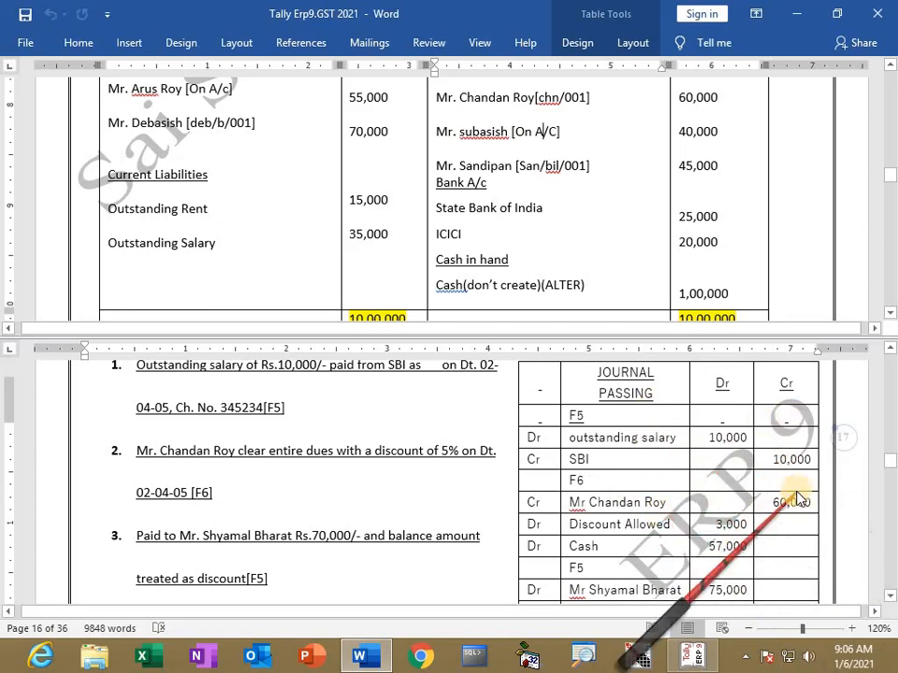
key(alt+Tab)
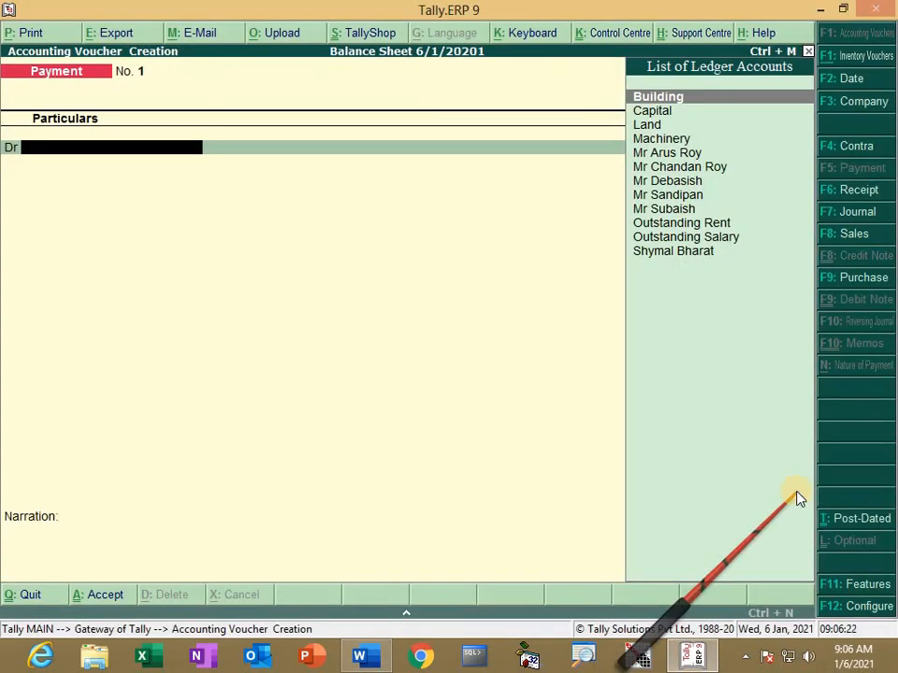
Step: Debit Outstanding Salary 10,000 in payment voucher No. 1
key(Down)
key(Down)
key(Down)
key(Down)
key(Down)
key(Down)
key(Down)
key(Down)
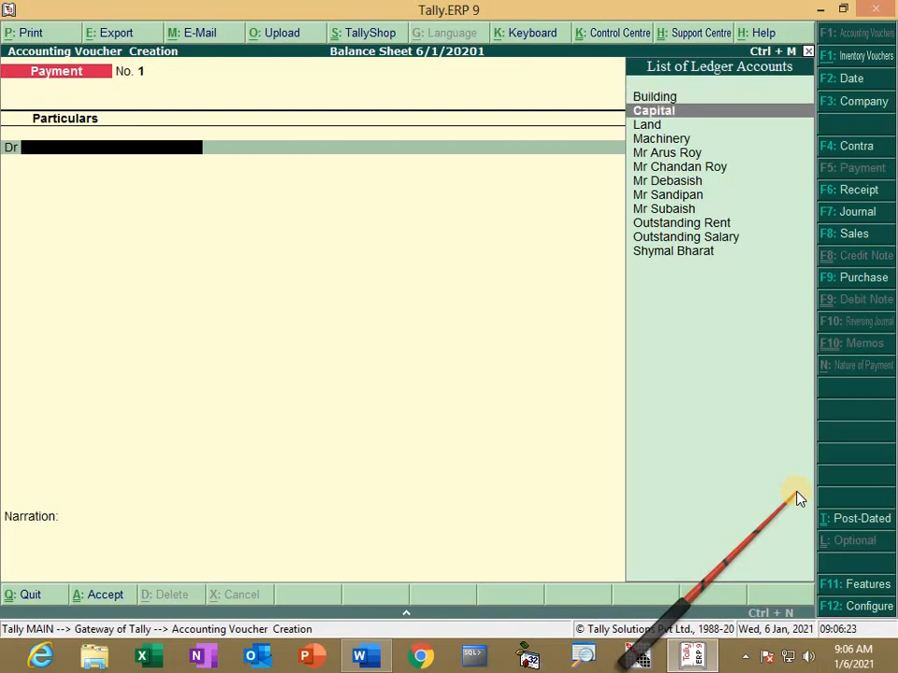
key(Down)
key(Down)
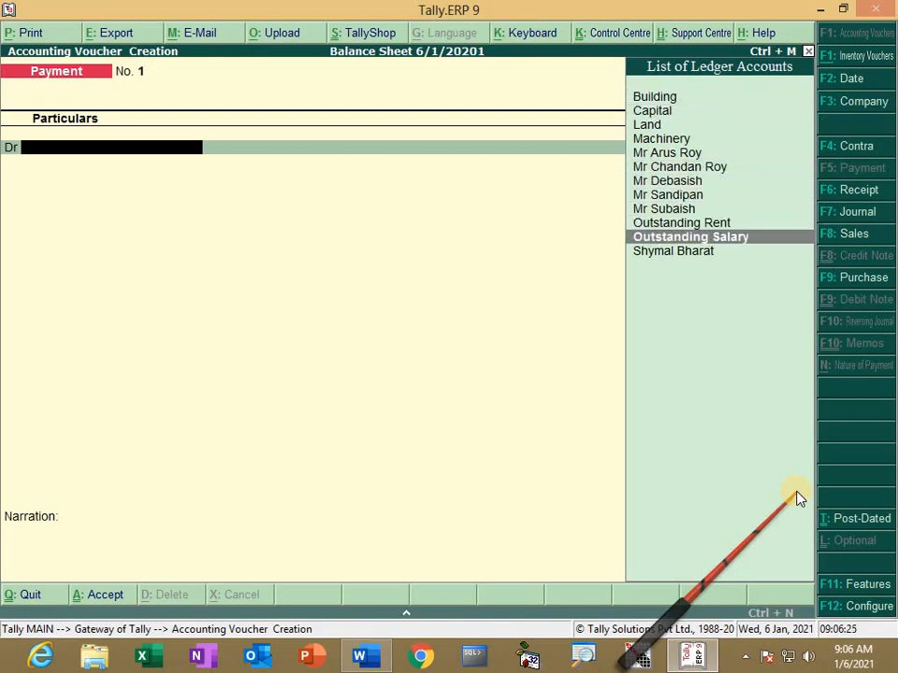
key(Return)
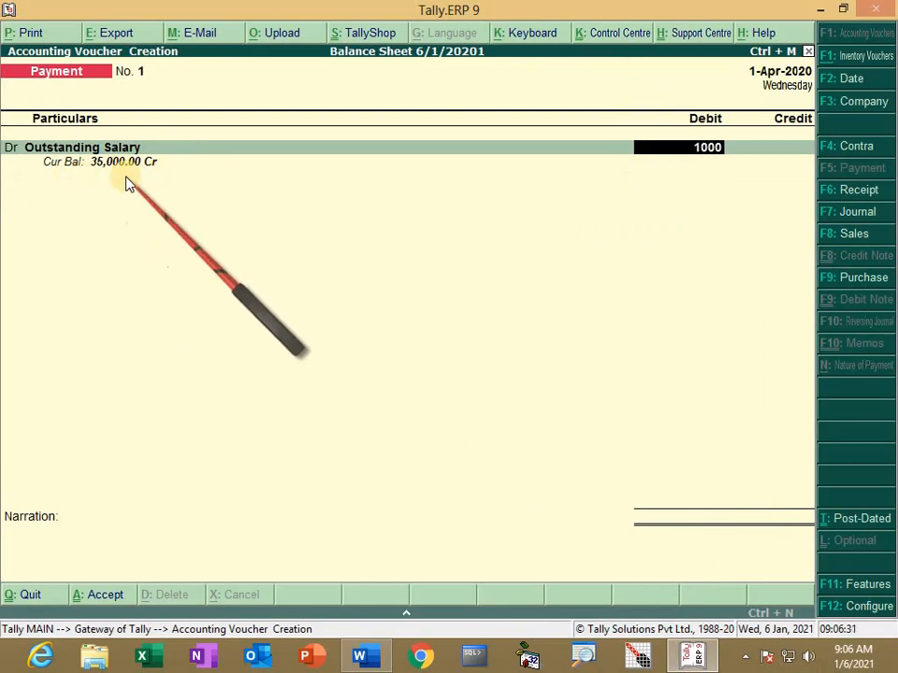
key(Return)
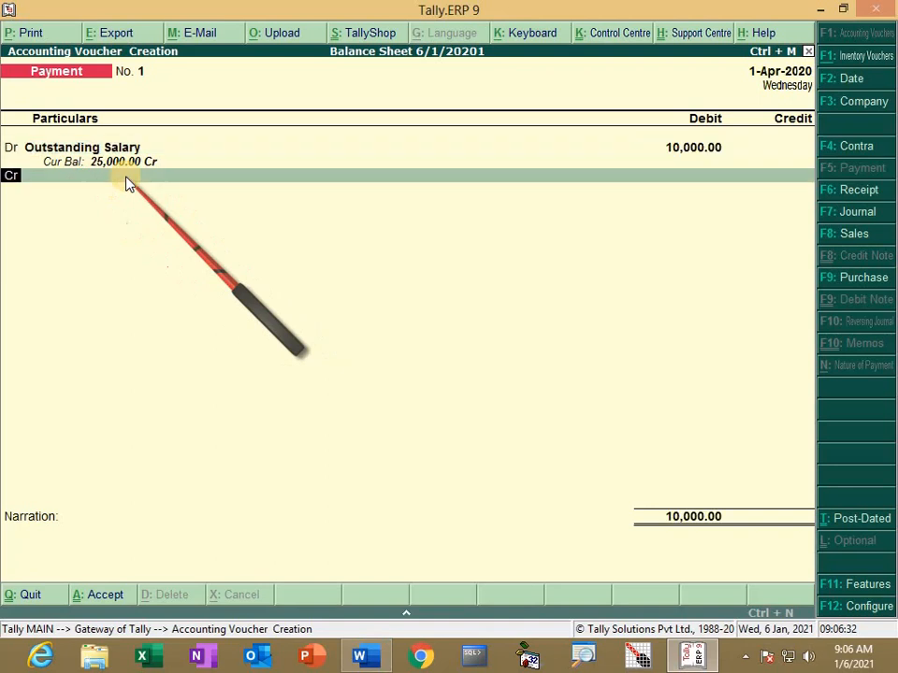
Step: Credit SBI 10,000 with cheque no. 5566 and save the payment voucher
key(Down)
key(Down)
key(Down)
key(Down)
key(Down)
key(Down)
key(Down)
key(Down)
key(Down)
key(Down)
key(Down)
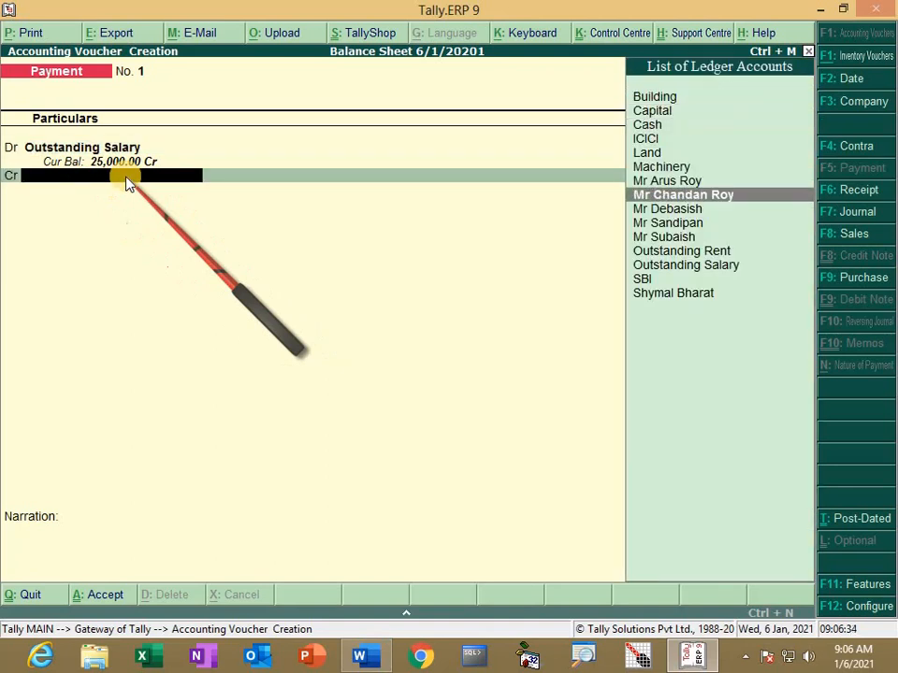
key(Down)
key(Down)
key(alt+Tab)
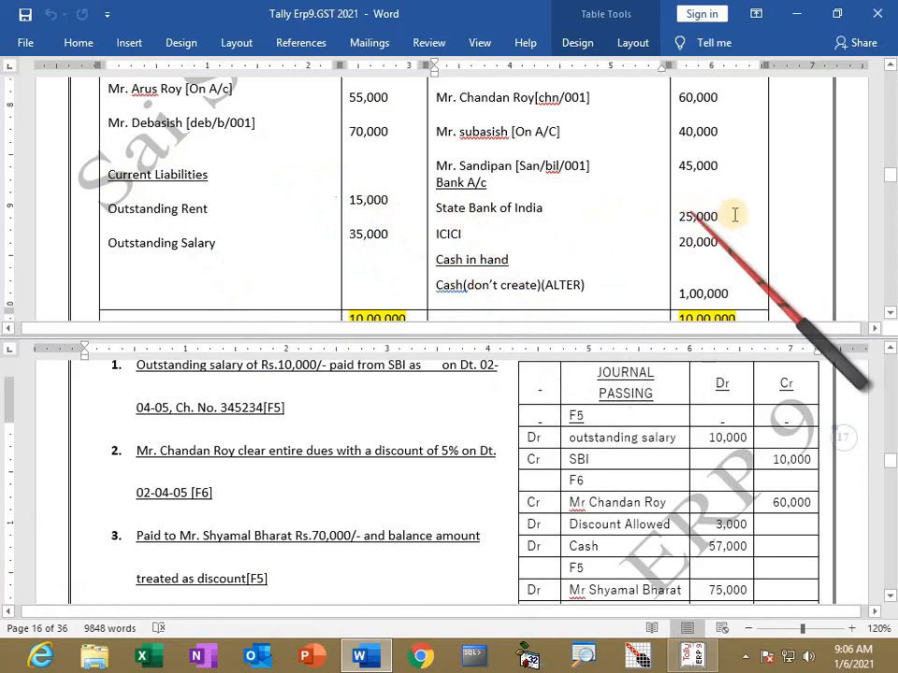
key(alt+Tab)
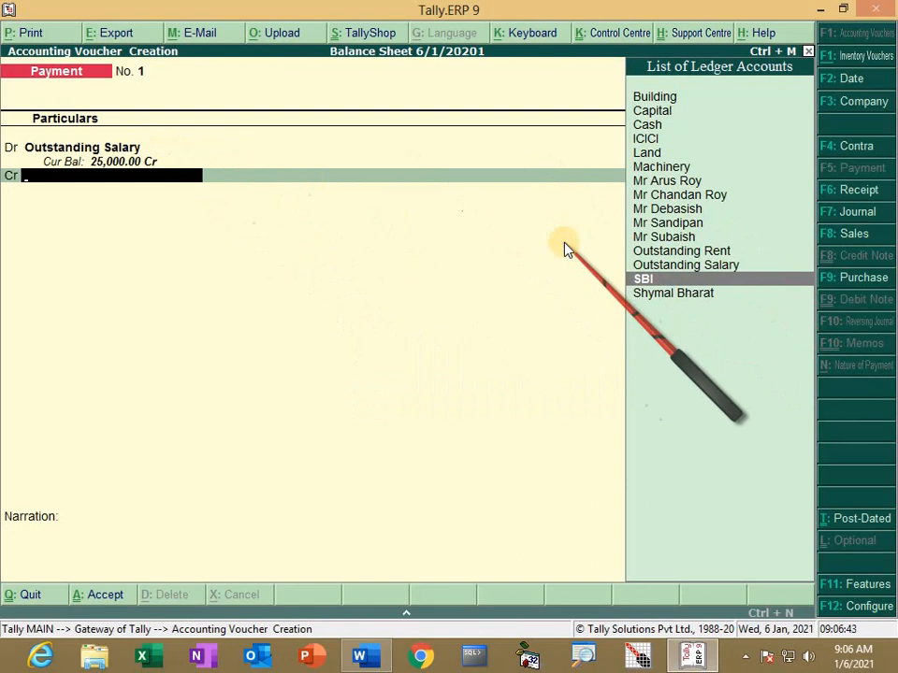
key(Return)
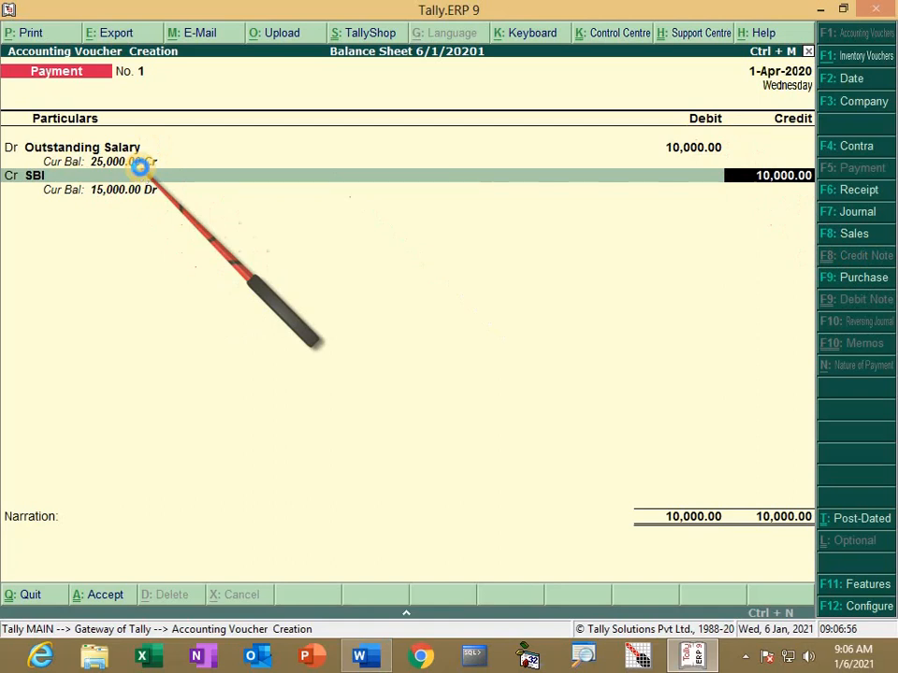
key(Return)
key(Return)
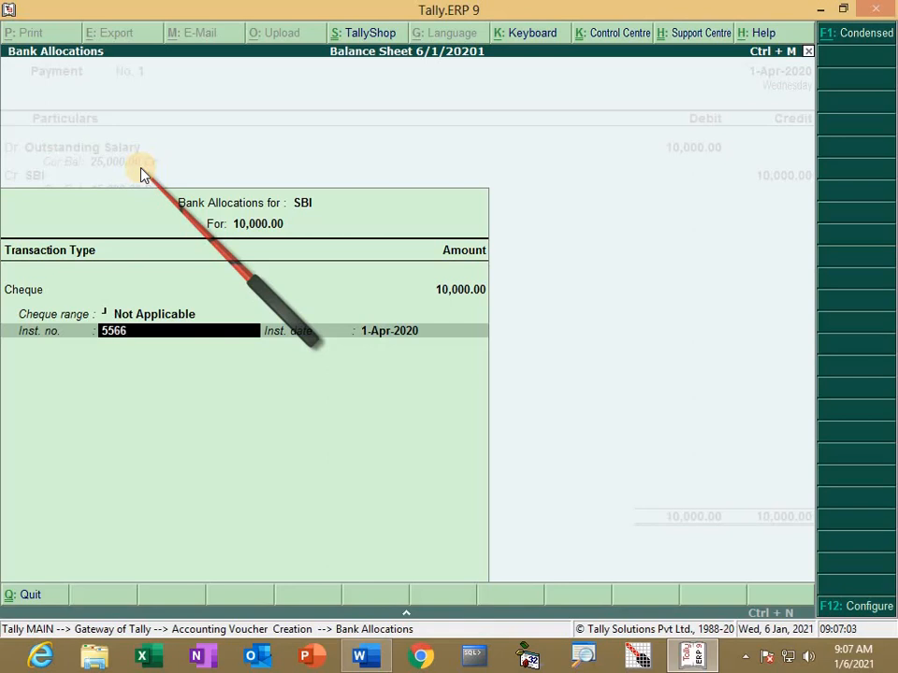
key(Return)
key(Return)
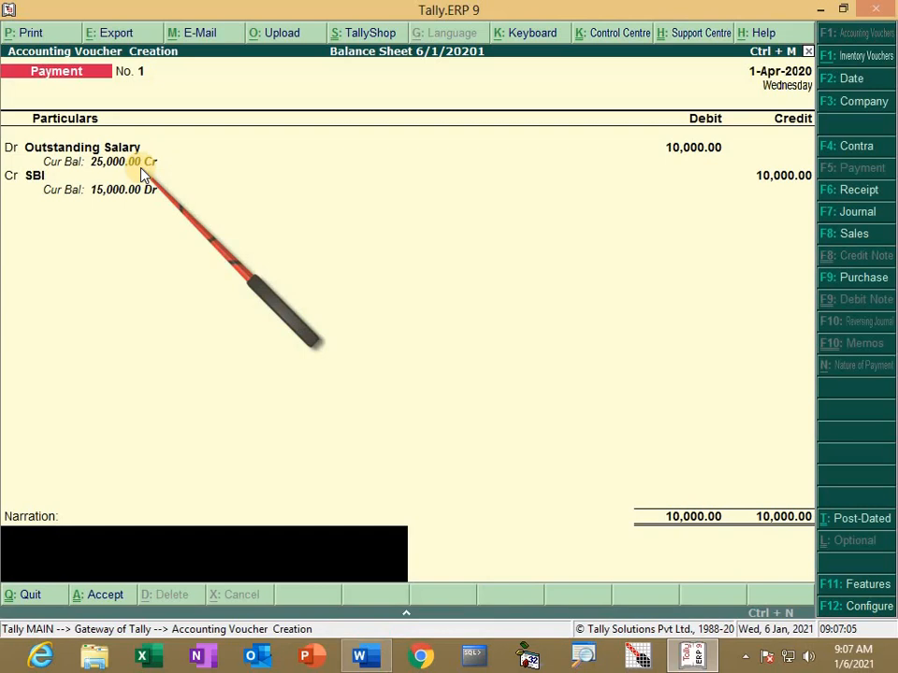
key(alt+Tab)
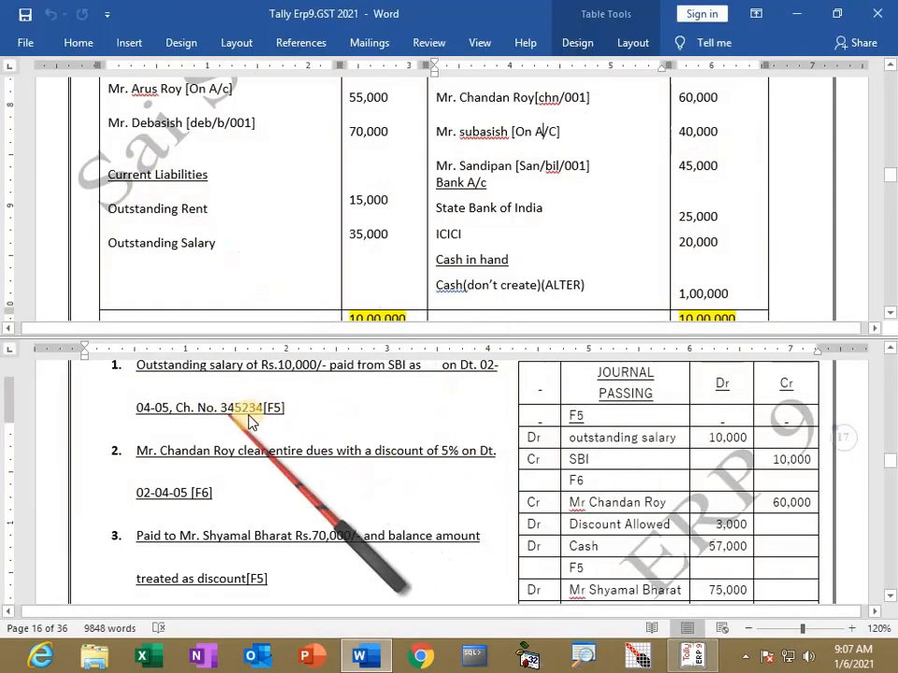
key(alt+Tab)
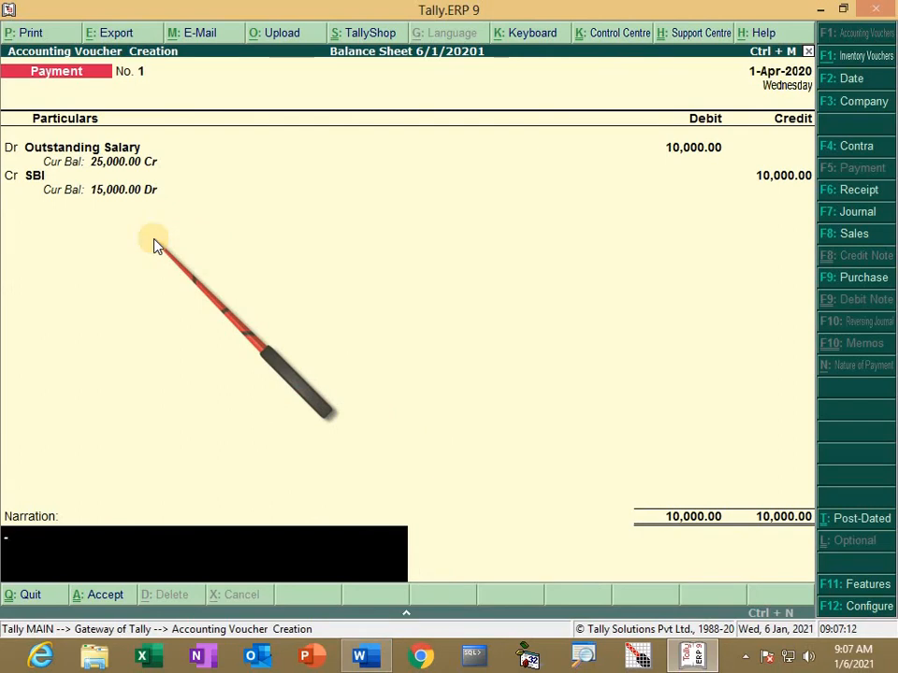
key(Return)
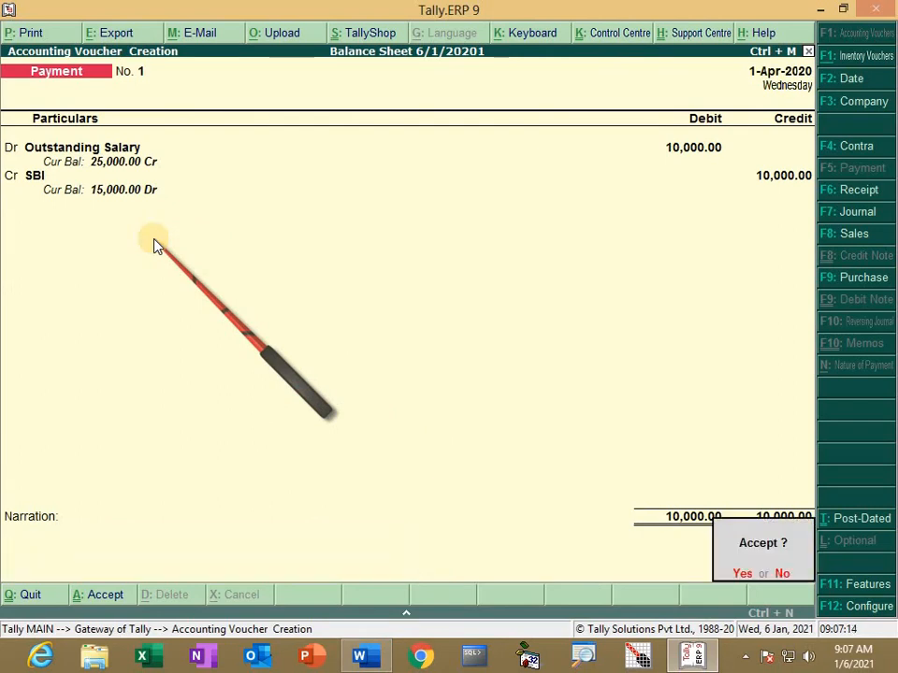
key(Return)
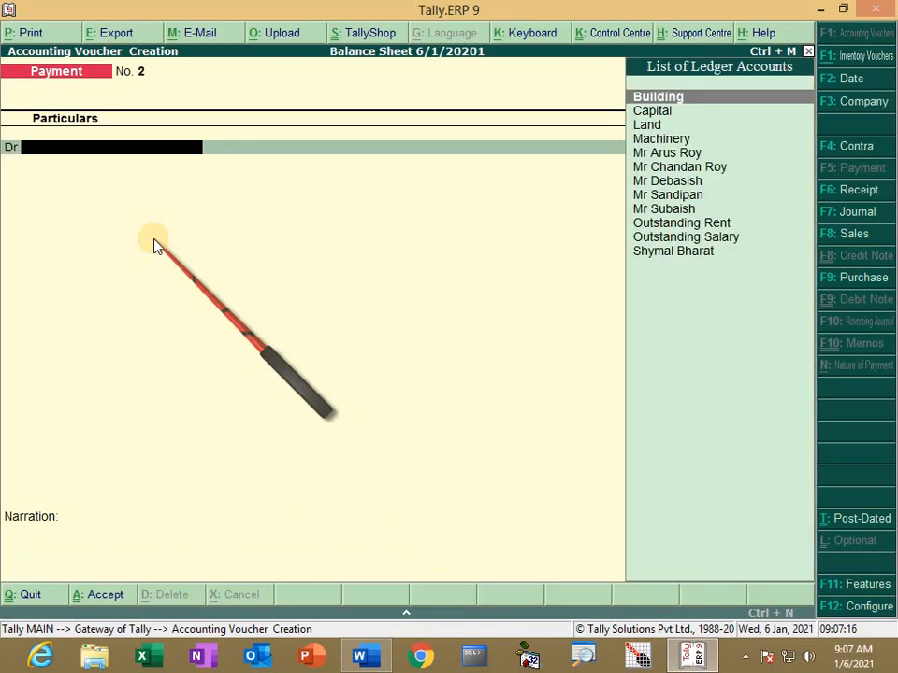
key(alt+Tab)
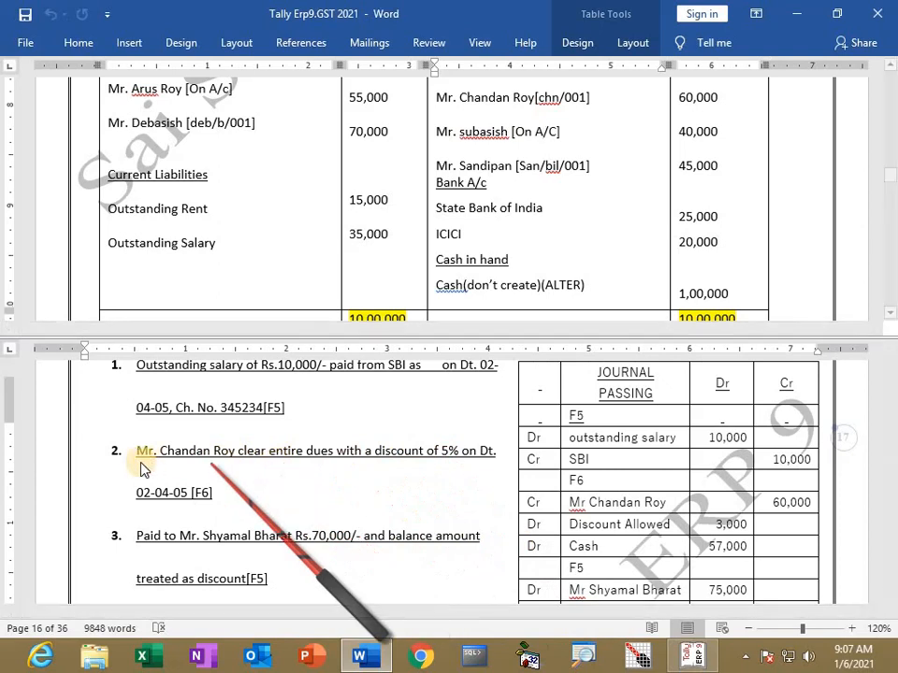
scroll(525, 194, up, 2)
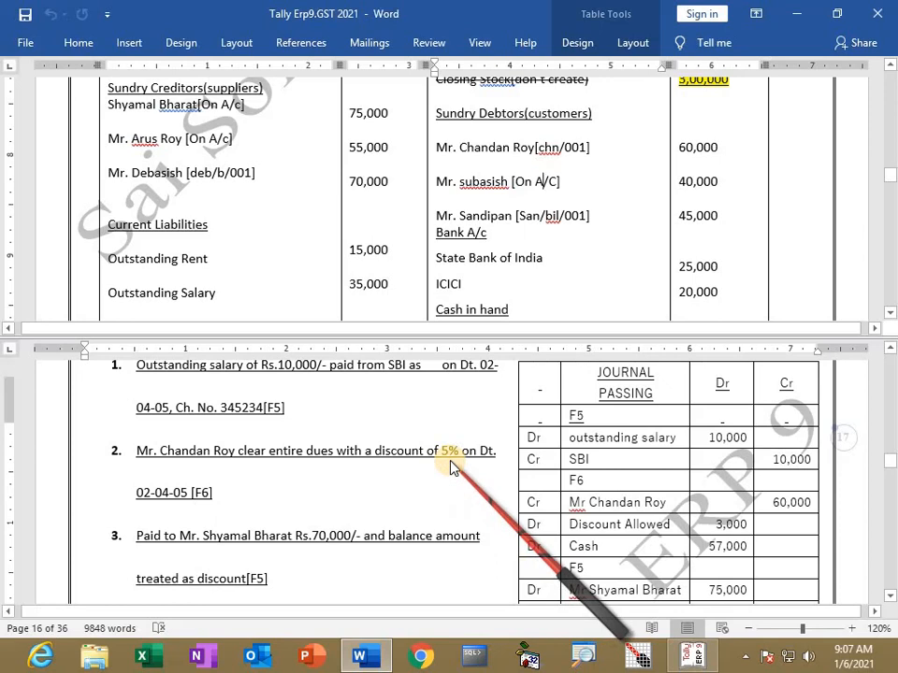
scroll(450, 467, down, 1)
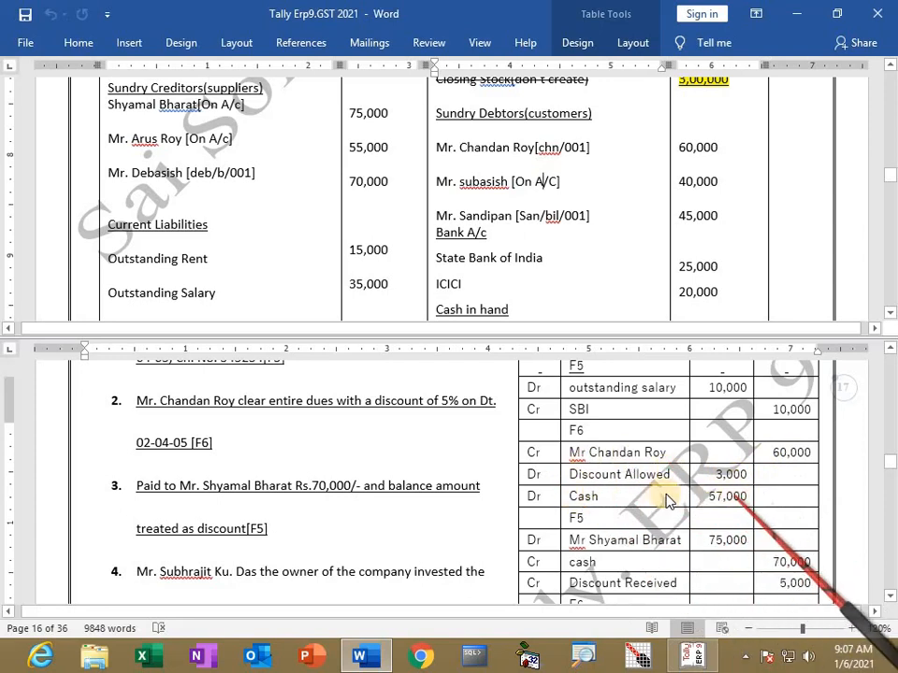
key(alt+Tab)
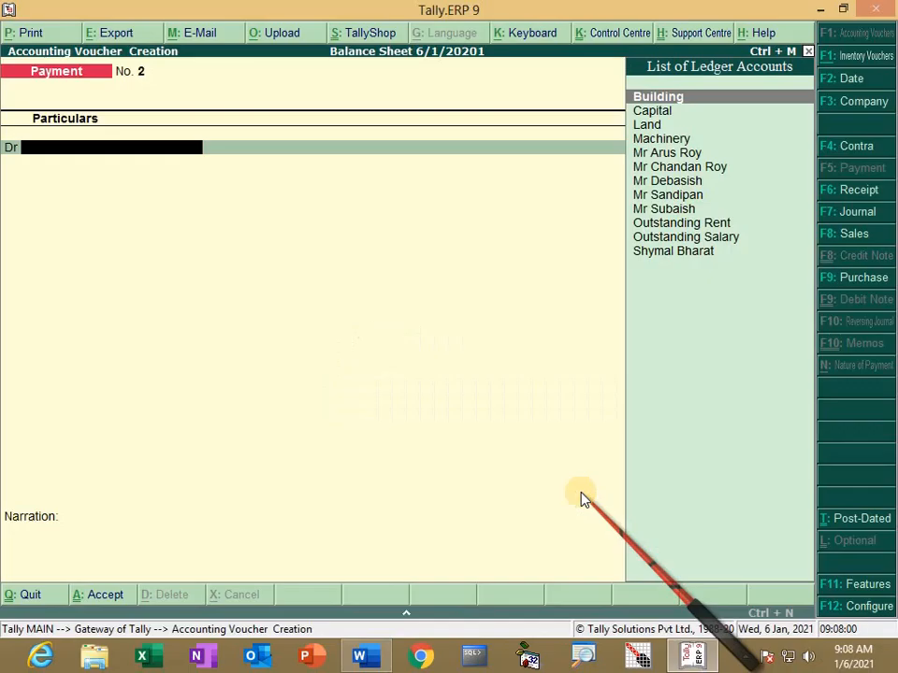
Step: Switch to a Receipt voucher and credit the customer 60,000 on account
key(F6)
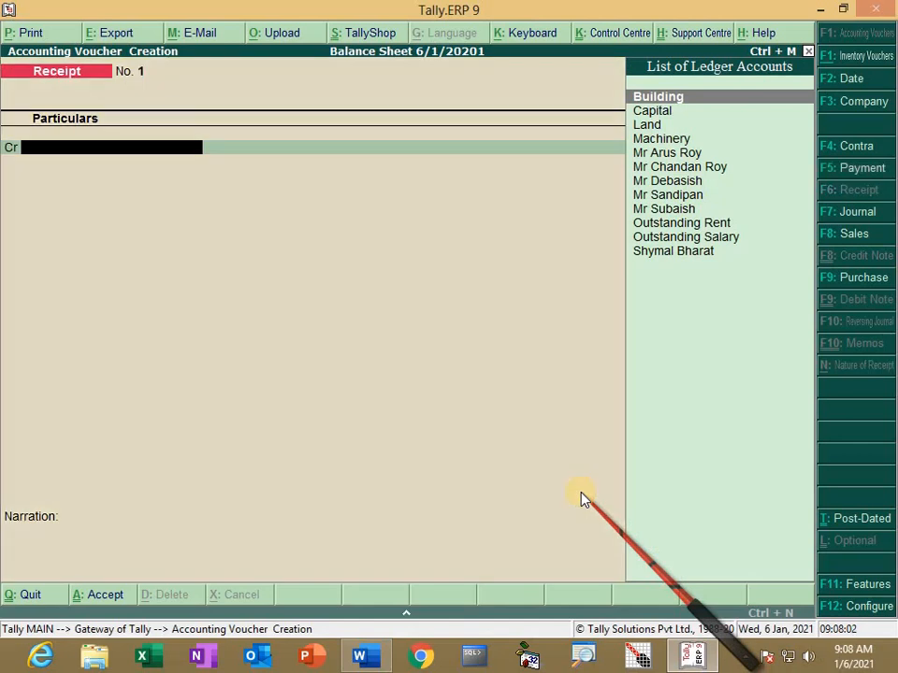
key(Down)
key(Down)
key(Down)
key(Down)
key(Down)
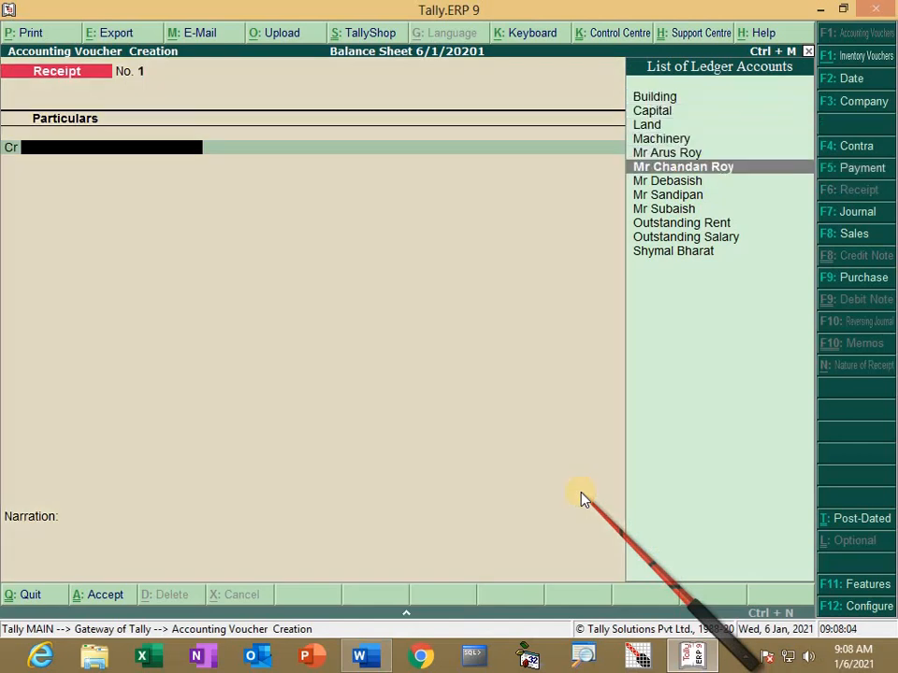
key(Return)
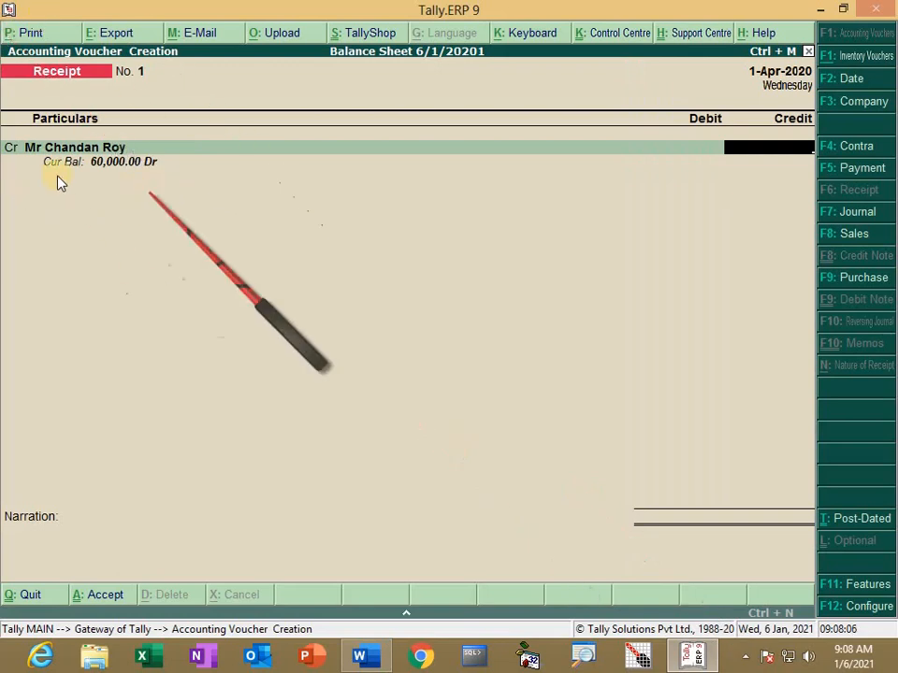
text(60000)
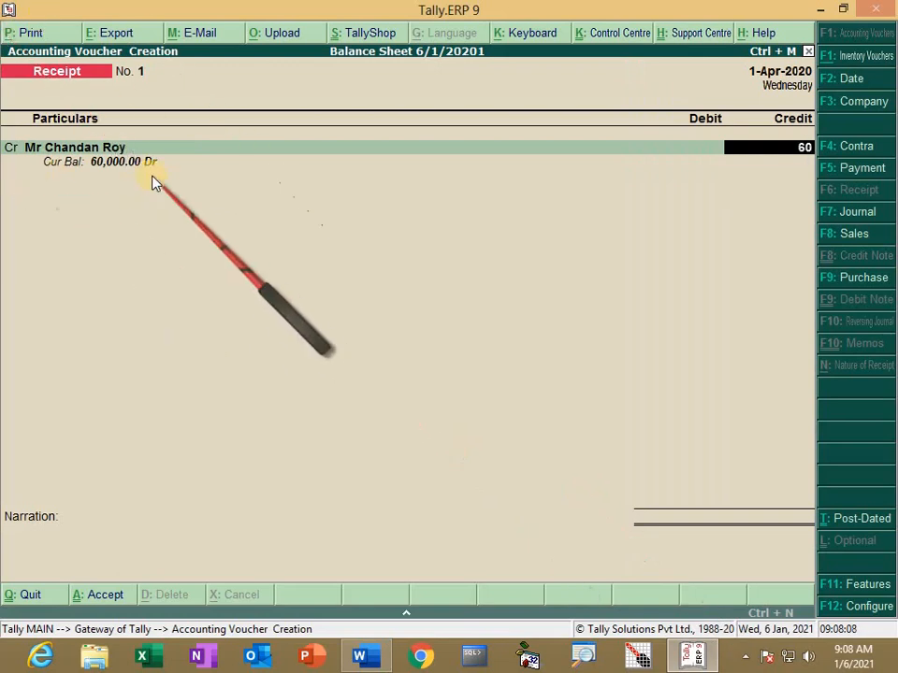
key(Return)
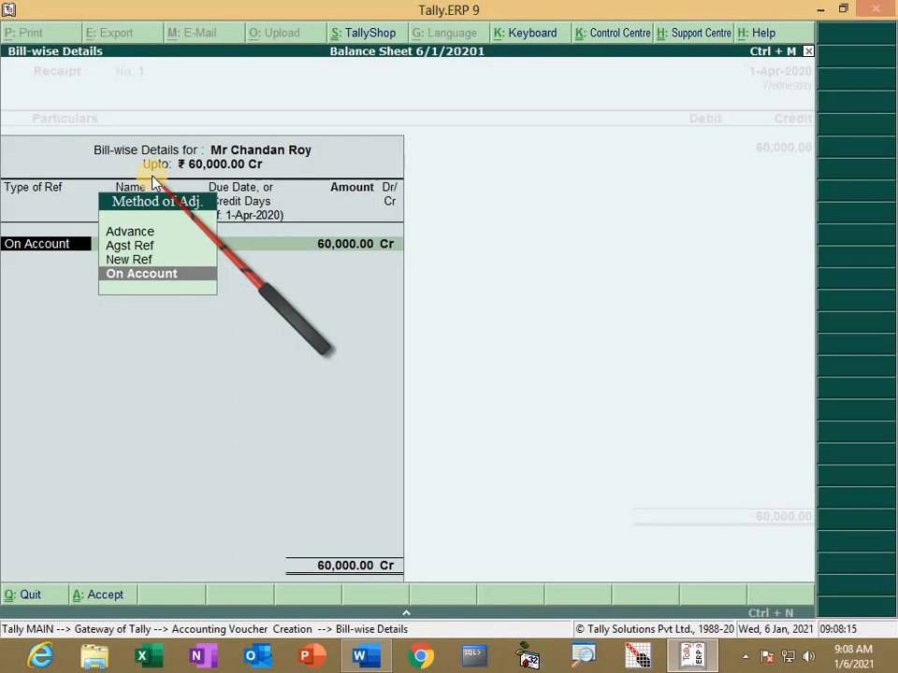
key(Return)
key(Return)
key(Return)
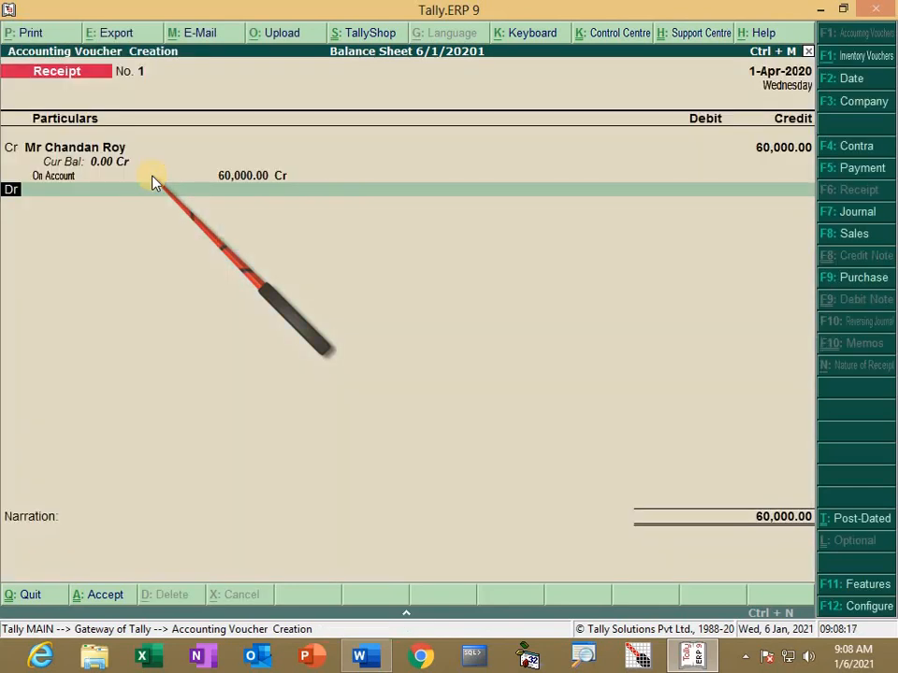
Step: Start creating a new Discount ledger from the receipt's debit line
key(Return)
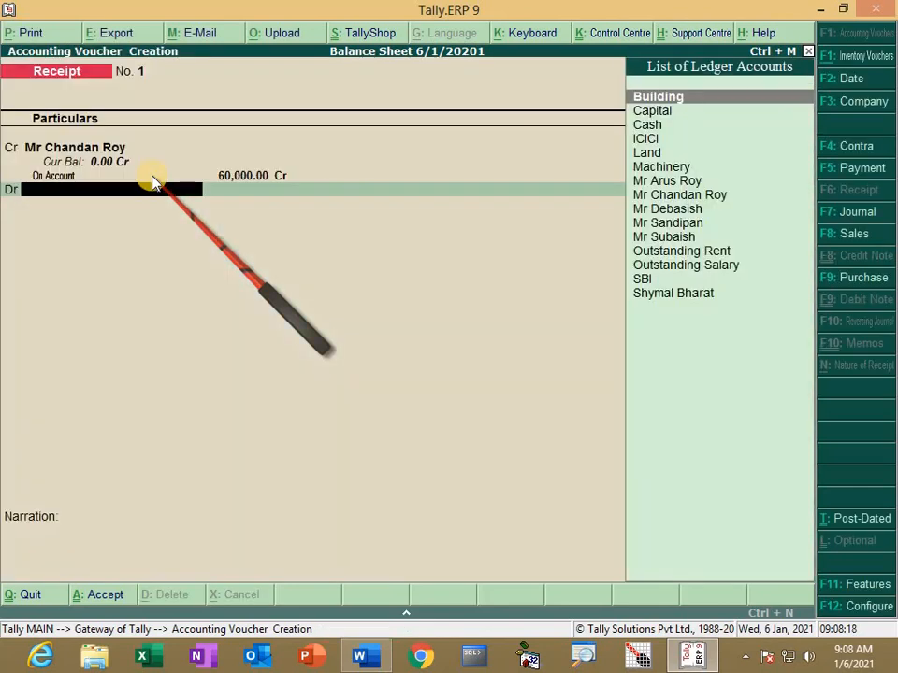
key(Down)
key(Down)
key(Down)
key(Down)
key(Down)
key(Down)
key(Down)
key(Down)
key(Down)
key(Down)
key(Down)
key(Up)
key(Up)
key(Up)
key(Up)
key(Up)
key(Up)
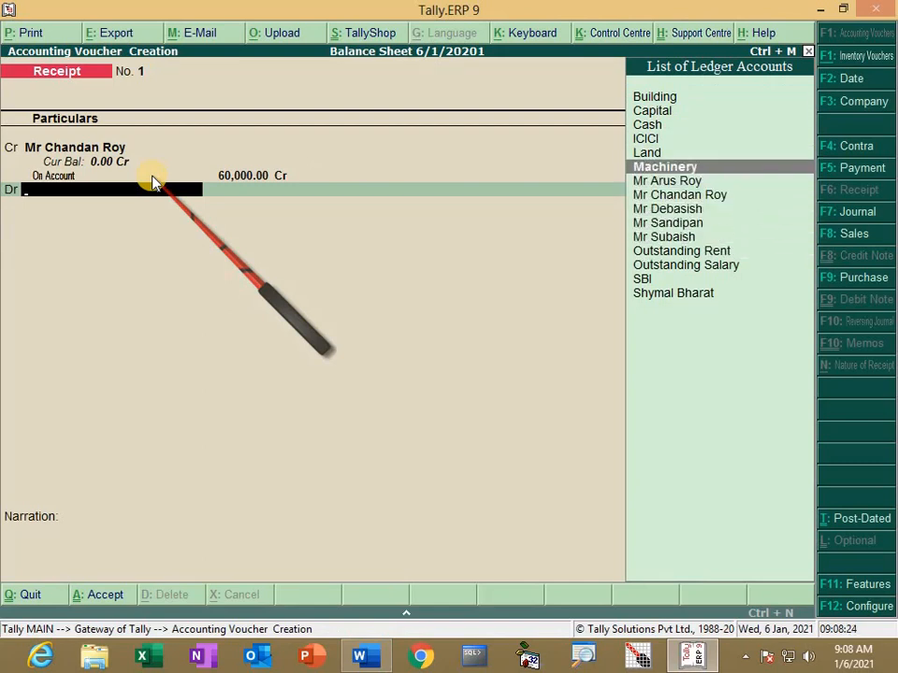
key(alt+c)
text(DI)
key(BackSpace)
Step: Save a Discount Allowed ledger under Indirect Expenses as the receipt's debit account
text(iscount)
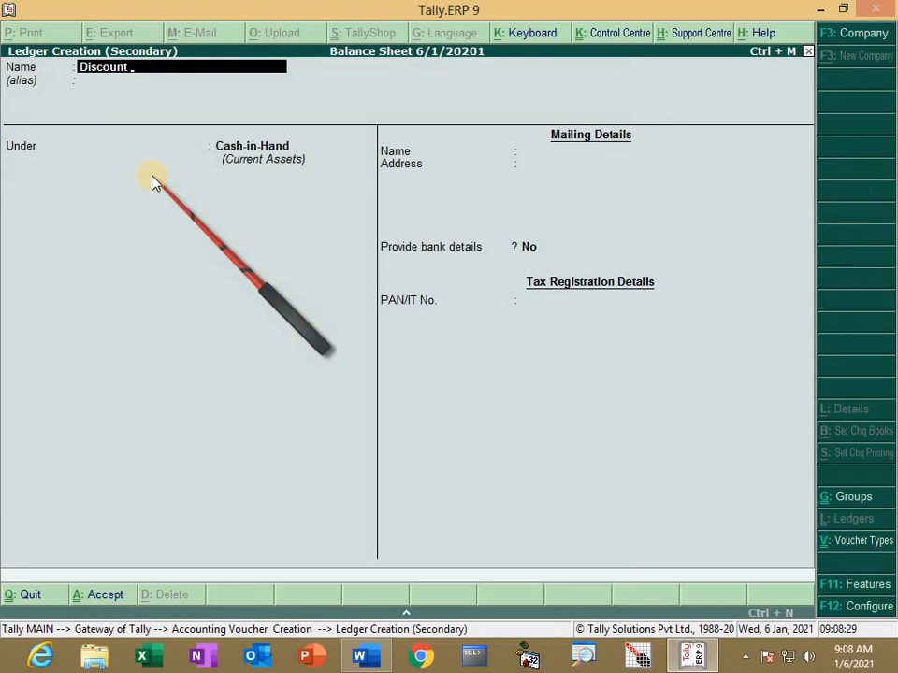
text( Allowed)
key(Return)
key(Return)
text(L)
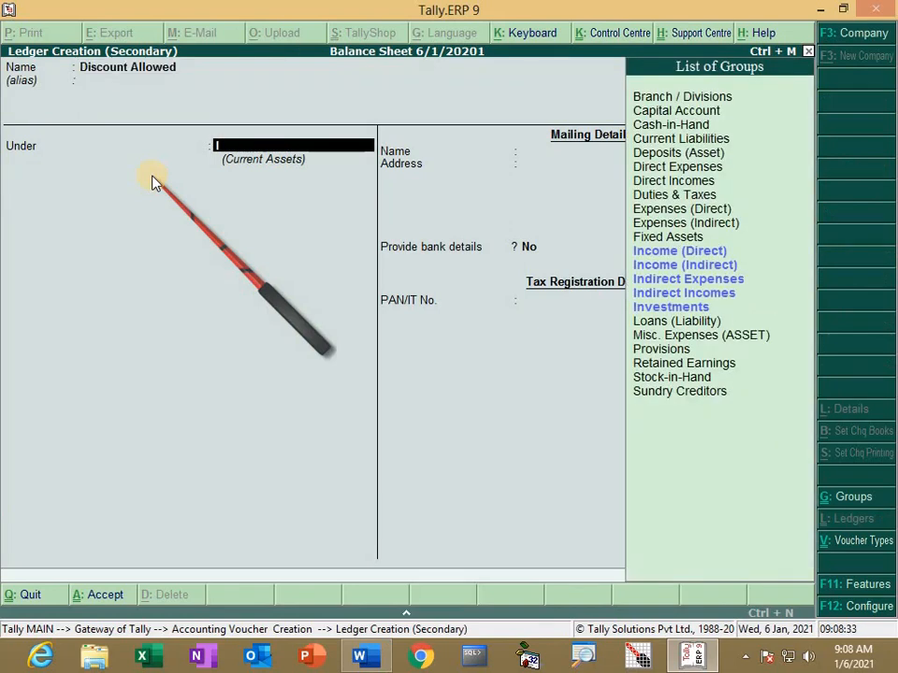
key(Down)
key(Down)
key(Down)
key(Return)
key(Return)
key(Return)
key(Return)
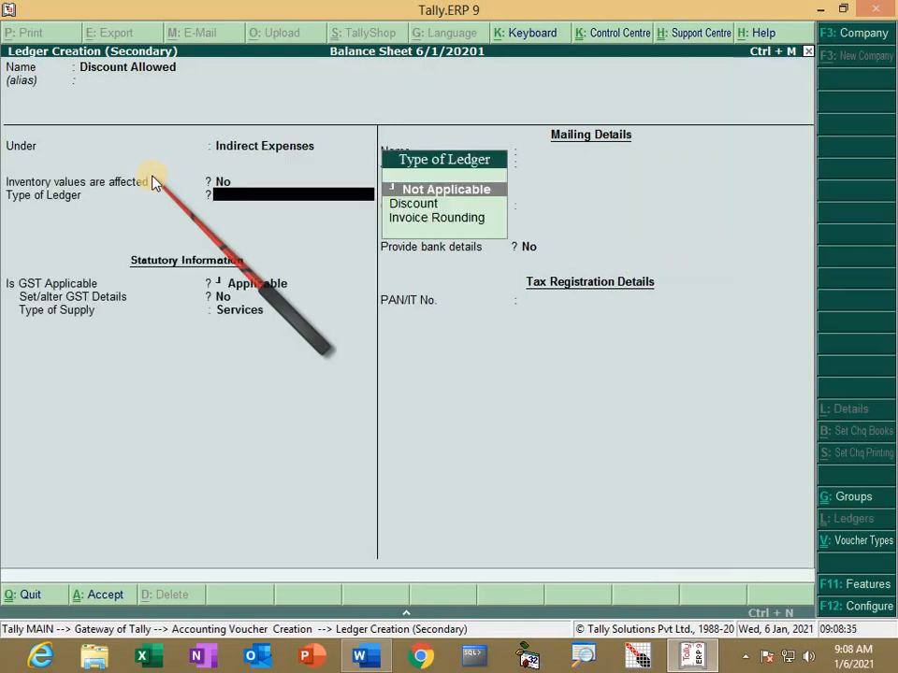
key(Return)
key(Return)
key(Return)
key(Return)
key(Return)
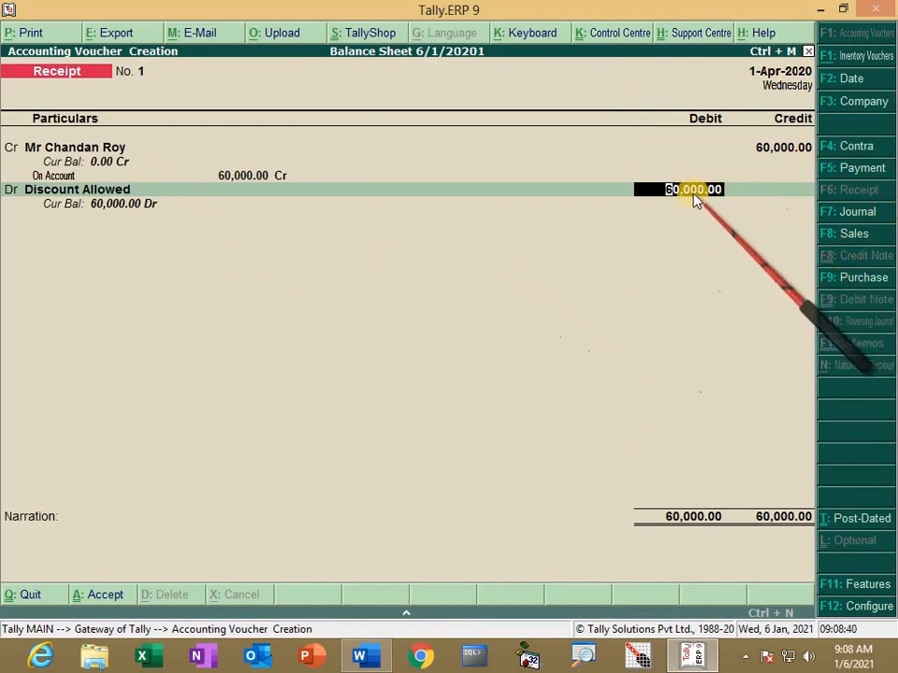
Step: Debit Discount Allowed 3,000 (5% of 60,000, worked out with the calculator) and start a new debit line
key(ctrl+n)
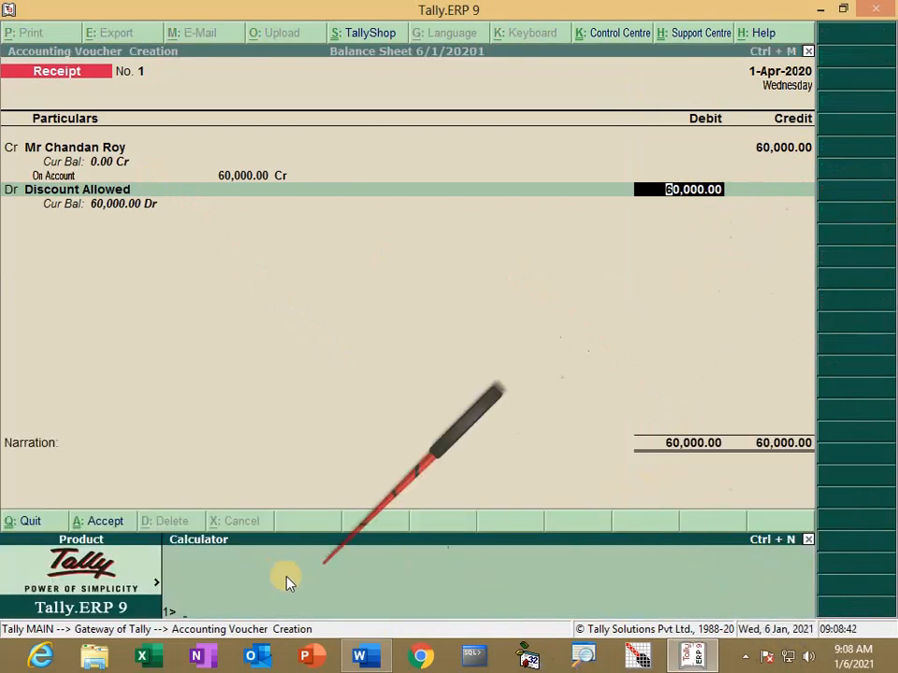
text(60000*5%)
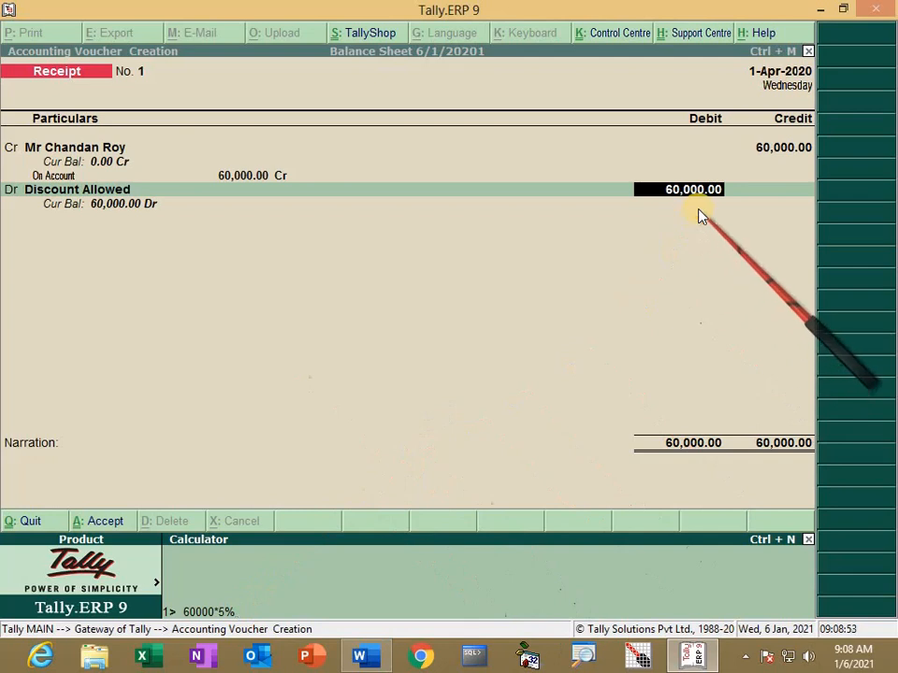
key(Return)
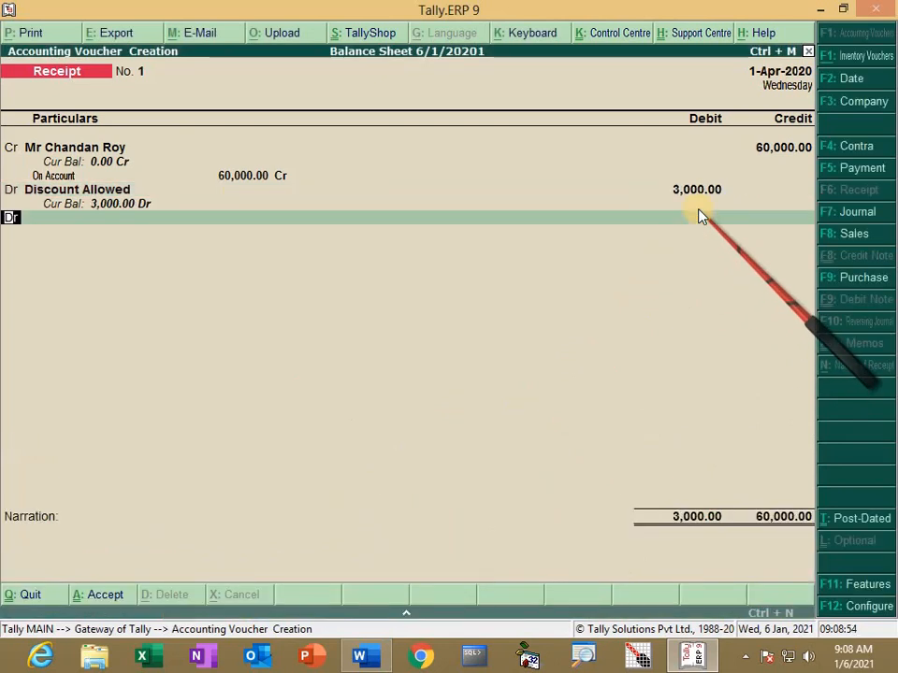
key(Return)
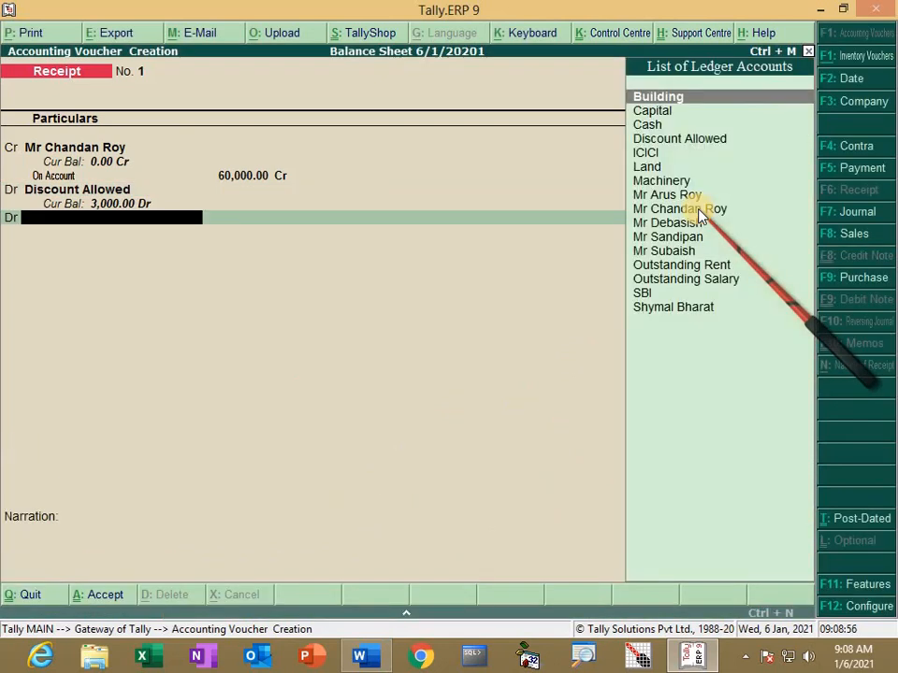
key(Down)
key(Down)
Step: Debit Cash 57,000 so the receipt balances at 60,000, leaving the narration blank
key(Return)
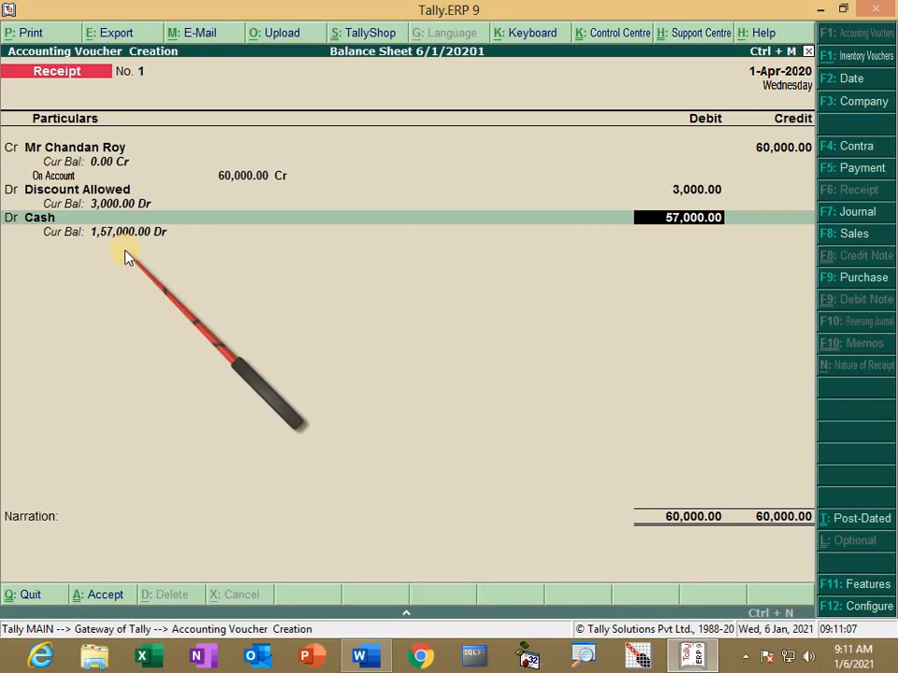
key(Return)
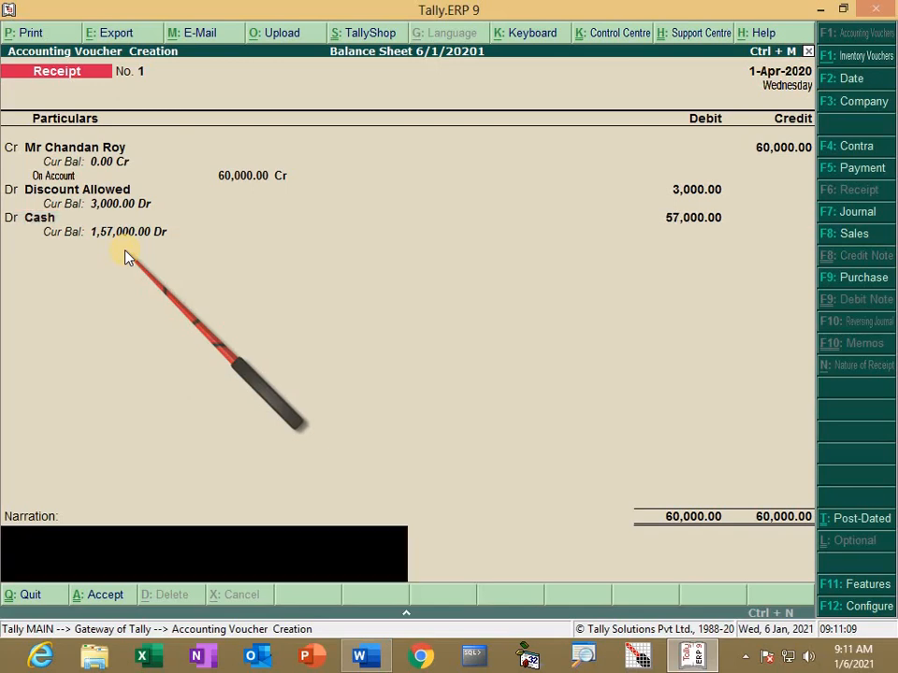
key(Return)
key(Return)
Step: In Word, find transaction 3: supplier 75,000 Dr, cash 70,000 Cr, Discount Received 5,000 Cr
key(alt+Tab)
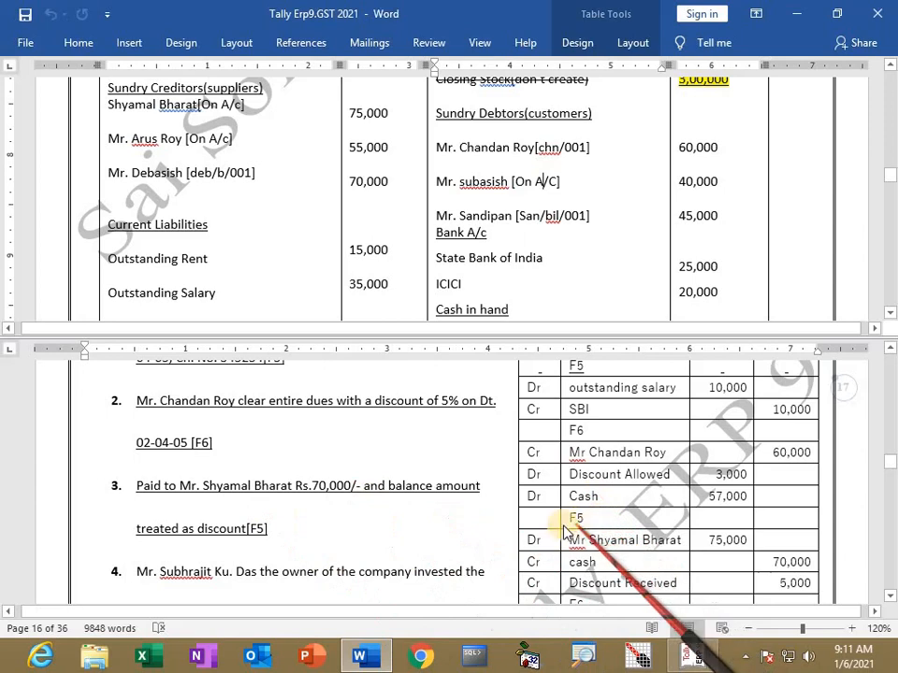
scroll(581, 529, down, 1)
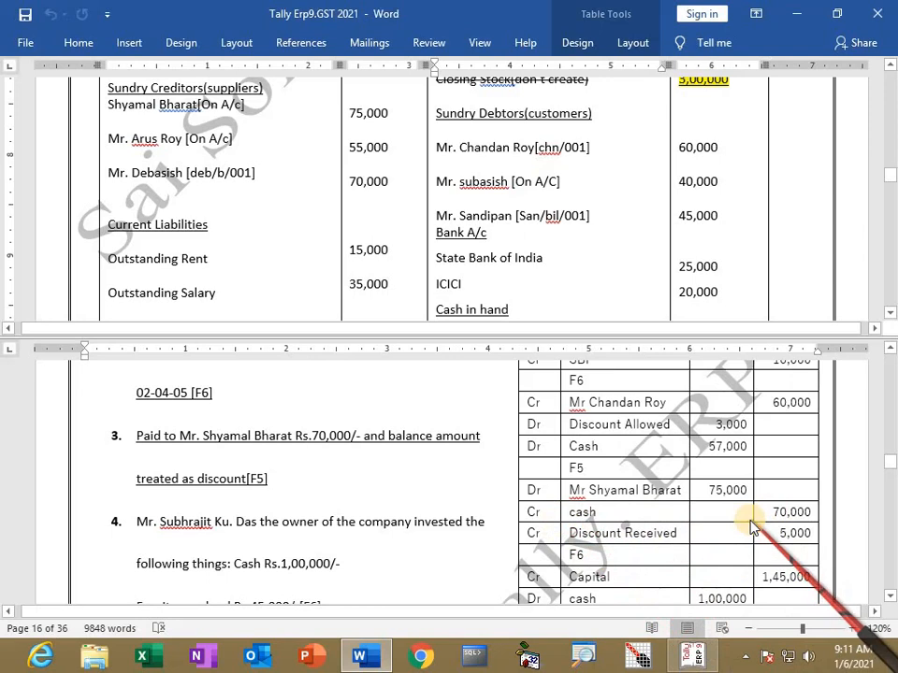
scroll(675, 493, up, 1)
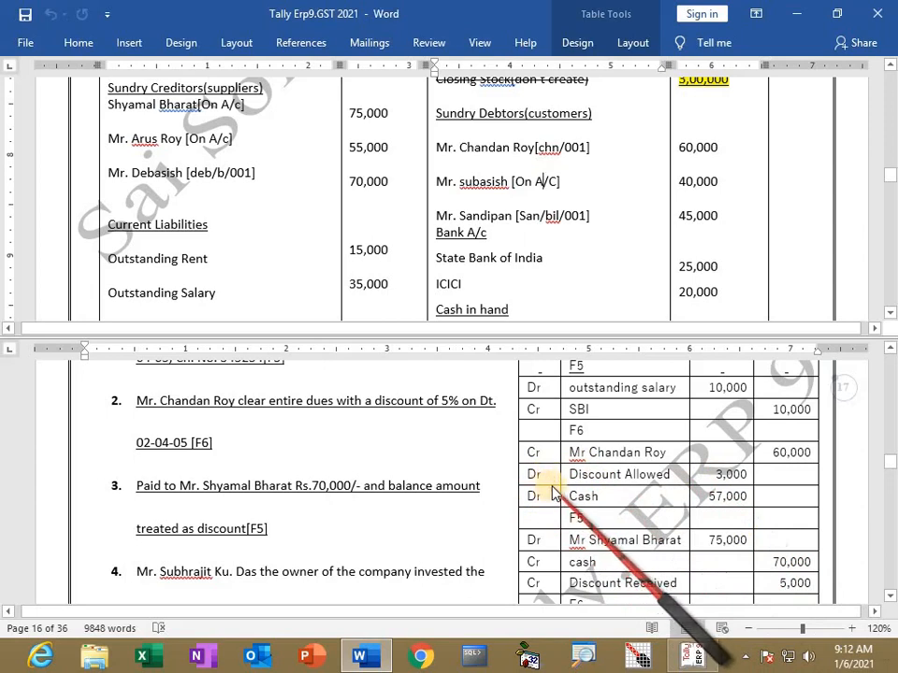
scroll(567, 552, down, 1)
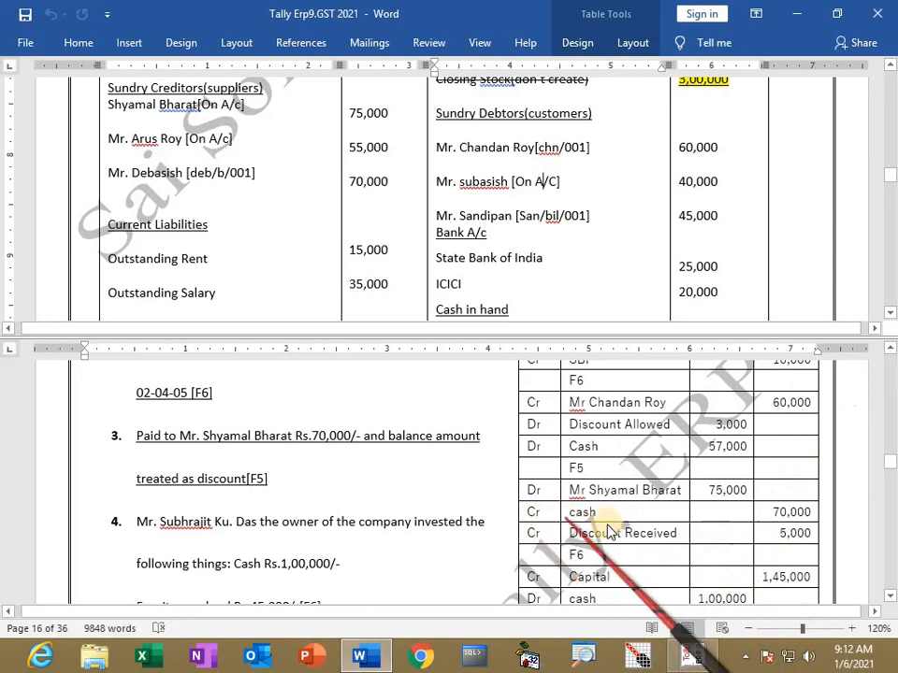
Step: Start a Payment voucher debiting the supplier's ledger 75,000
key(alt+Tab)
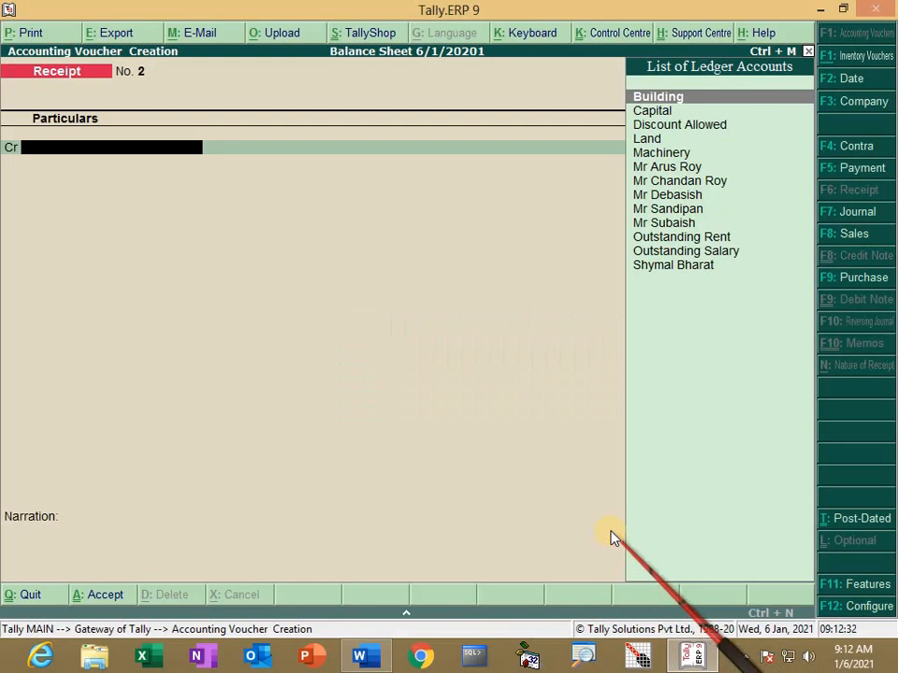
key(F5)
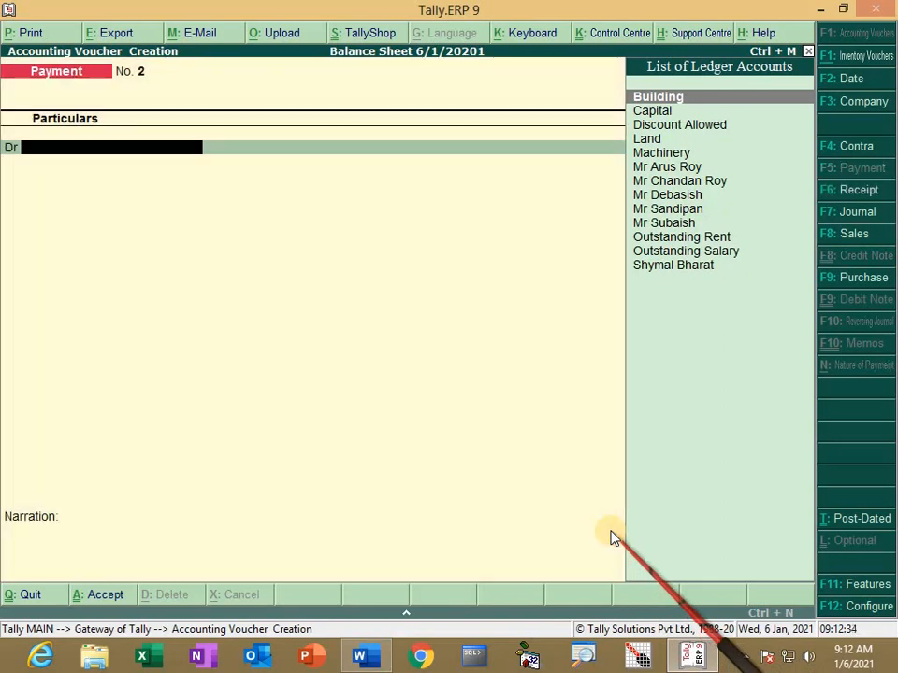
text(Mr)
key(BackSpace)
key(BackSpace)
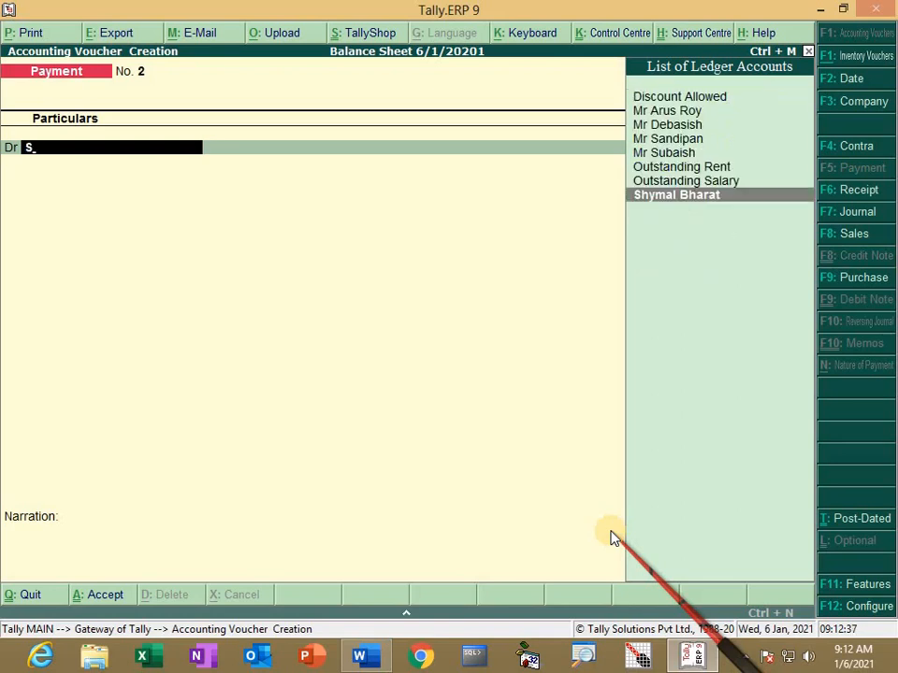
key(Return)
text(75000)
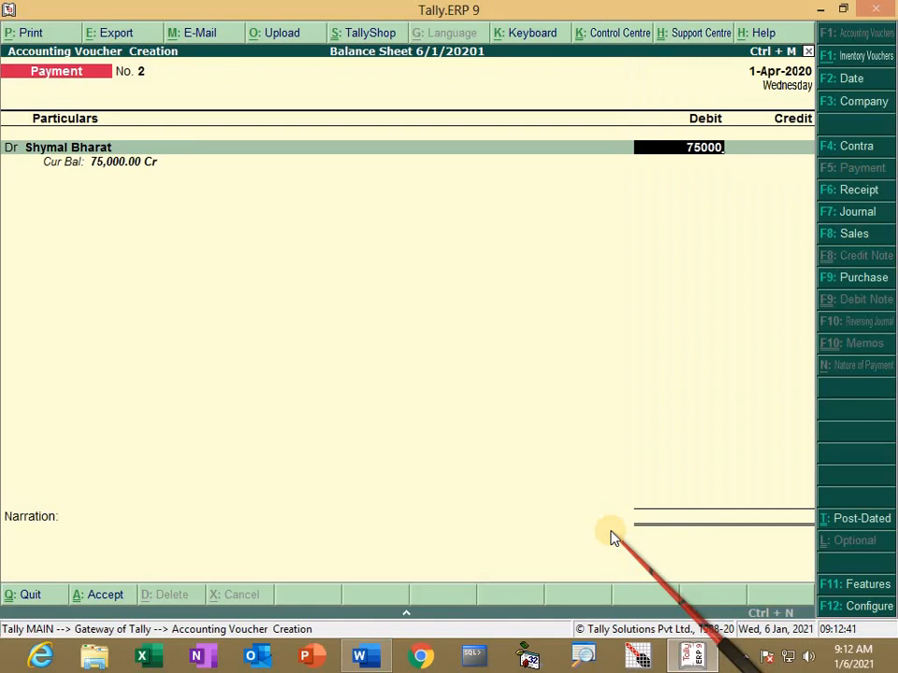
key(Return)
Step: Settle the 75,000 On Account, credit Cash 70,000, and begin a new 'Discount Received' ledger
key(Return)
key(Return)
key(Return)
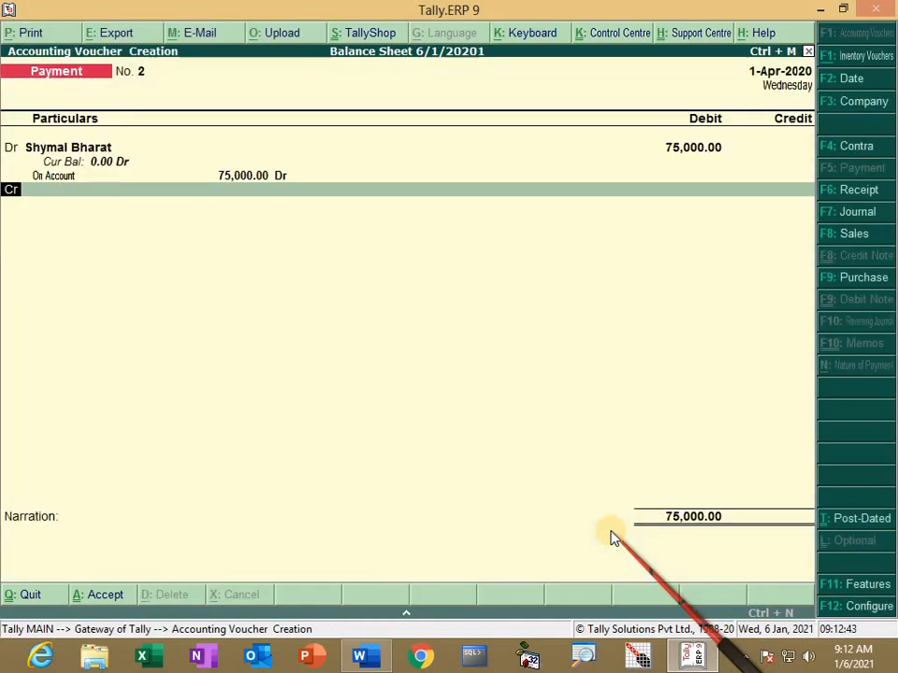
key(Down)
key(Down)
key(Return)
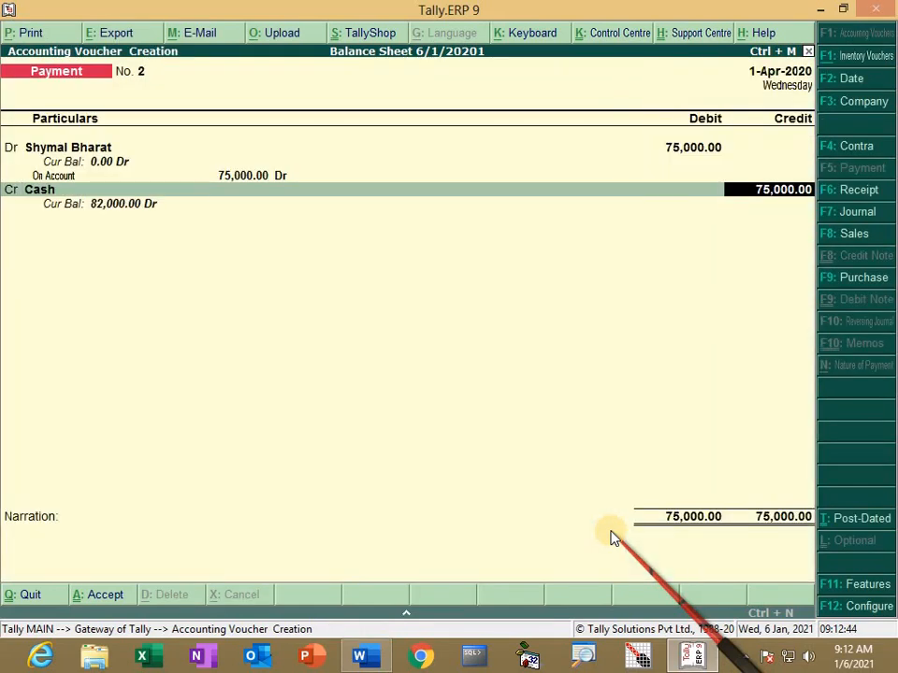
text(70000)
key(Return)
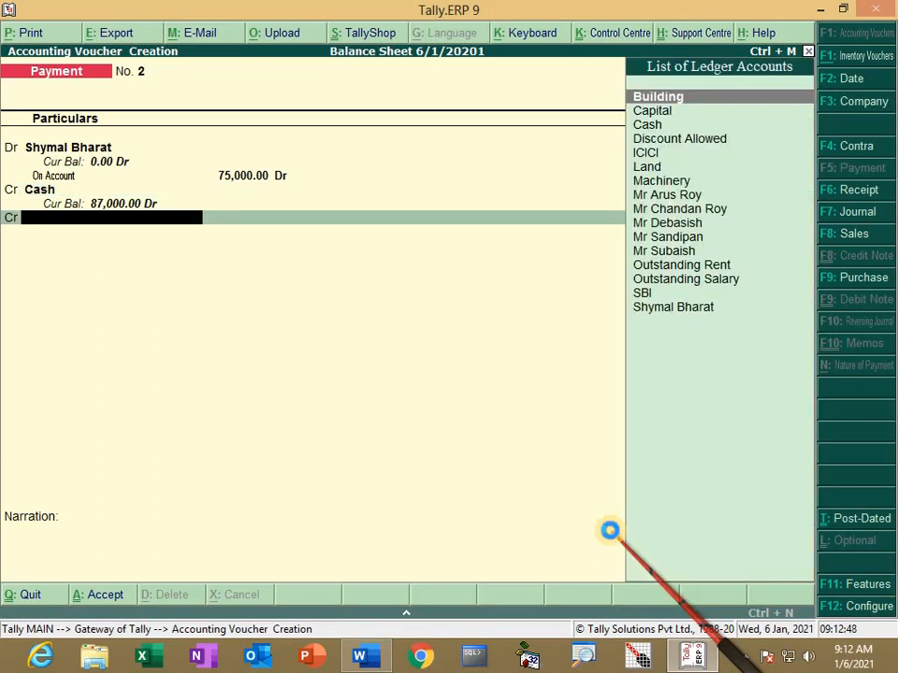
key(alt+c)
text(Discount Re)
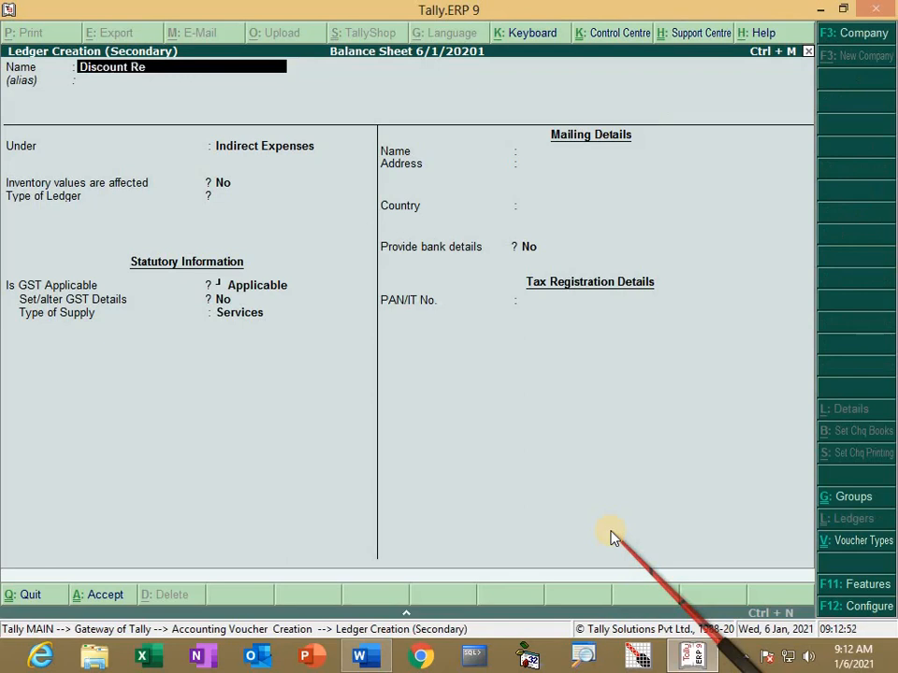
text(ceived)
Step: Place the new Discount Received ledger under Indirect Incomes and save it
key(Return)
key(Return)
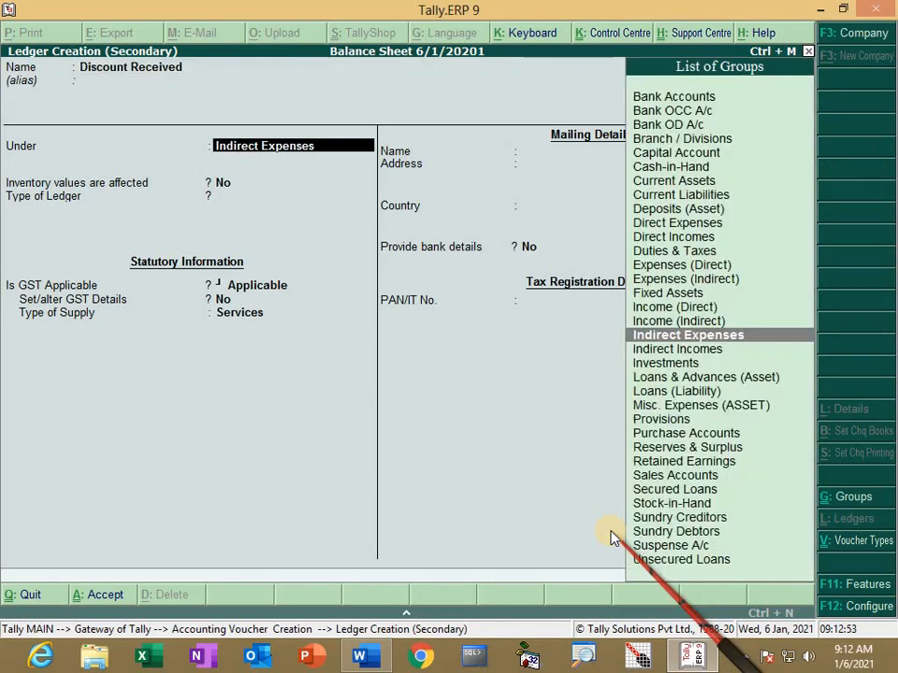
text(I)
key(Down)
key(Down)
key(Down)
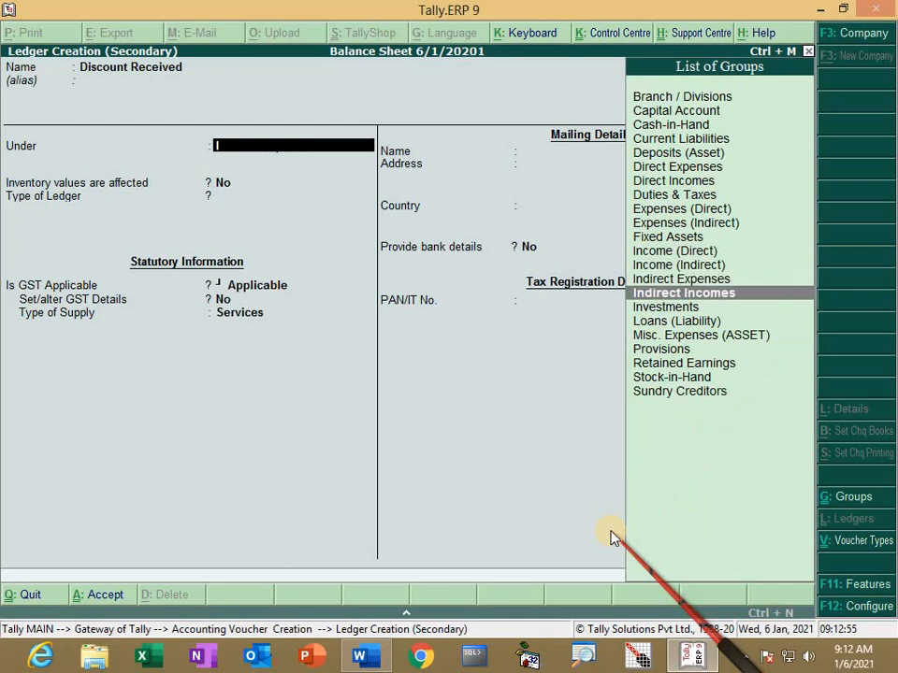
key(Return)
key(Return)
key(Return)
key(Return)
key(Return)
key(Return)
key(Return)
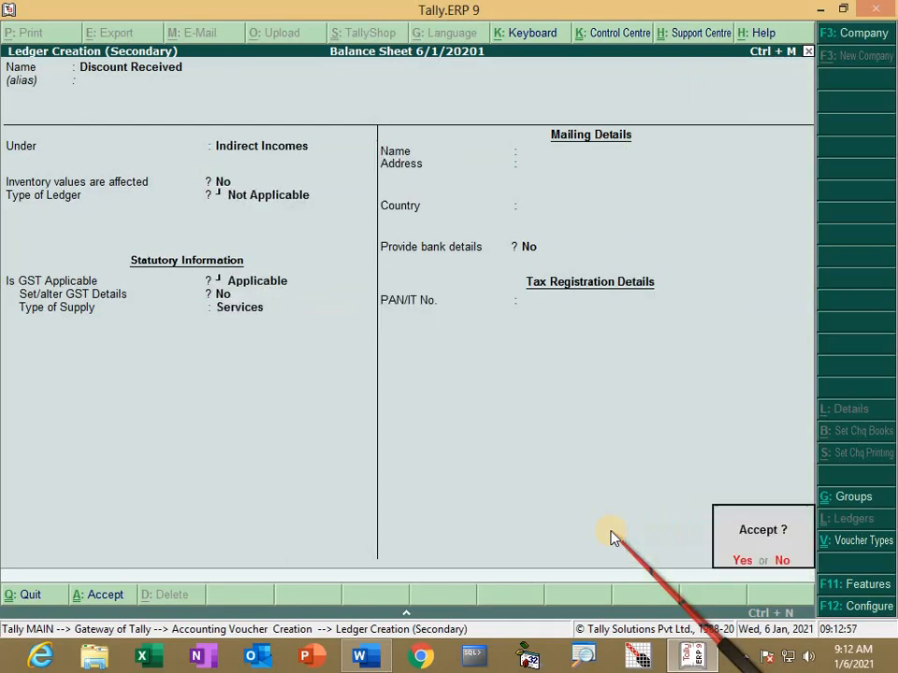
key(Return)
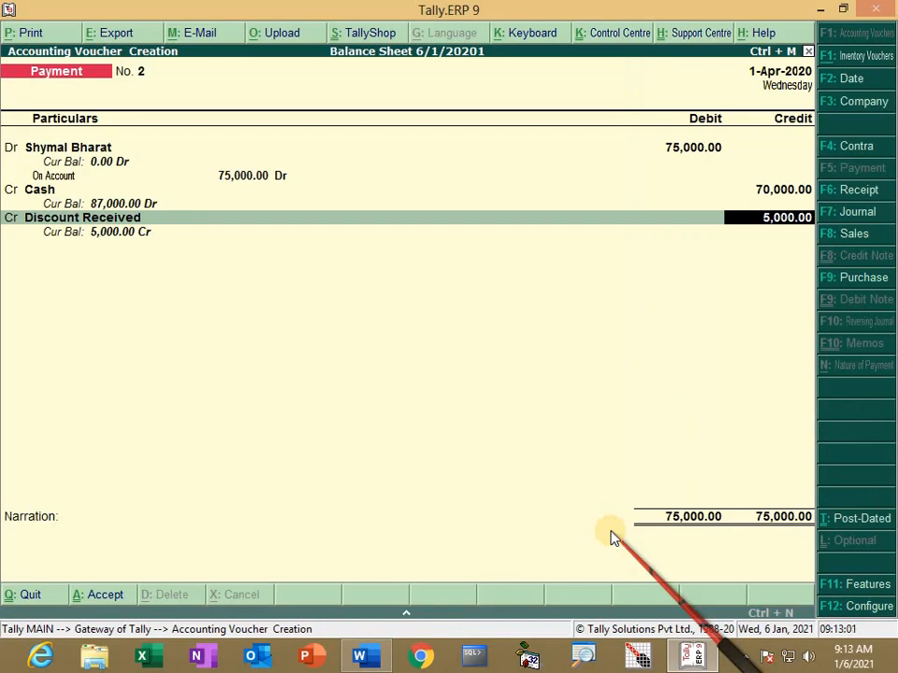
Step: Credit Discount Received 5,000 to balance the payment at 75,000, then switch to Word
key(Return)
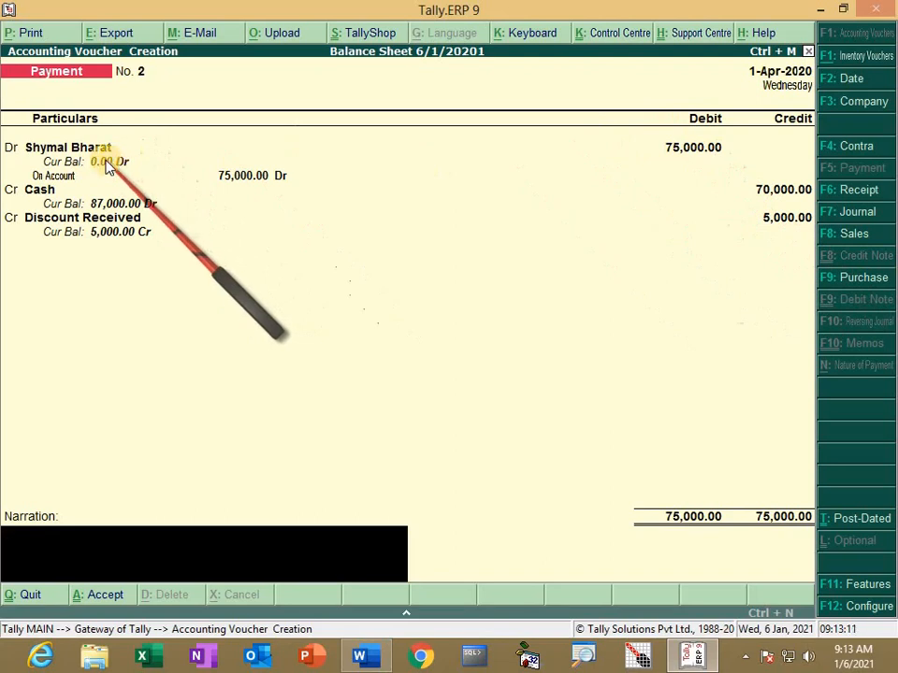
key(Return)
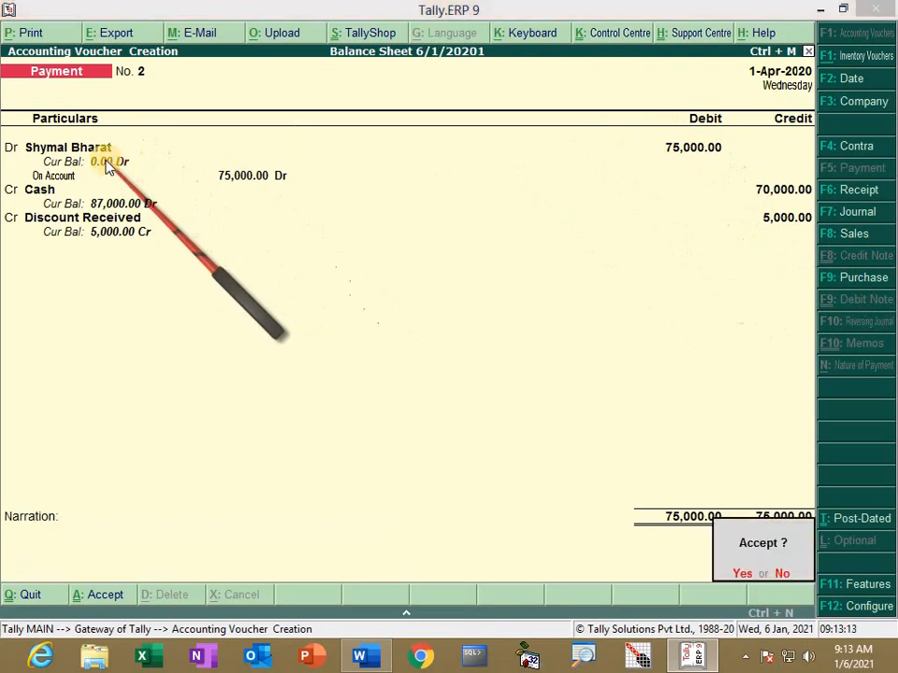
key(alt+Tab)
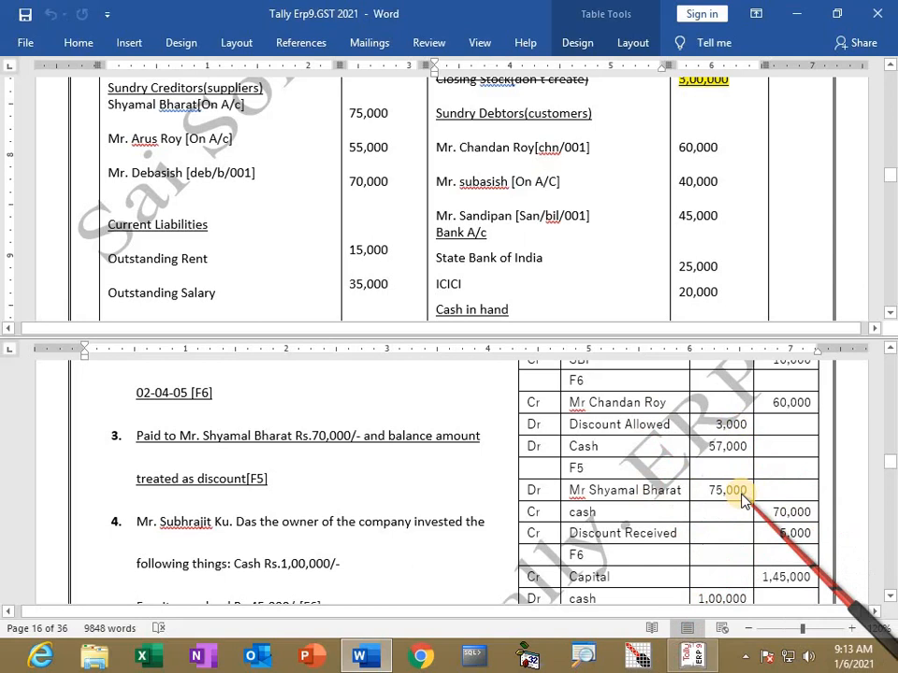
Step: Save Payment voucher No. 2, review the next exercise in Word, then switch Tally to a Receipt voucher
key(alt+Tab)
key(Return)
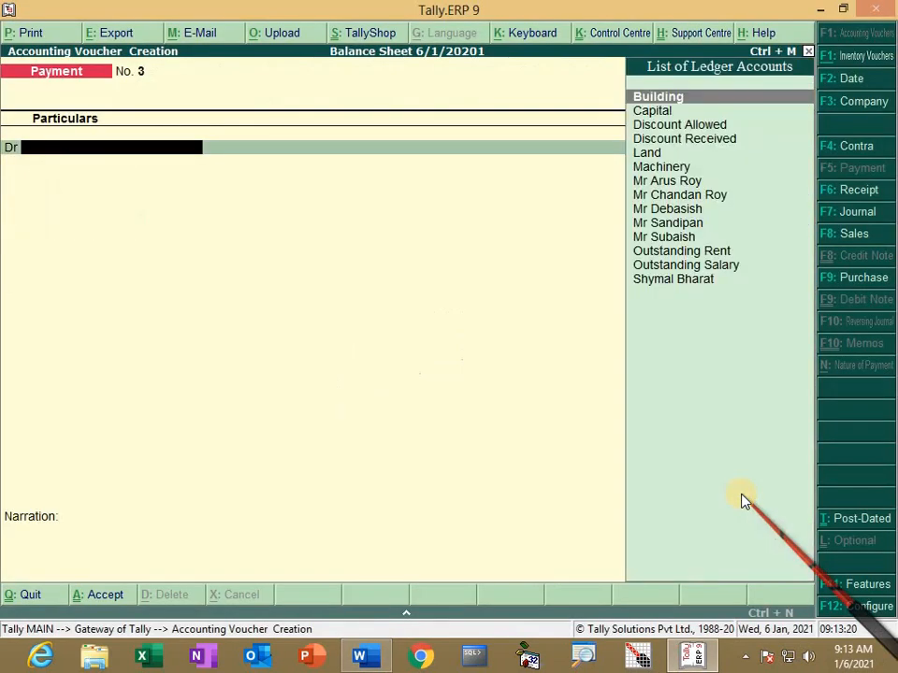
key(alt+Tab)
scroll(180, 498, down, 1)
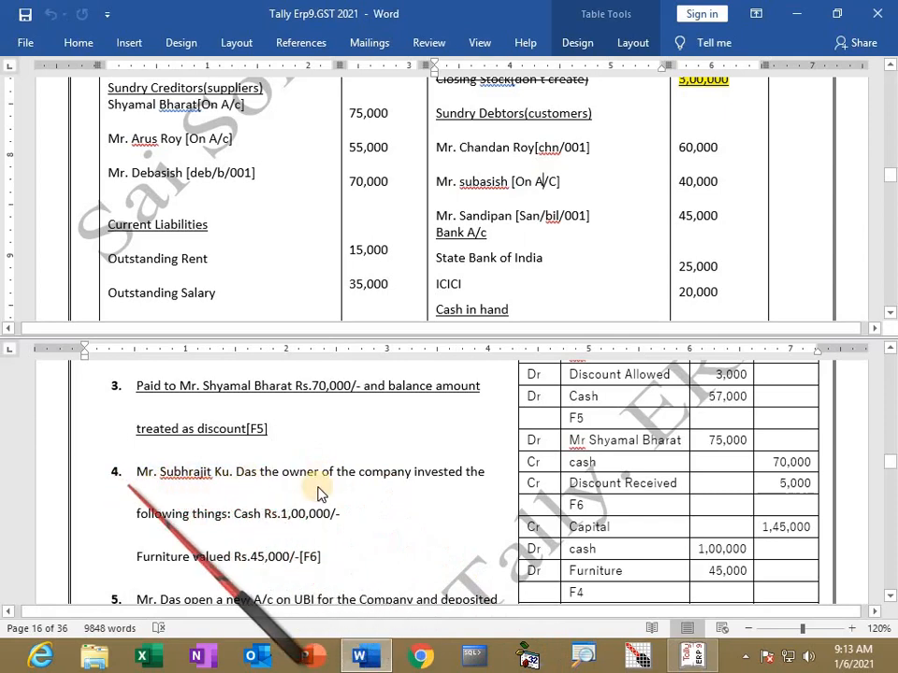
key(alt+Tab)
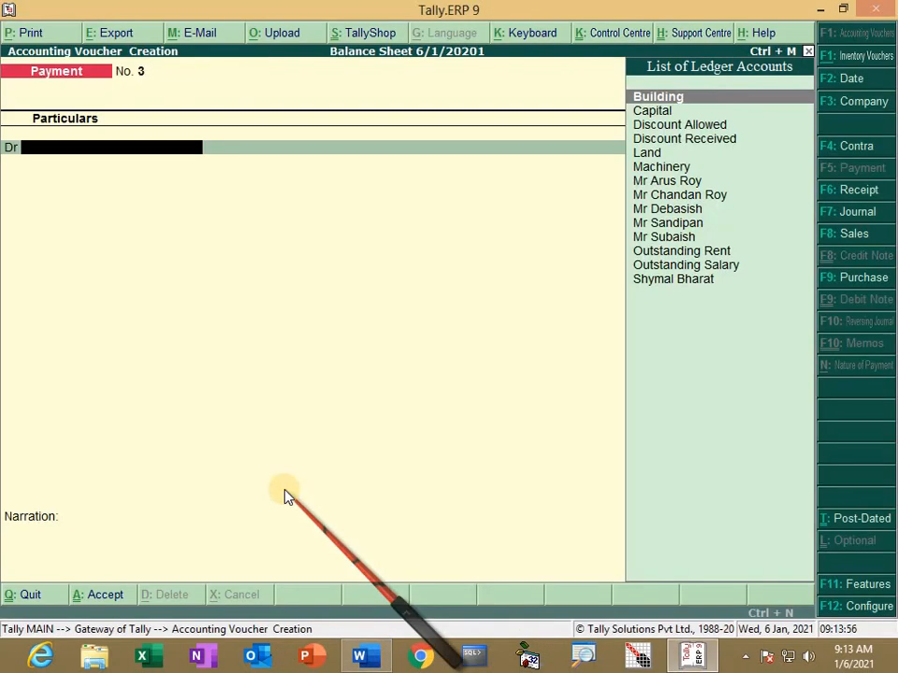
key(F6)
Step: Credit Capital 1,45,000 and debit Cash 1,00,000 on the receipt
text(C)
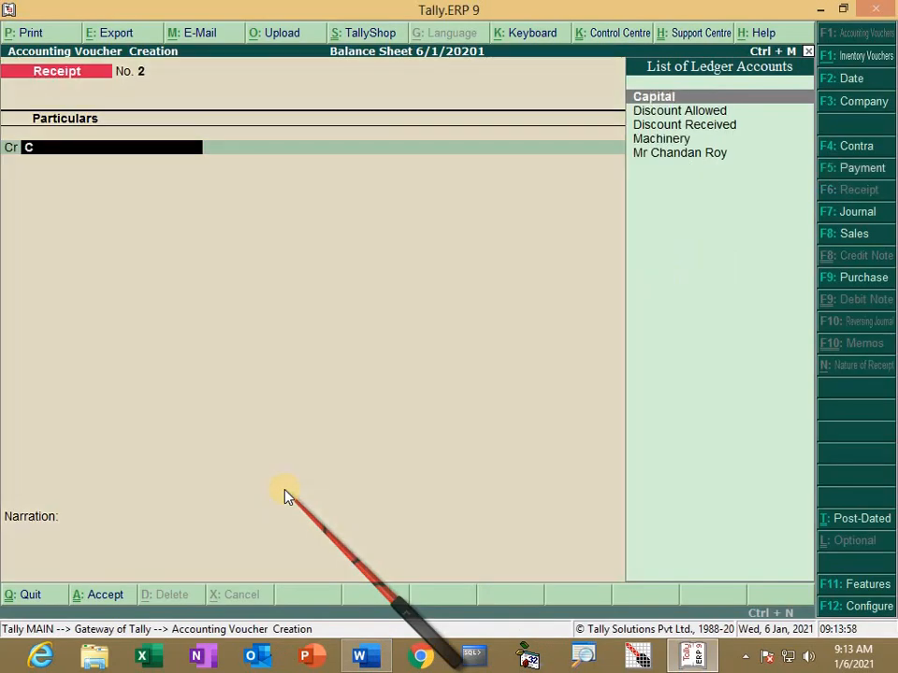
key(Return)
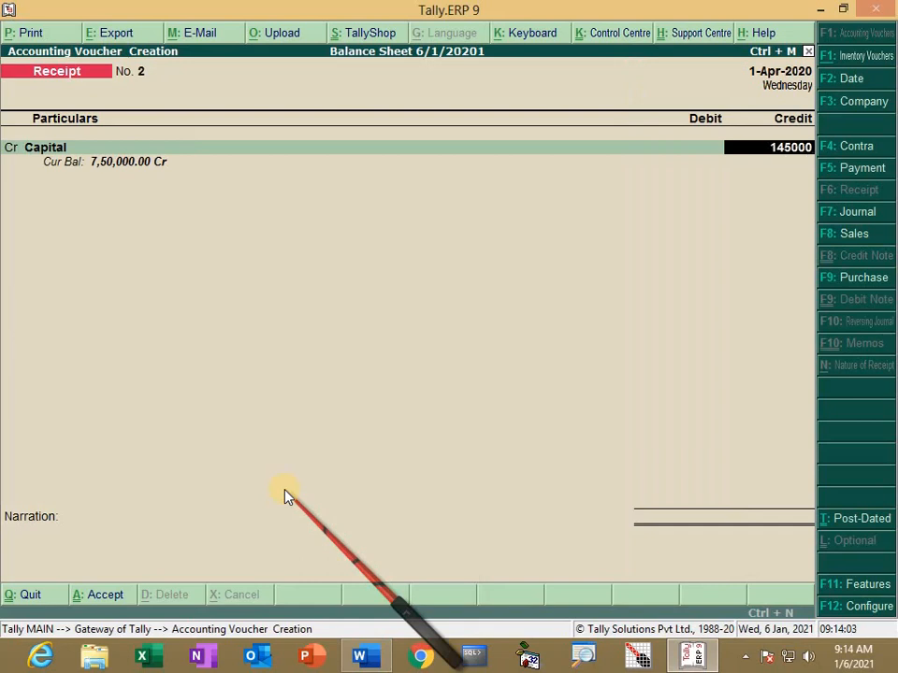
key(Return)
key(Down)
key(Down)
key(Return)
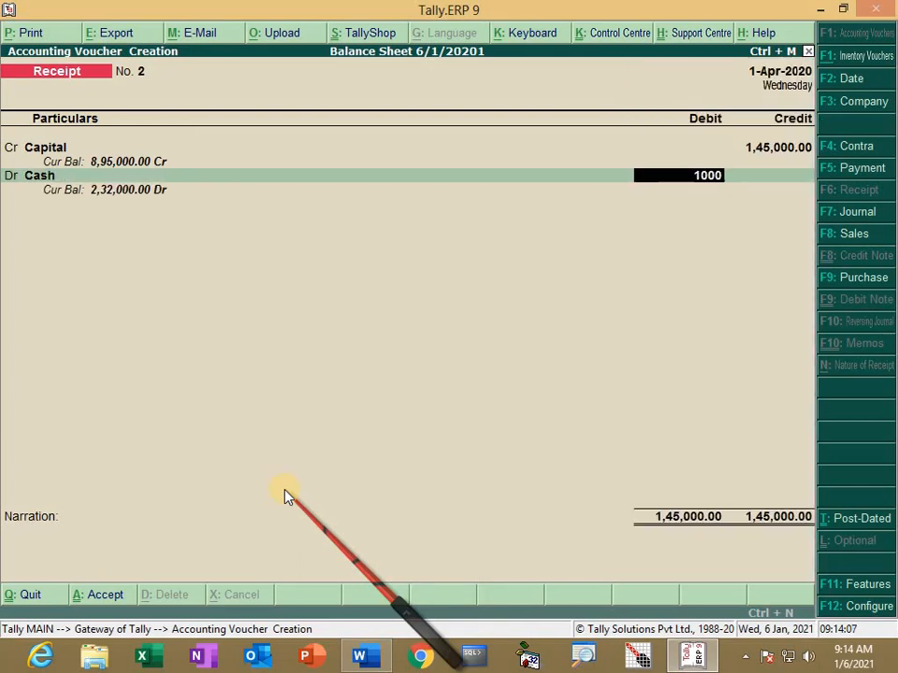
text(100000)
key(Return)
Step: Create a Furniture ledger under Fixed Assets, debit it 45,000, and save the receipt
key(Down)
key(Down)
key(Down)
key(Down)
key(Down)
key(Down)
key(Down)
key(Down)
key(Down)
key(Down)
key(Down)
key(Down)
key(Down)
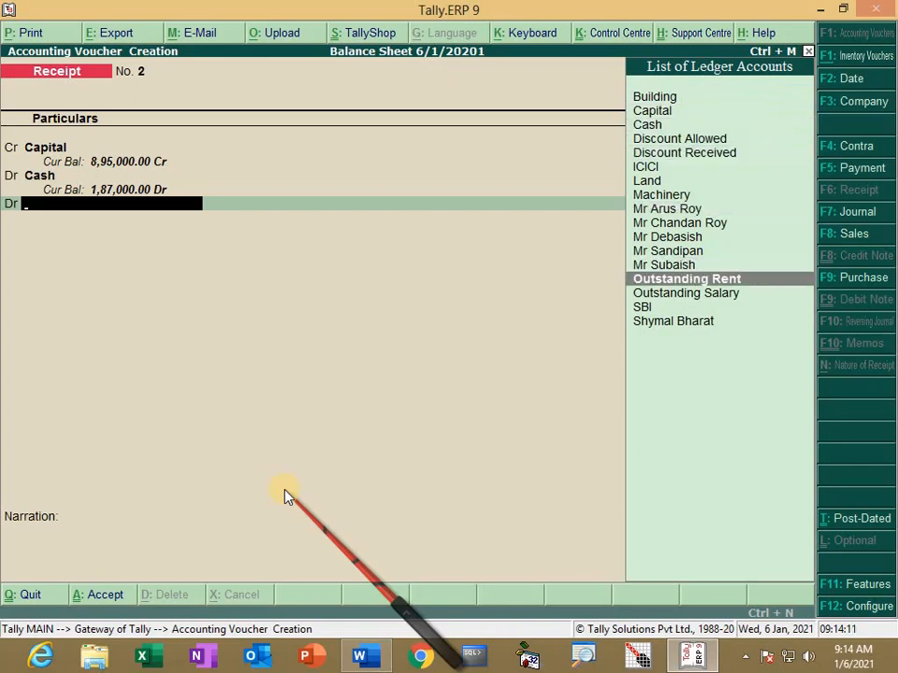
key(alt+c)
text(Fu)
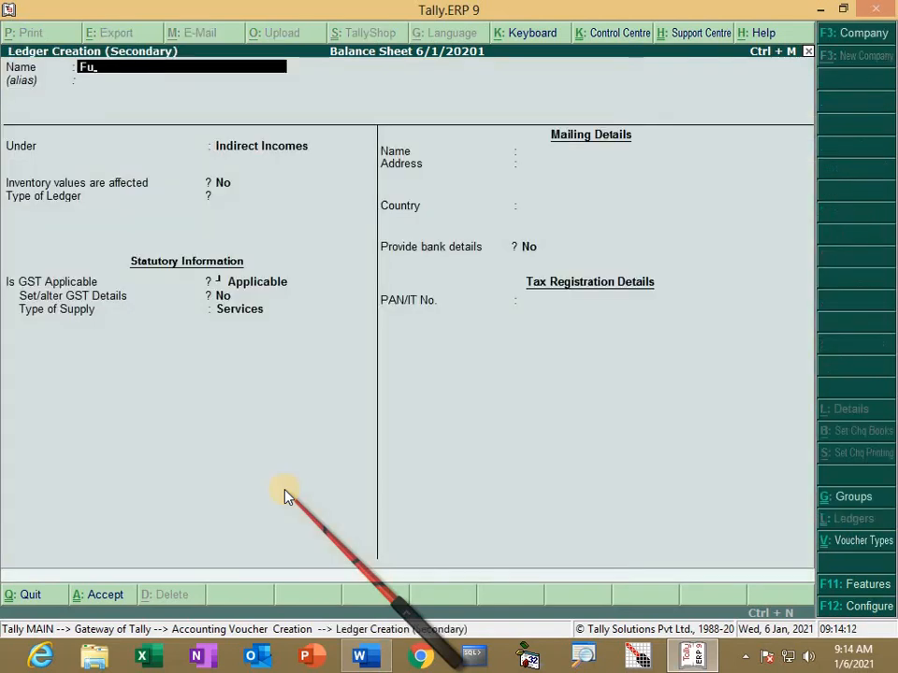
text(rniture)
key(Return)
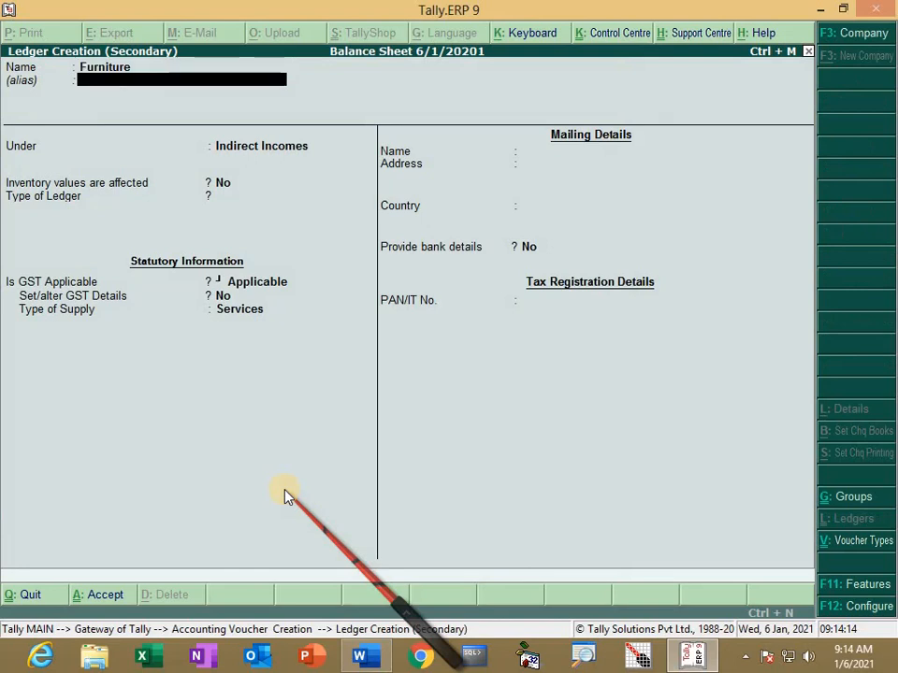
key(Return)
text(F)
key(Return)
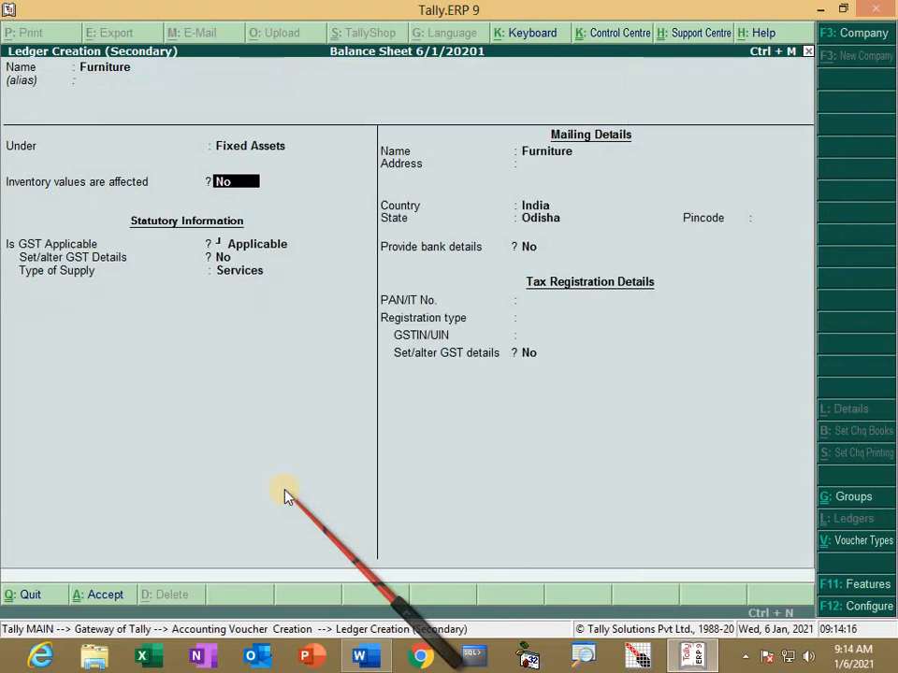
key(ctrl+a)
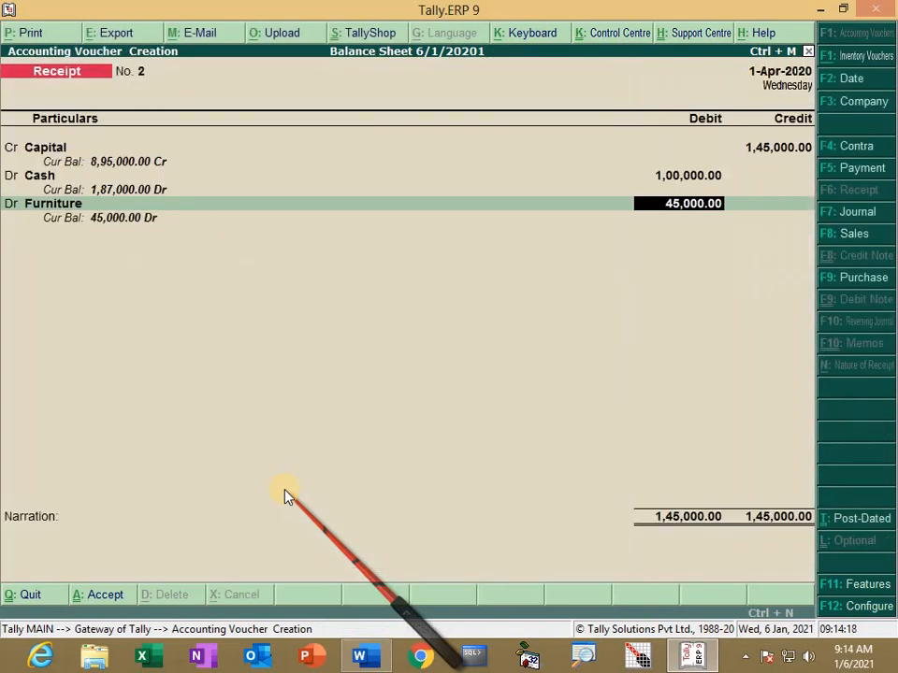
key(Return)
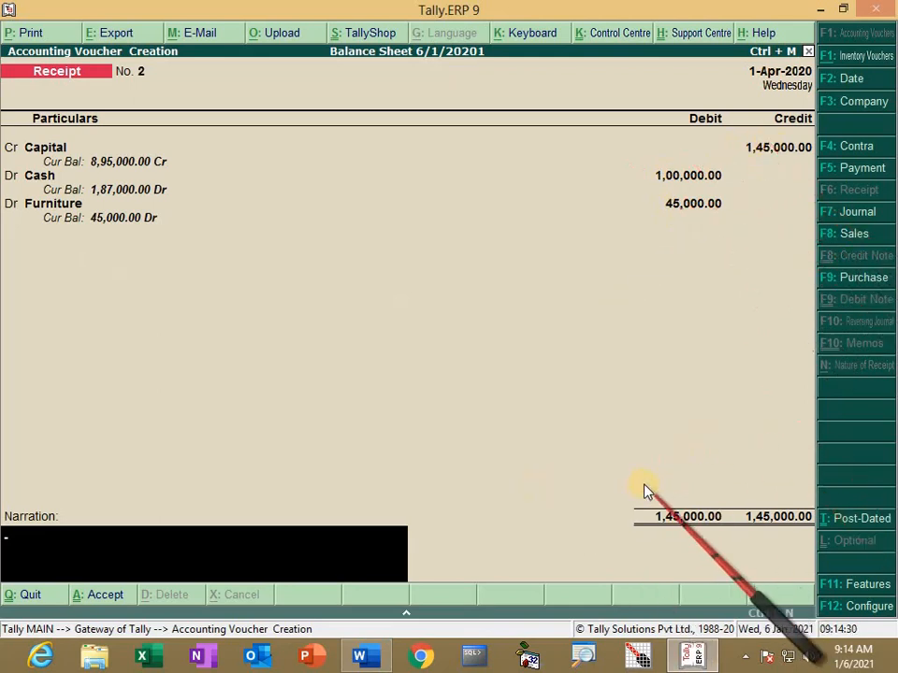
key(Return)
Step: Confirm the receipt save, then read transaction 5 in Word: 20,000 deposited into a new UBI account
key(y)
key(alt+Tab)
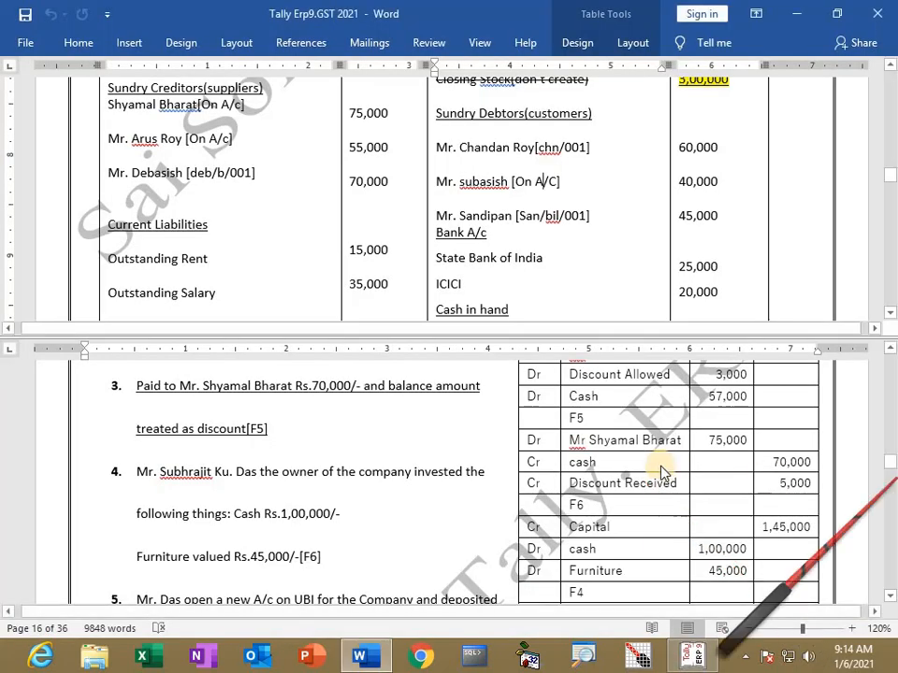
scroll(645, 505, down, 1)
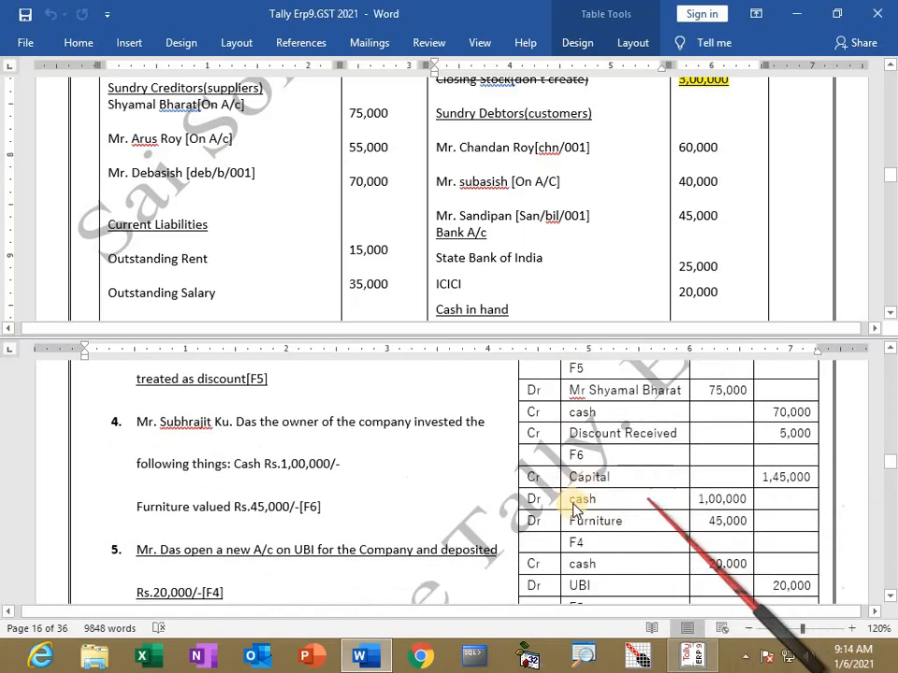
scroll(351, 475, down, 1)
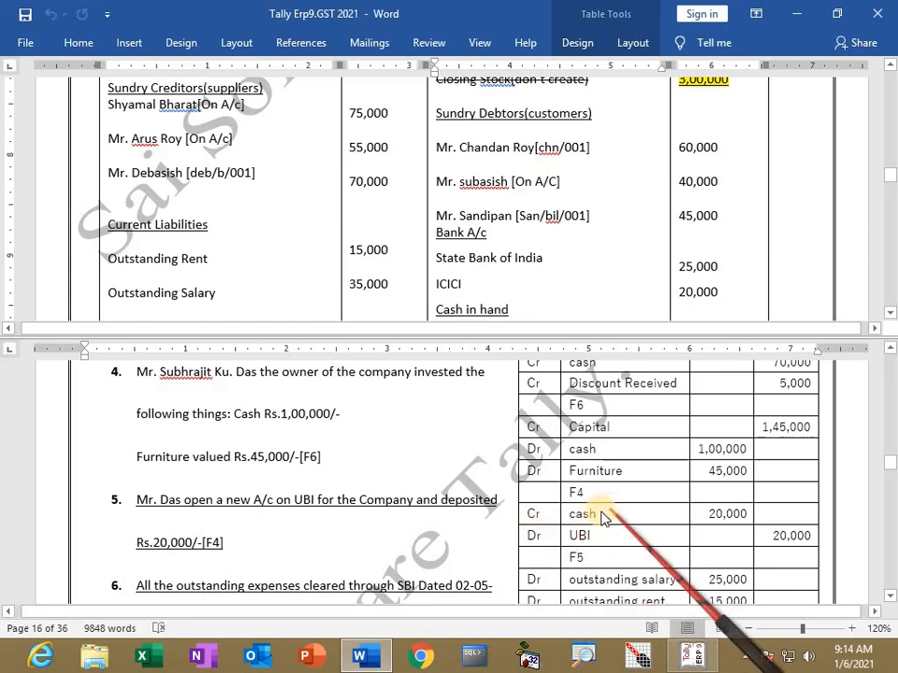
key(alt+Tab)
Step: Start a Contra voucher crediting Cash 20,000
key(F4)
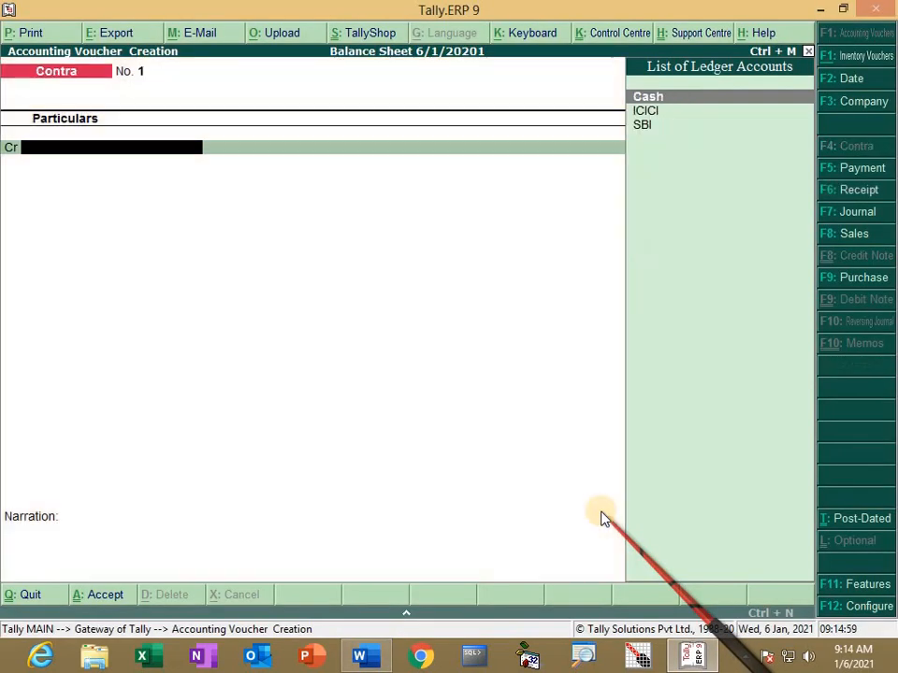
key(Return)
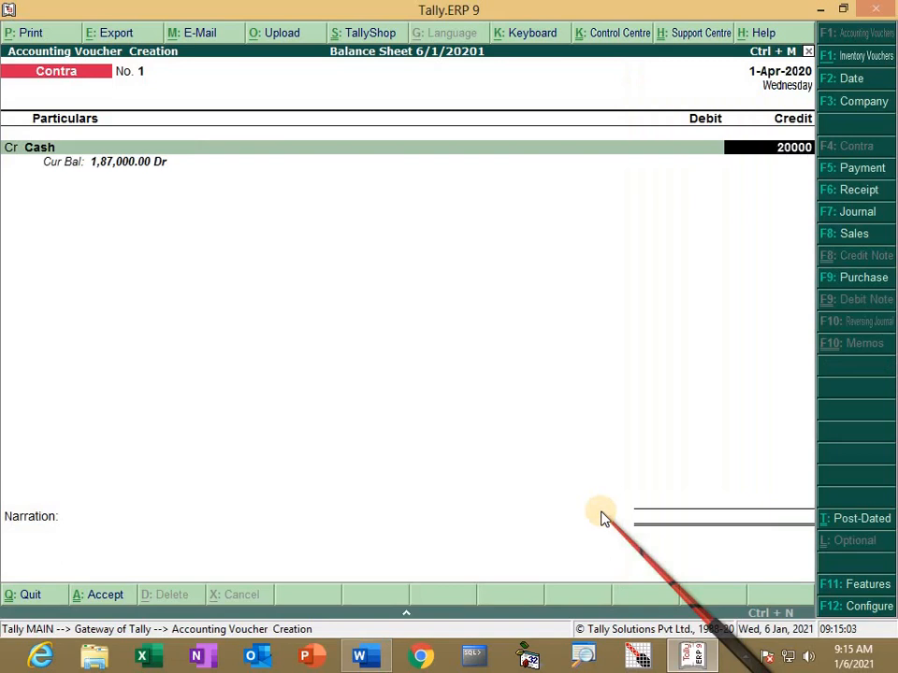
text(20000)
key(Return)
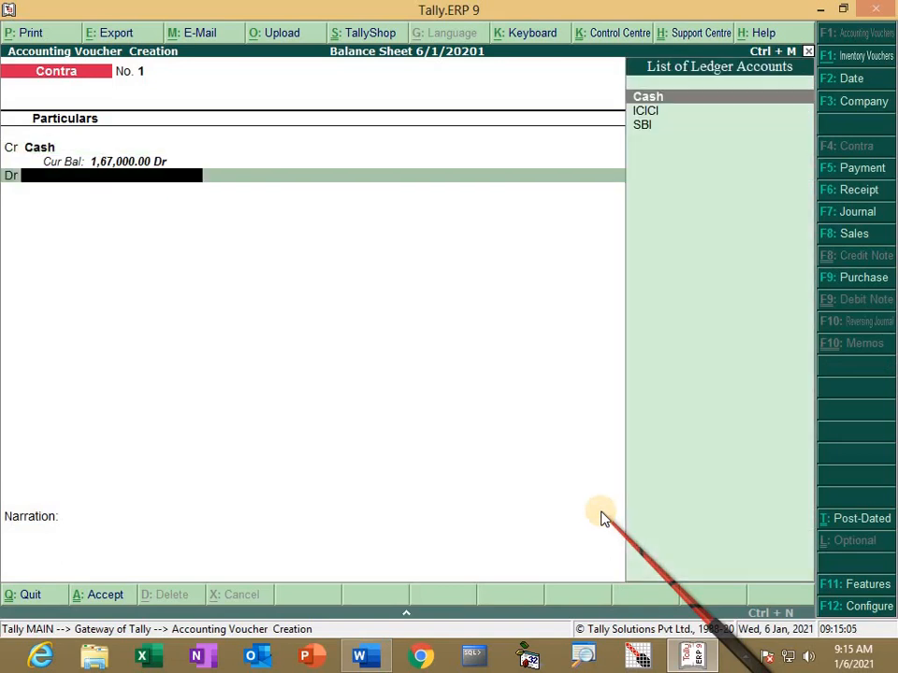
Step: Create a UBI ledger under Bank Accounts
key(alt+c)
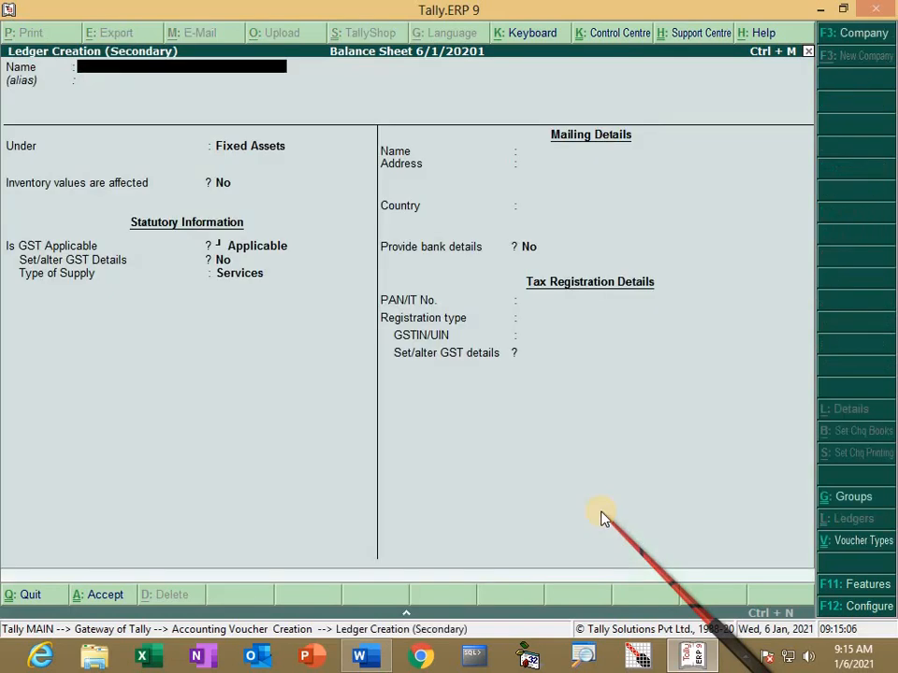
text(UBI)
key(Return)
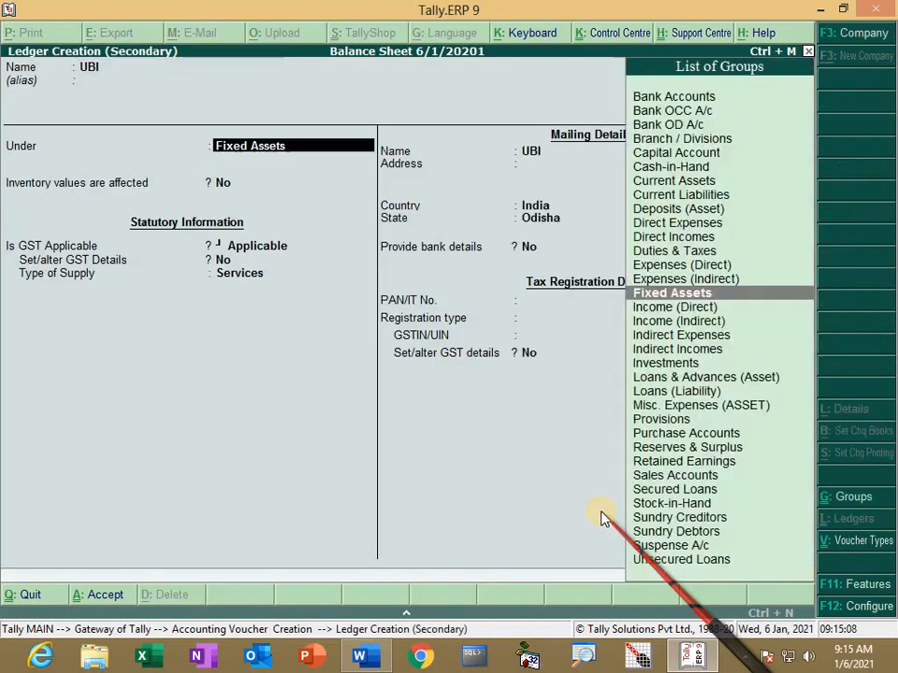
text(B)
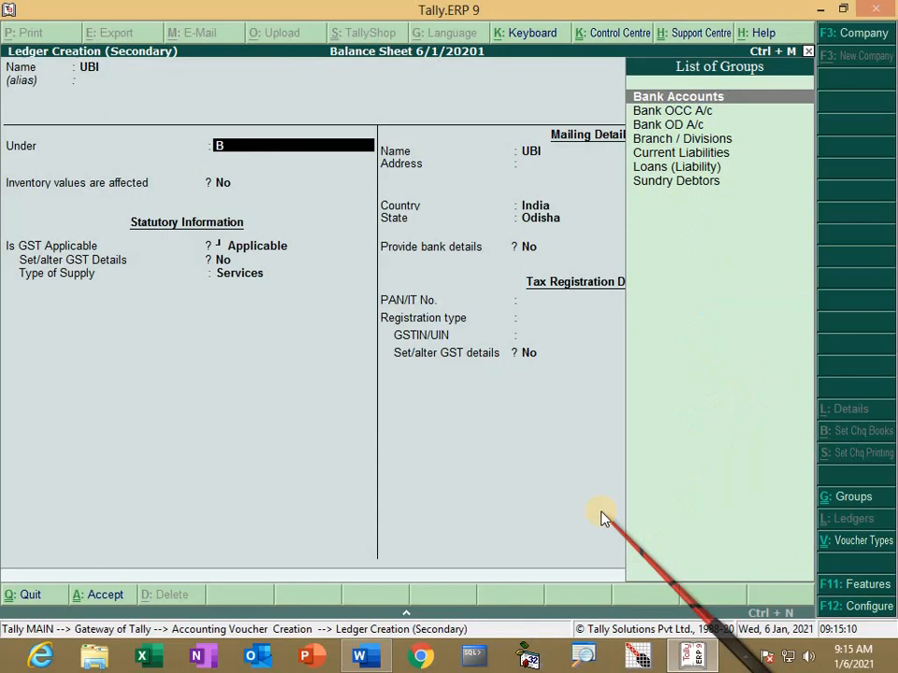
key(Return)
key(ctrl+a)
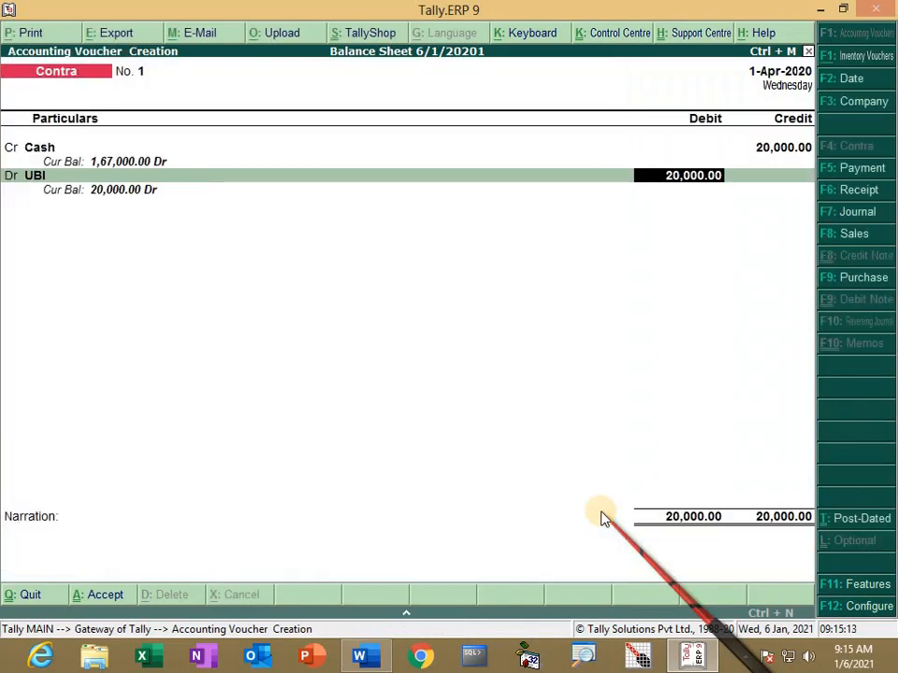
Step: Debit UBI 20,000 as ten 2000 notes, save the contra voucher, and return to Word
key(Return)
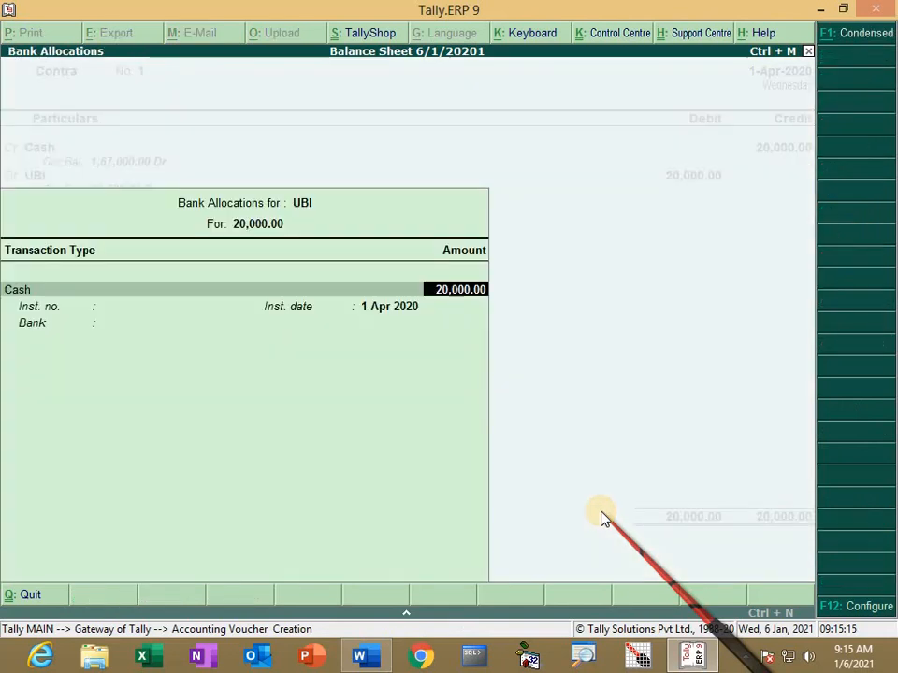
key(Return)
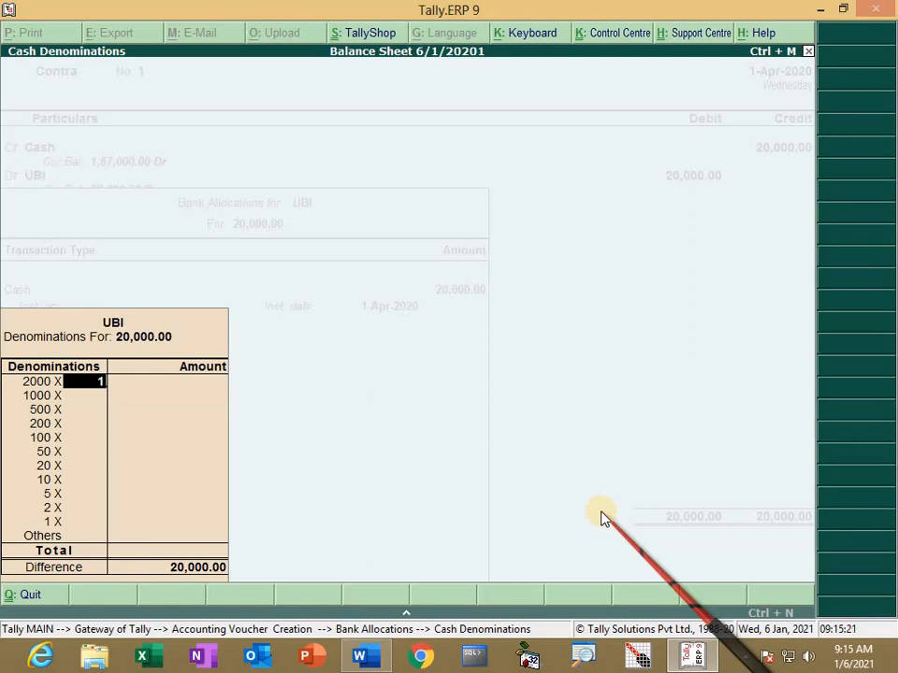
key(Return)
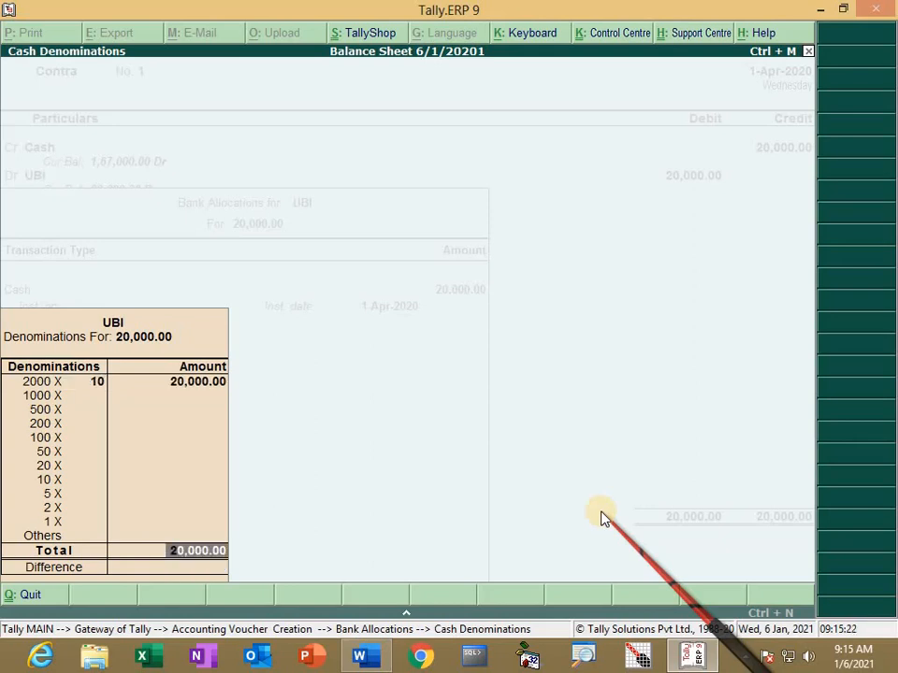
key(Return)
key(Return)
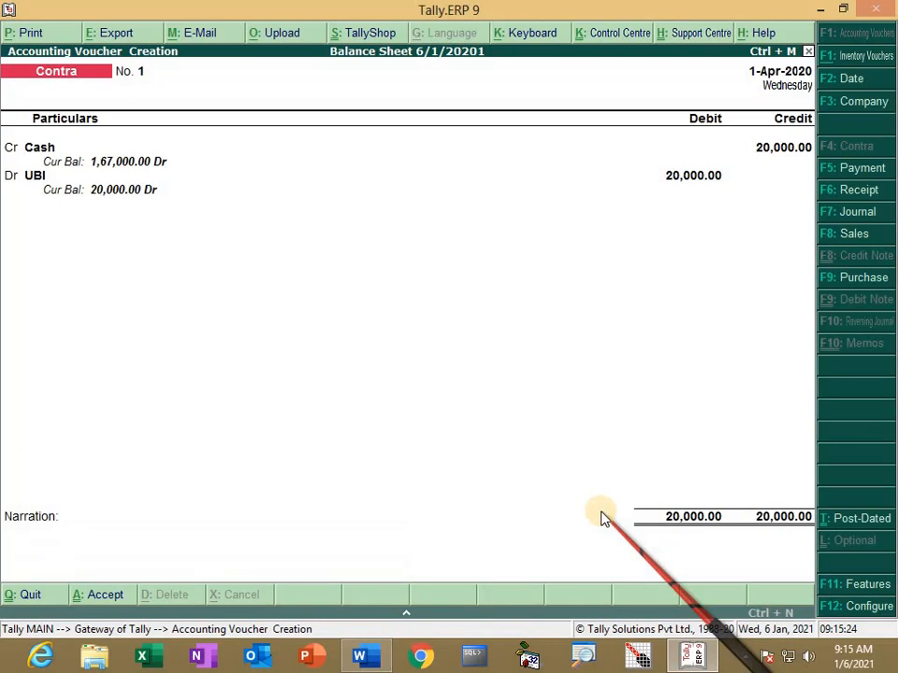
key(Return)
key(Return)
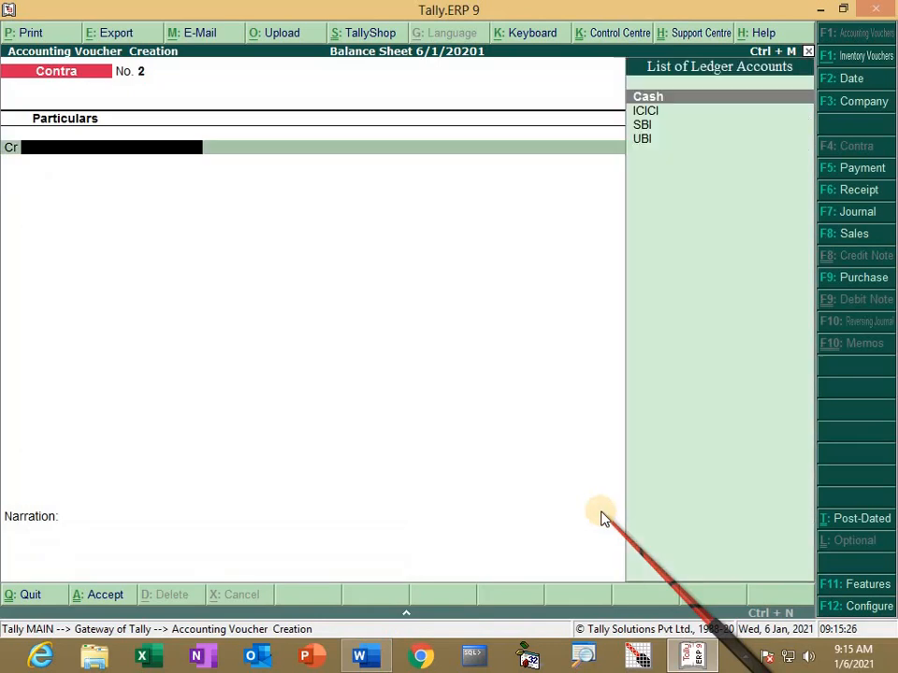
key(alt+Tab)
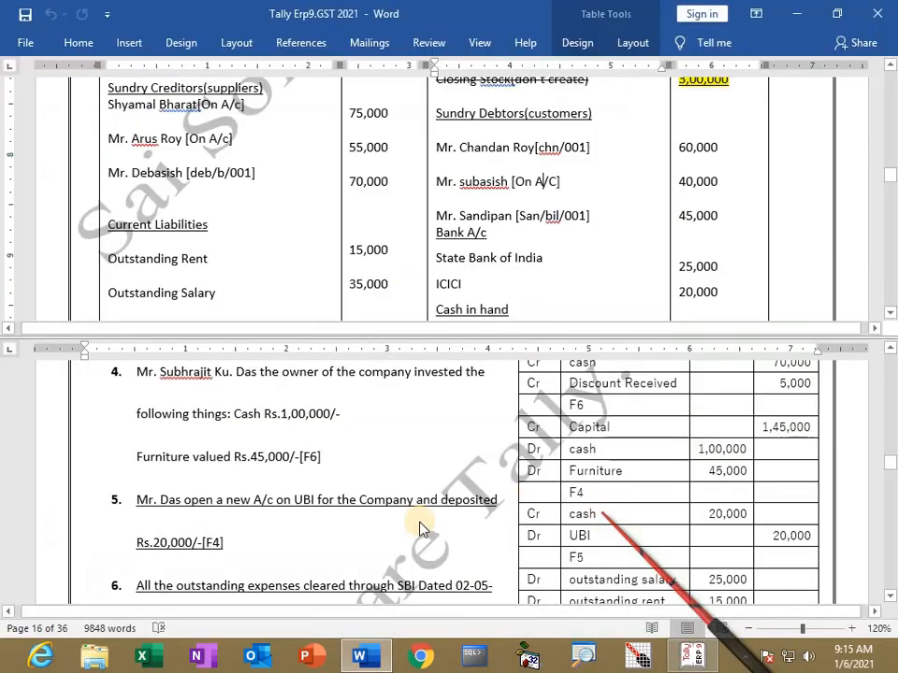
Step: Scroll the Word exercise to items 6 and 7, outstanding expenses cleared through SBI, then return to Tally
scroll(253, 531, down, 1)
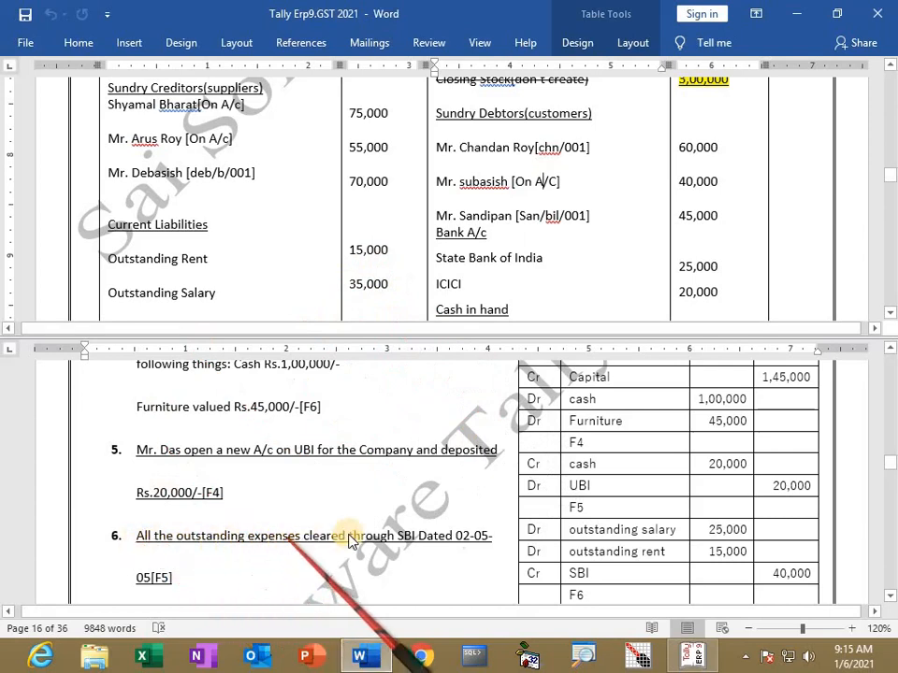
scroll(677, 537, down, 1)
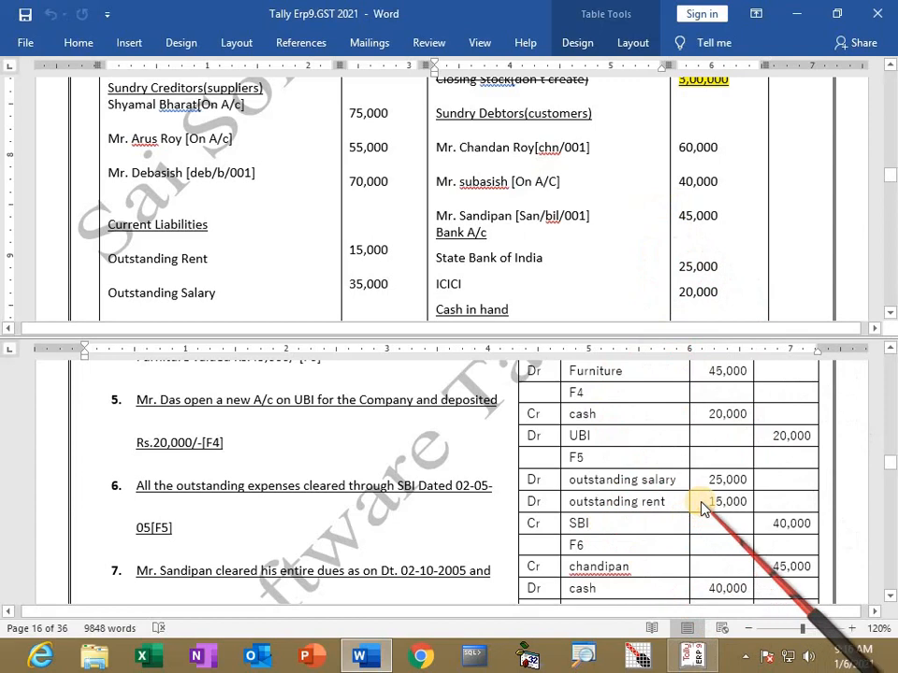
key(alt+Tab)
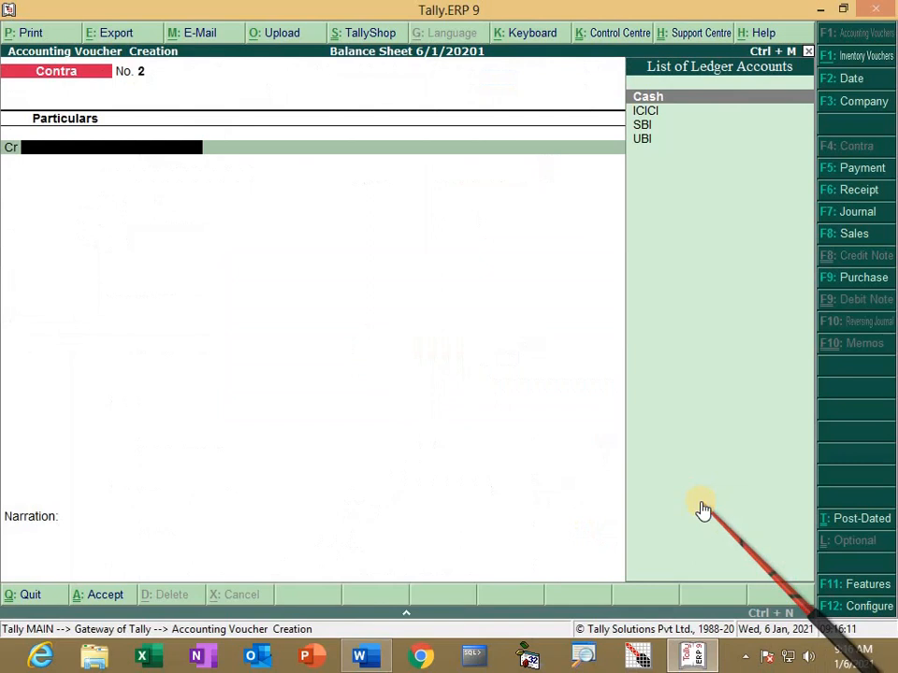
Step: Start a Payment voucher debiting Outstanding Rent 15,000 and Outstanding Salary 25,000
key(F5)
text(O)
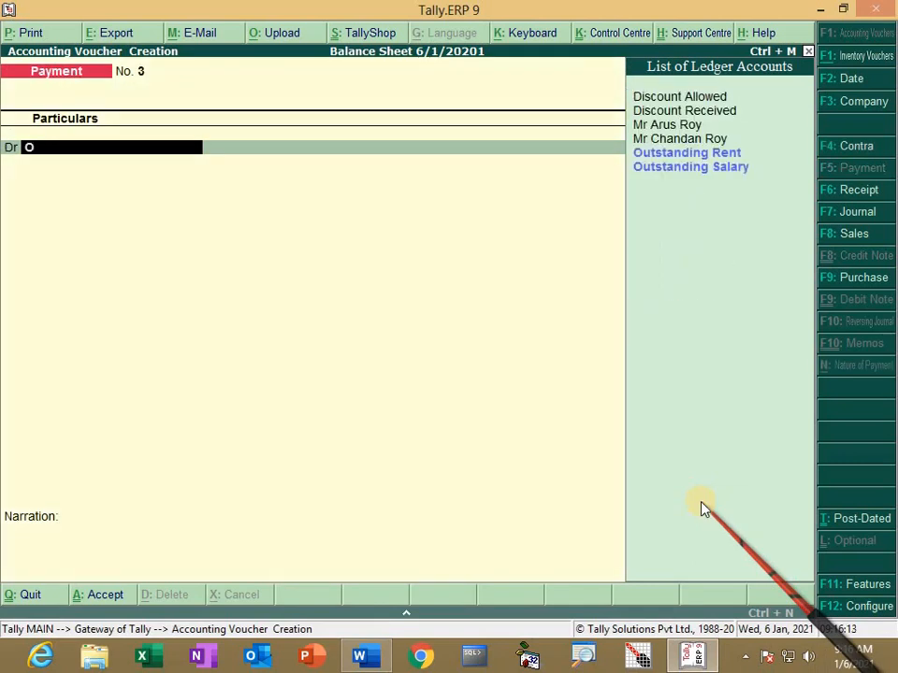
key(Return)
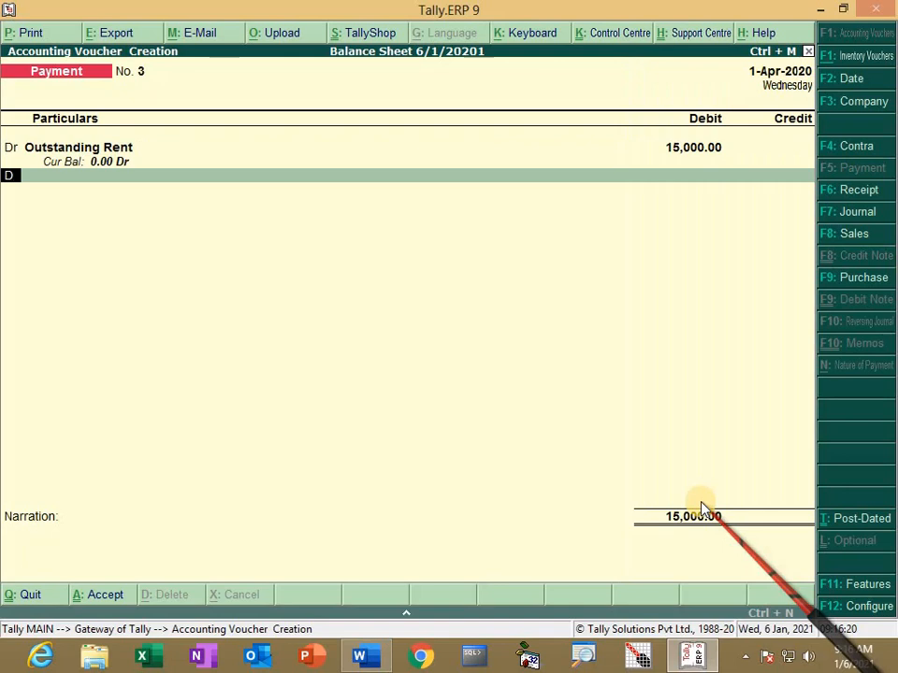
key(Return)
text(O)
key(Down)
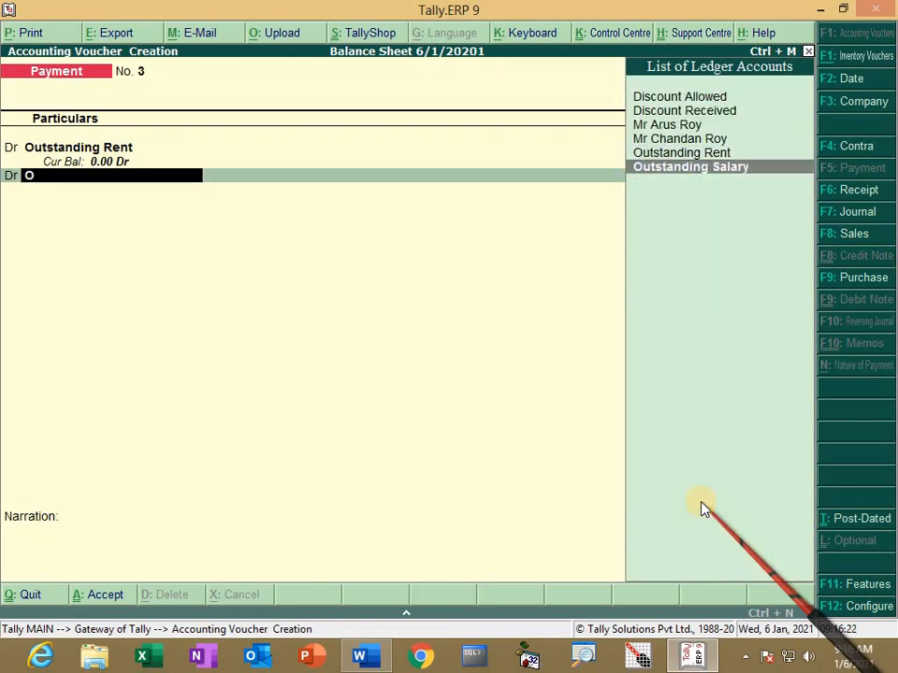
key(Return)
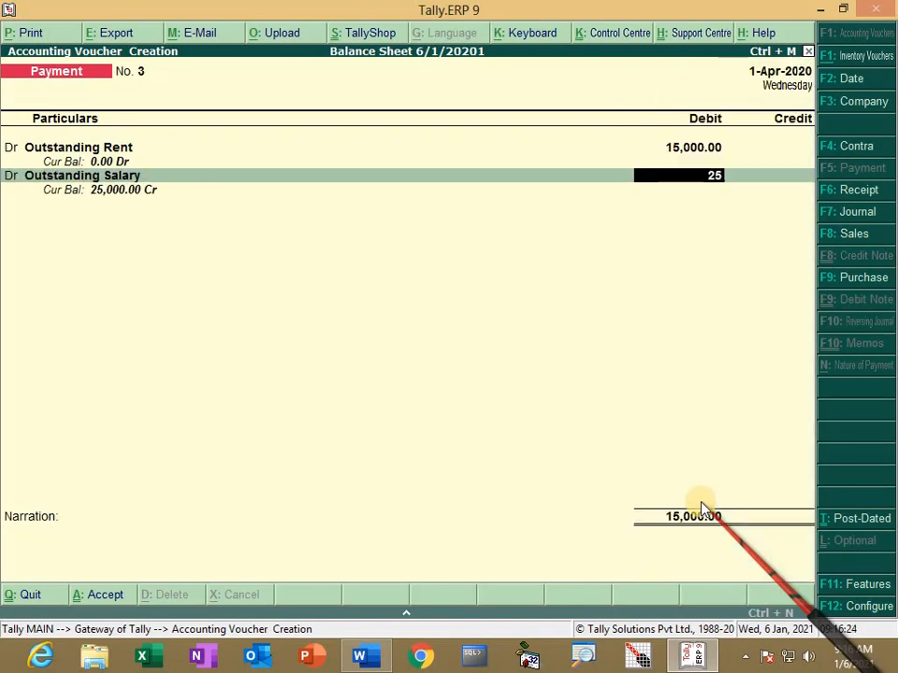
text(25000)
key(Return)
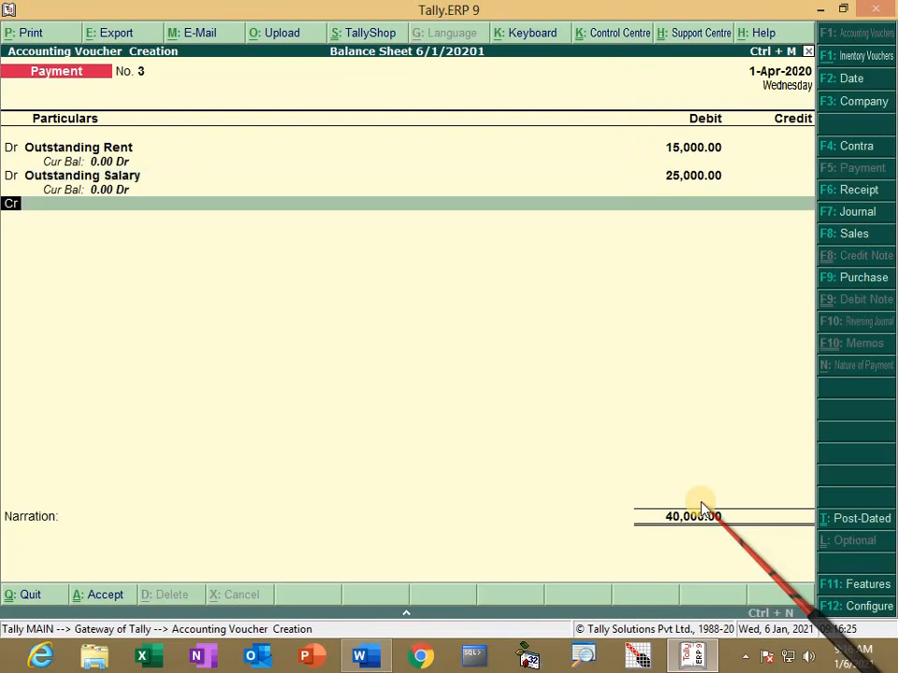
Step: Credit SBI 40,000 with its cheque allocation and save Payment No. 3
key(Return)
text(S)
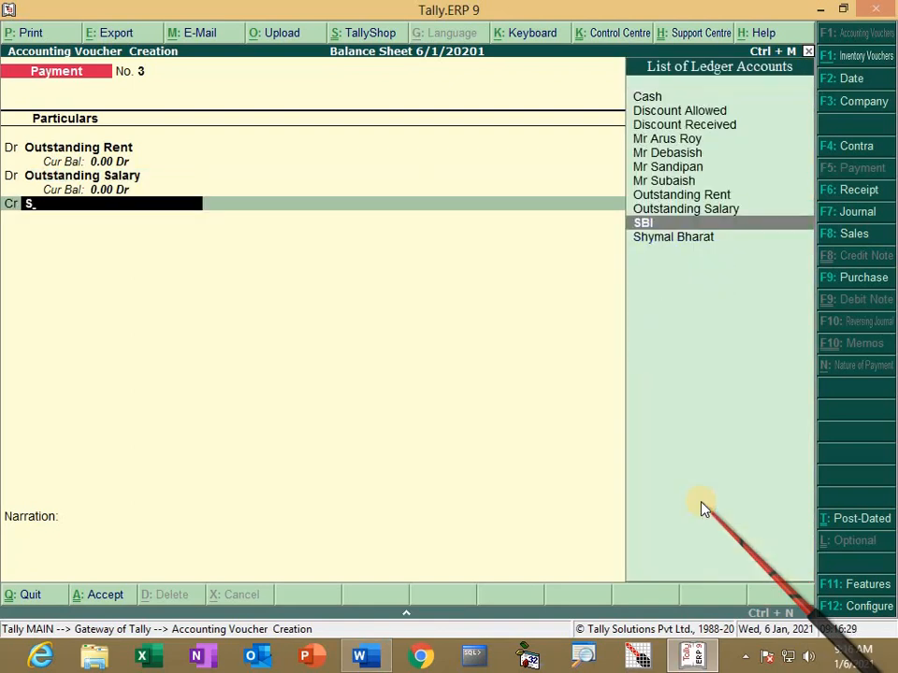
key(Return)
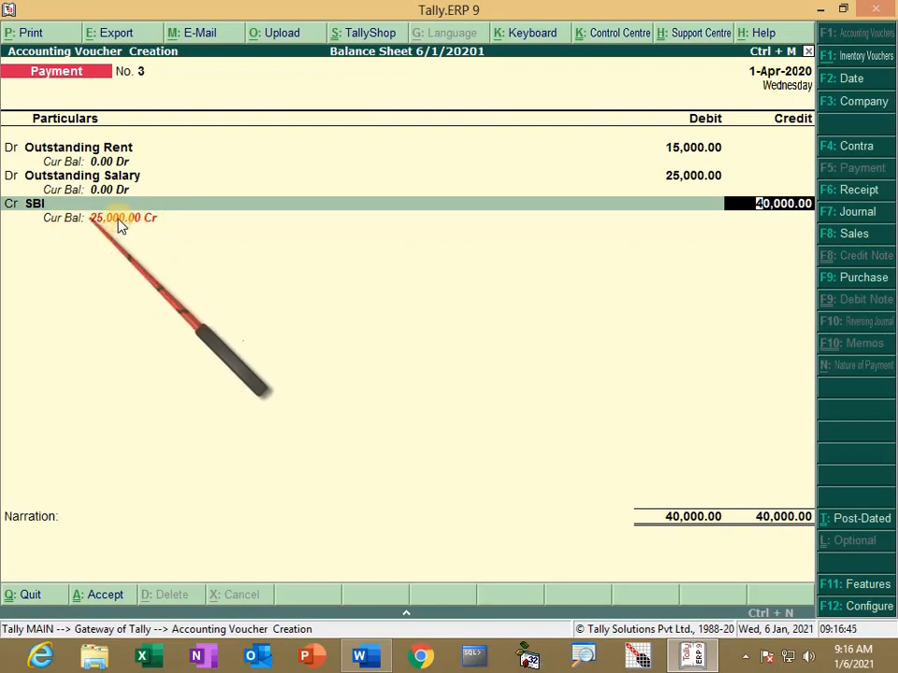
key(Return)
key(Return)
key(Return)
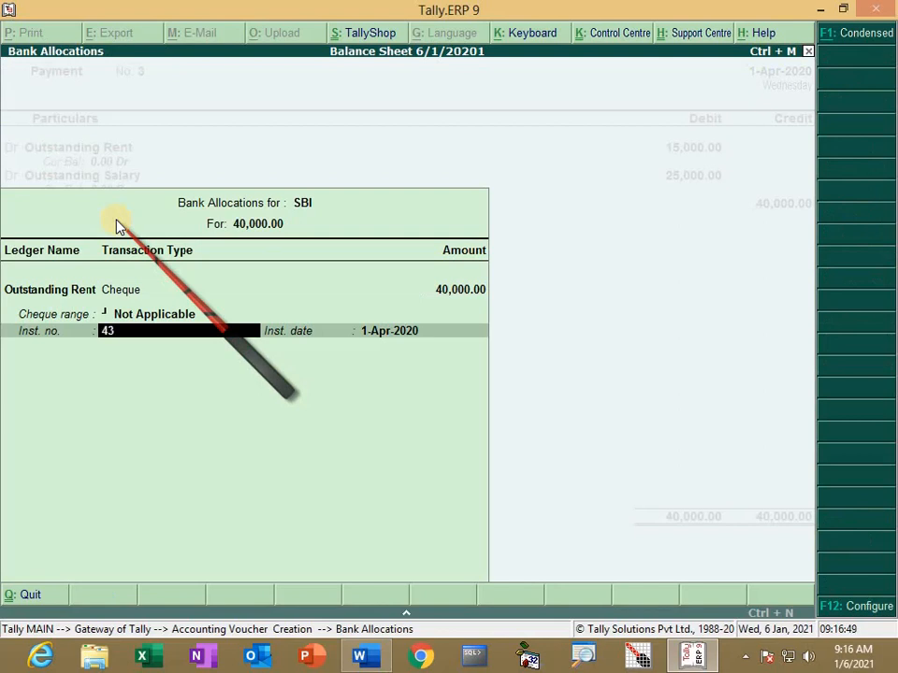
key(Return)
key(Return)
key(Return)
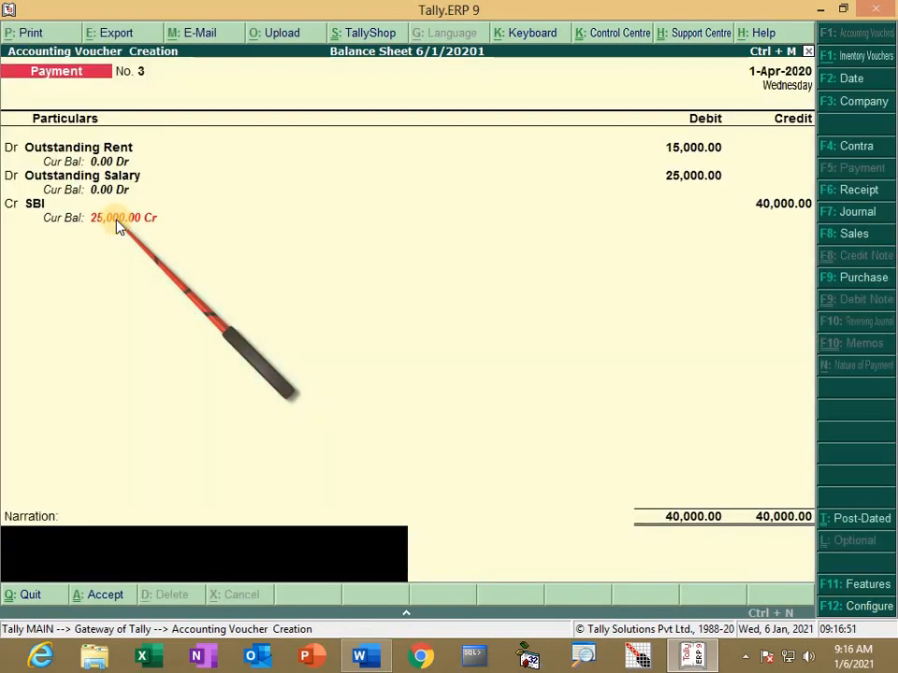
key(Return)
key(Return)
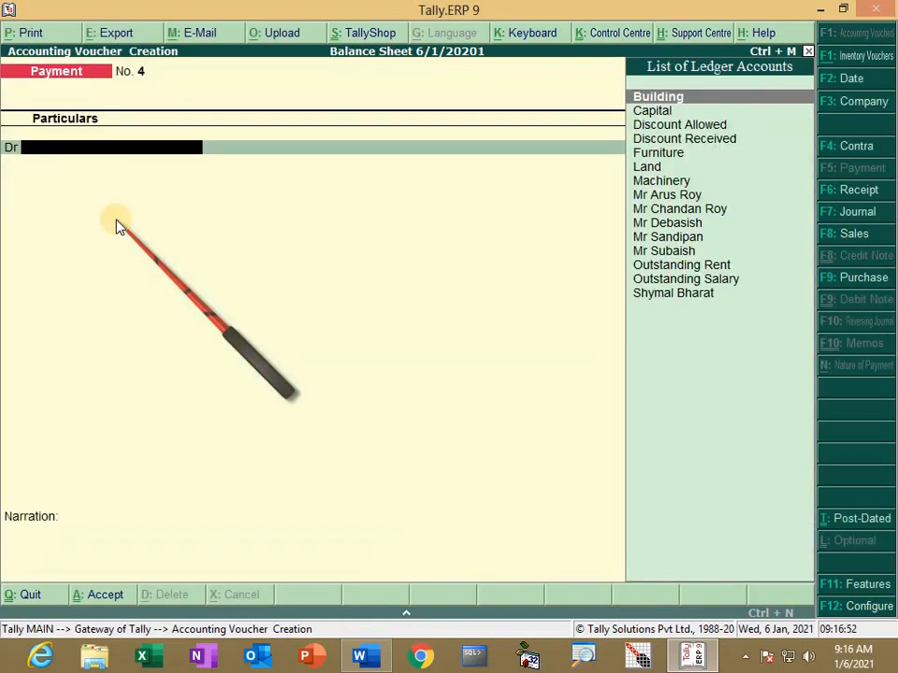
key(alt+Tab)
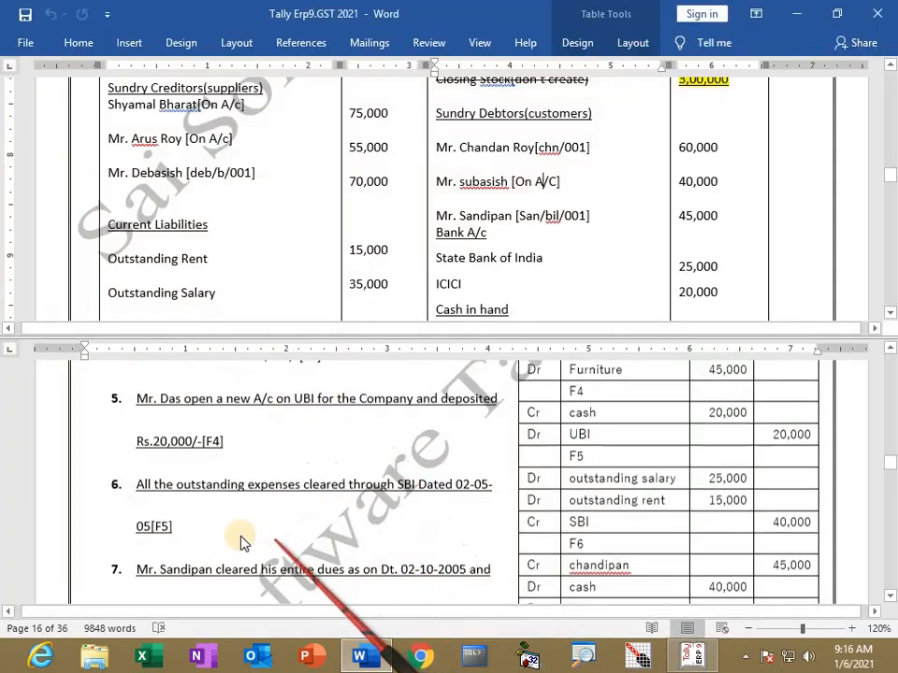
Step: Scroll to question 7, the debtor paying Rs.40,000 cash with 5,000 discount allowed, then return to Tally
scroll(240, 542, down, 1)
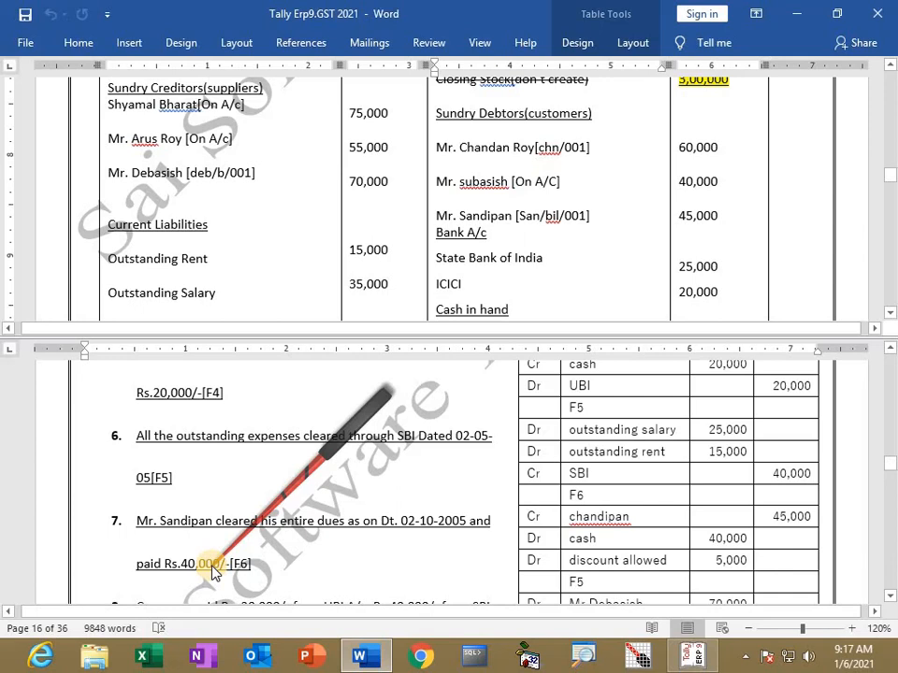
key(alt+Tab)
Step: Start a Receipt voucher crediting the debtor 45,000 on account
key(F6)
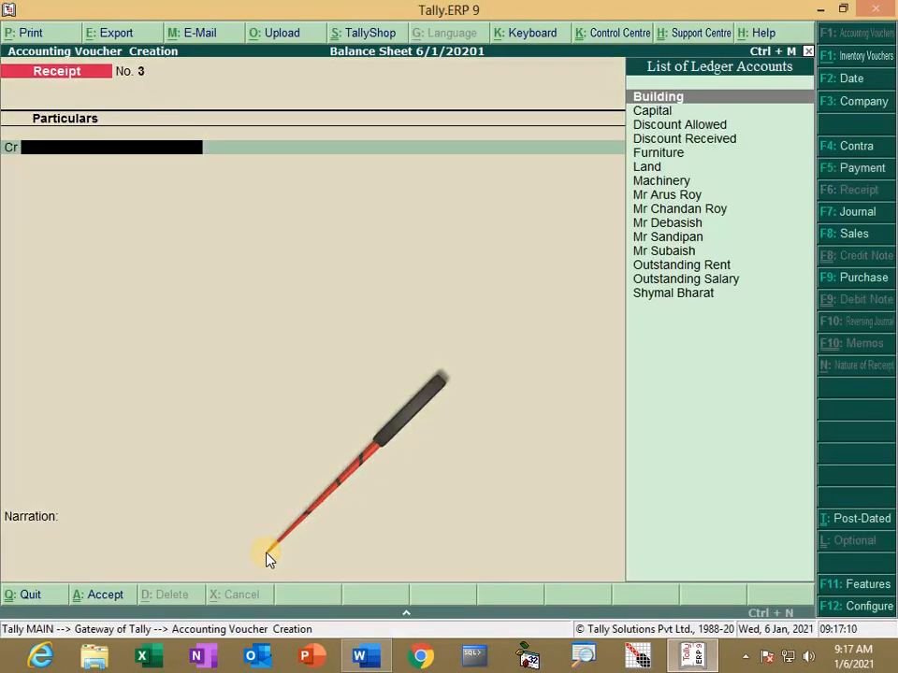
text(MR)
key(Down)
key(Down)
key(Down)
key(Return)
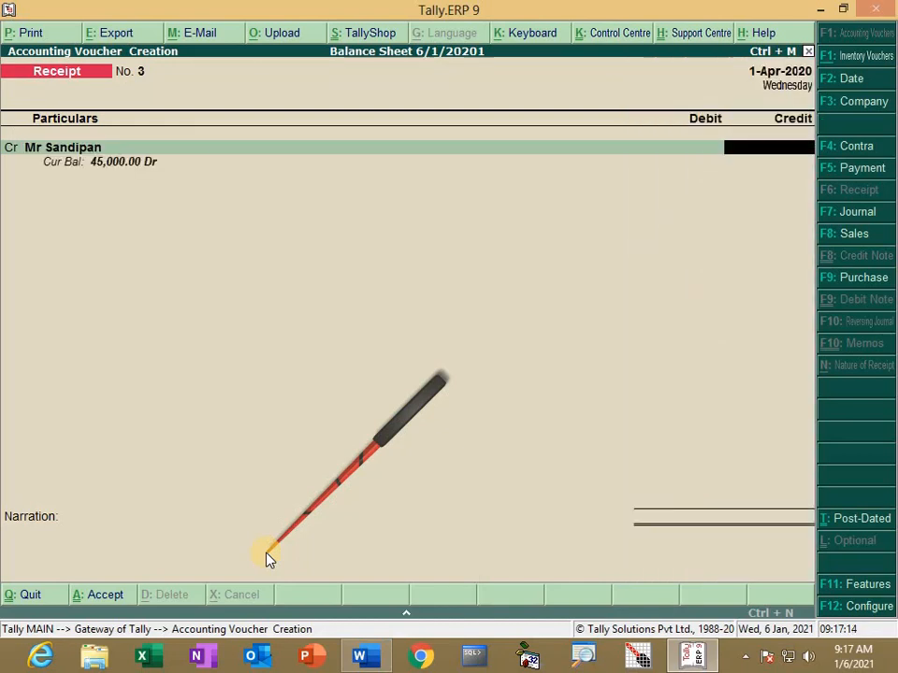
text(45,000)
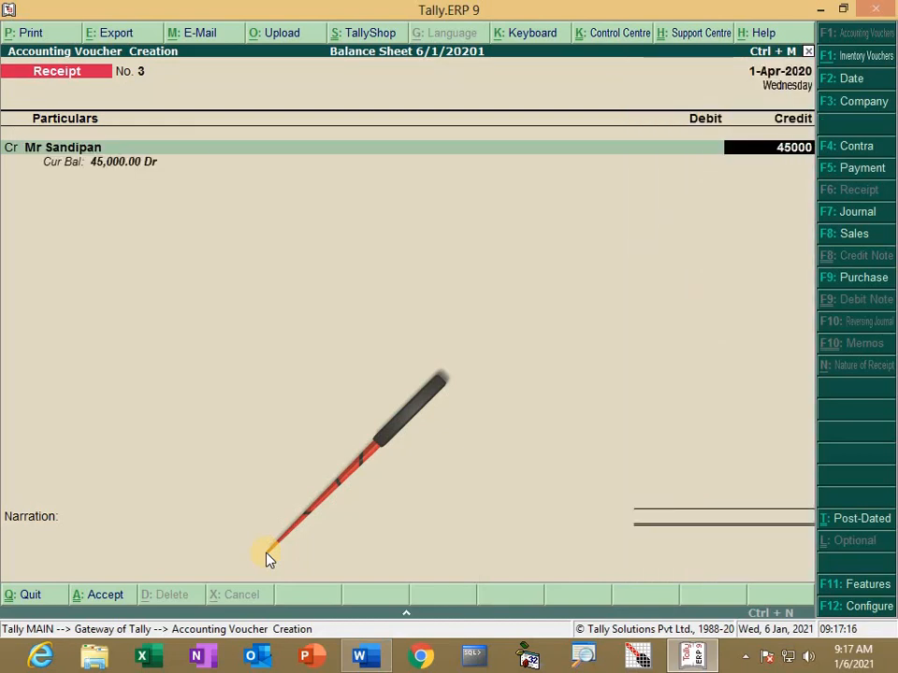
key(Return)
key(Return)
key(Return)
key(Return)
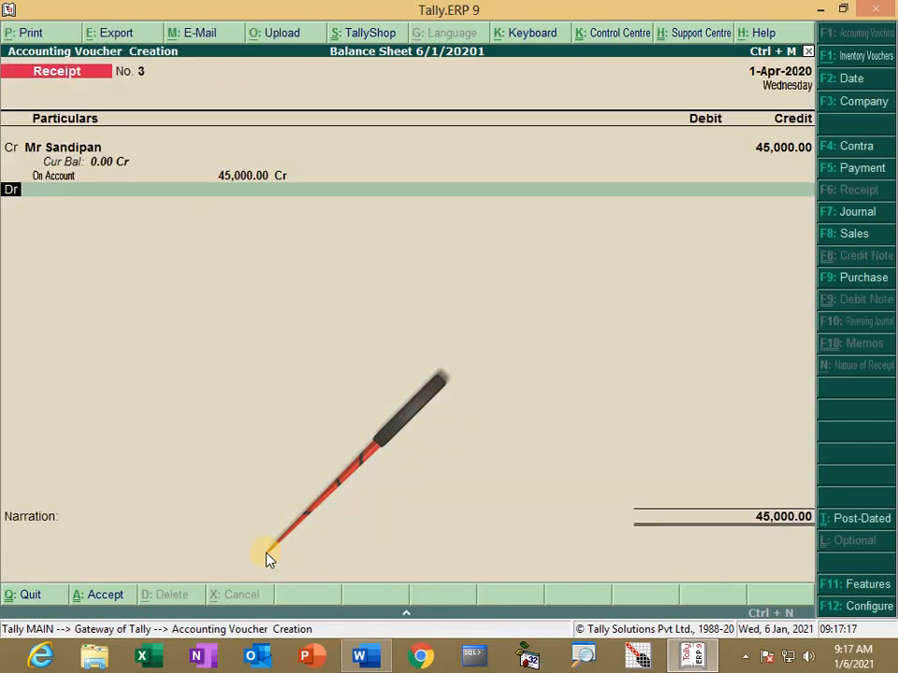
Step: Debit Cash 40,000 and Discount Allowed 5,000, then save Receipt No. 3
text(c)
key(Down)
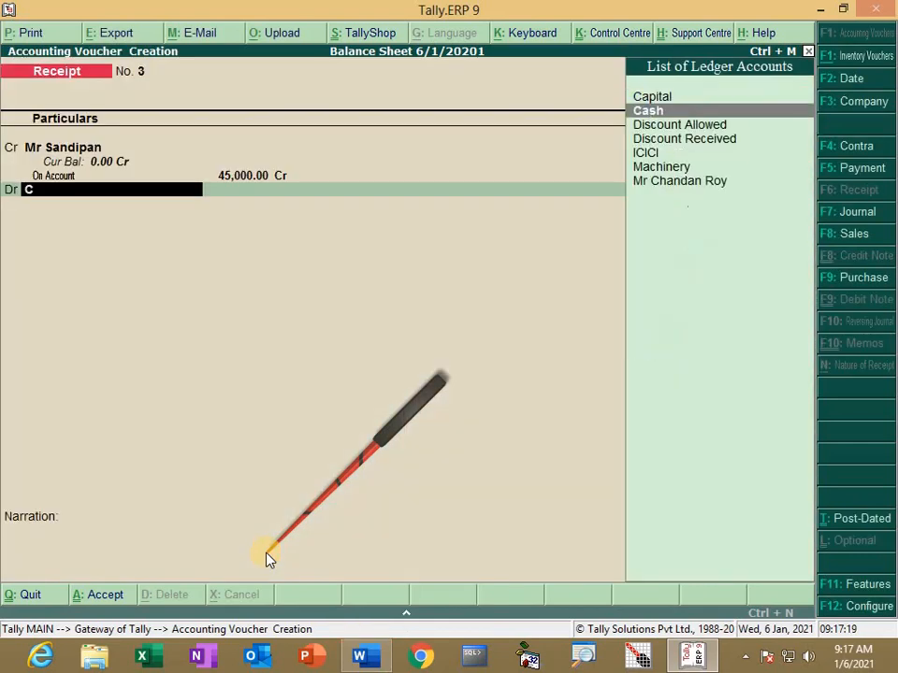
key(Return)
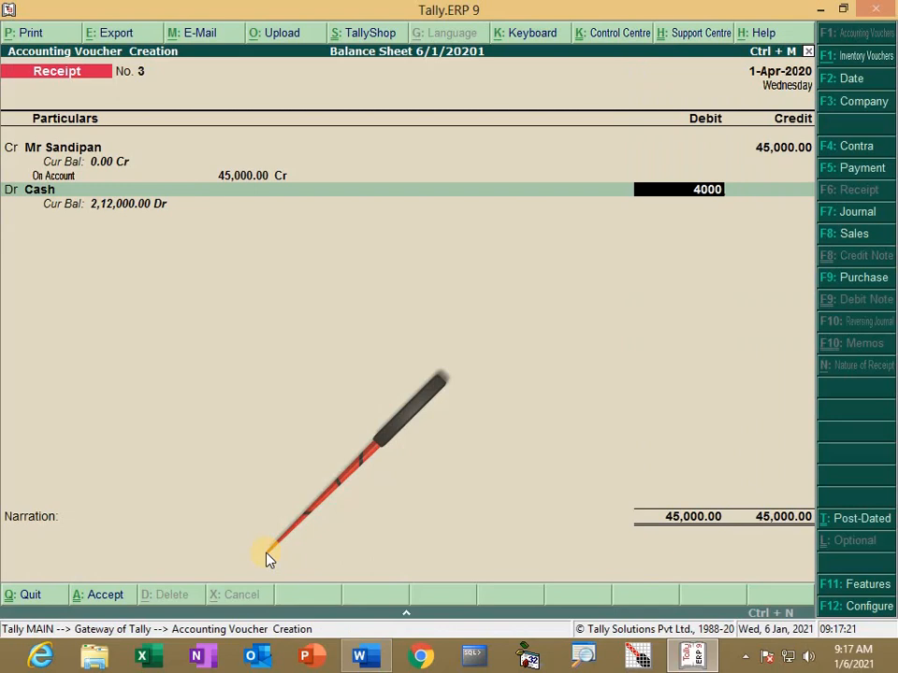
text(40000)
key(Return)
key(Down)
key(Down)
key(Down)
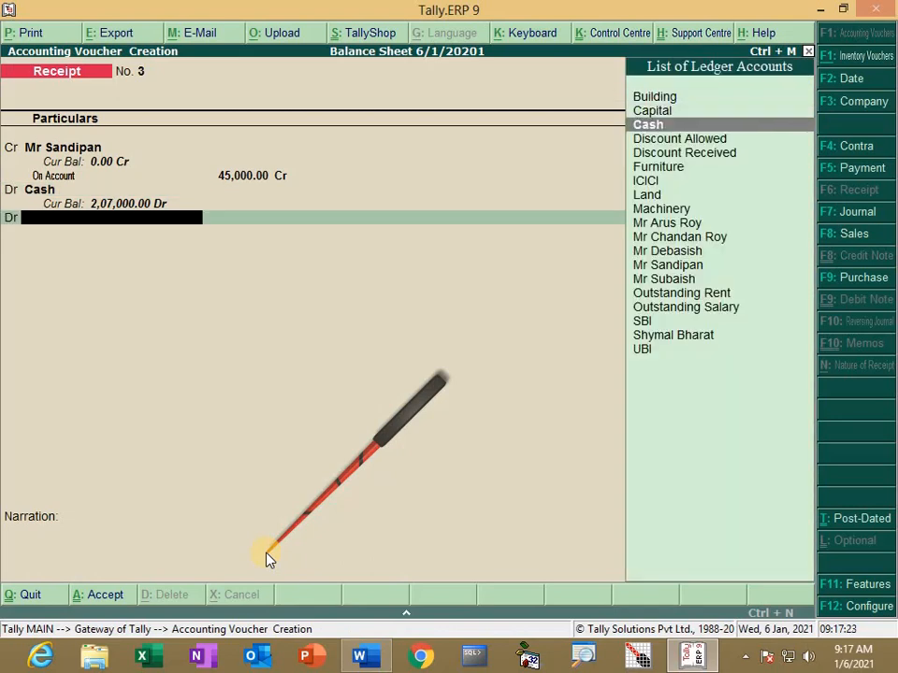
key(Return)
key(Return)
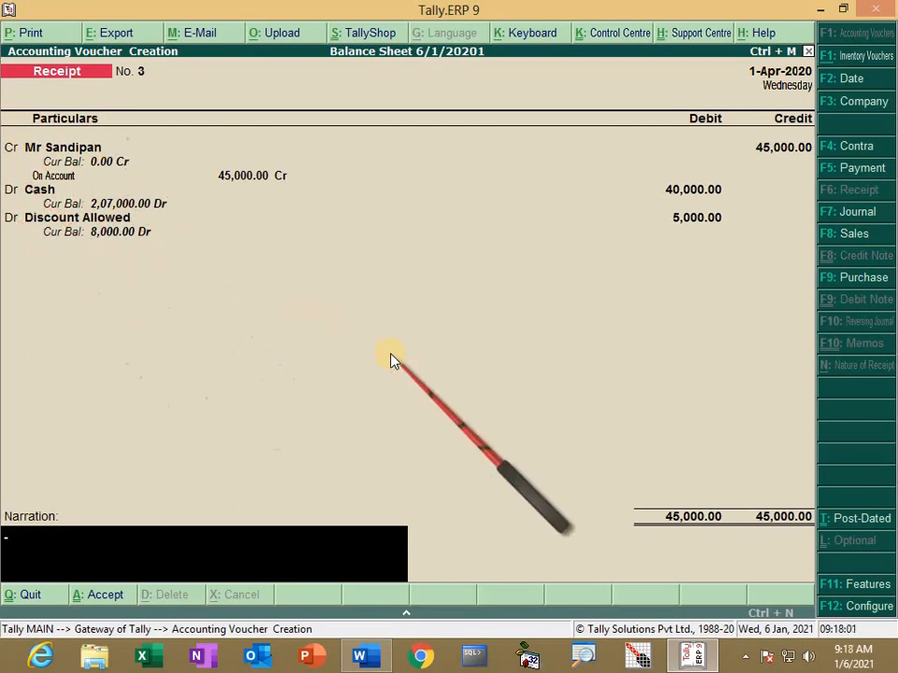
key(Return)
key(Return)
Step: Scroll the Word exercise to question 8 and mark the creditor's 70,000 balance
key(alt+Tab)
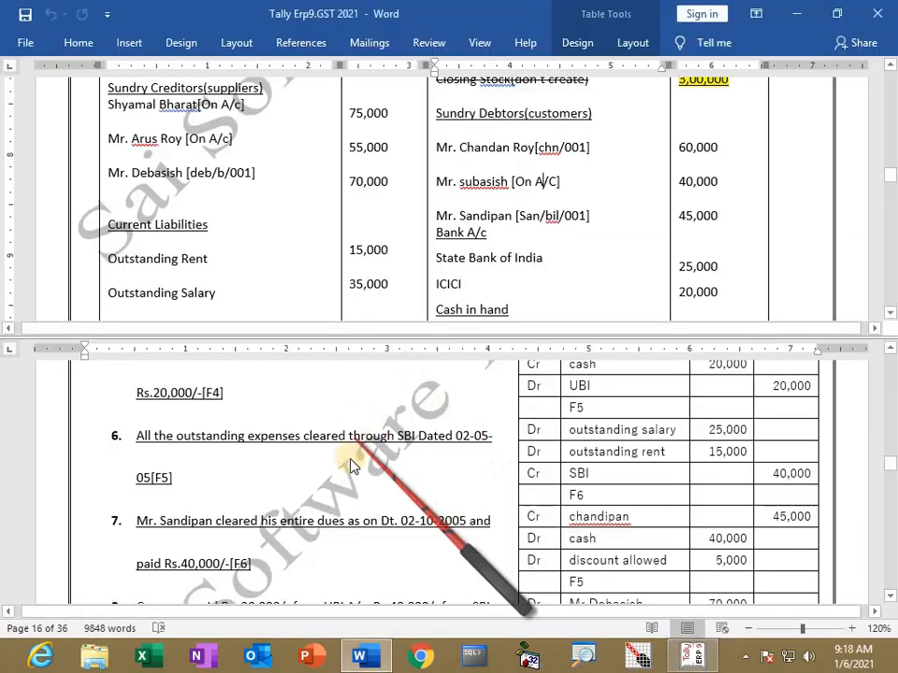
scroll(351, 465, down, 3)
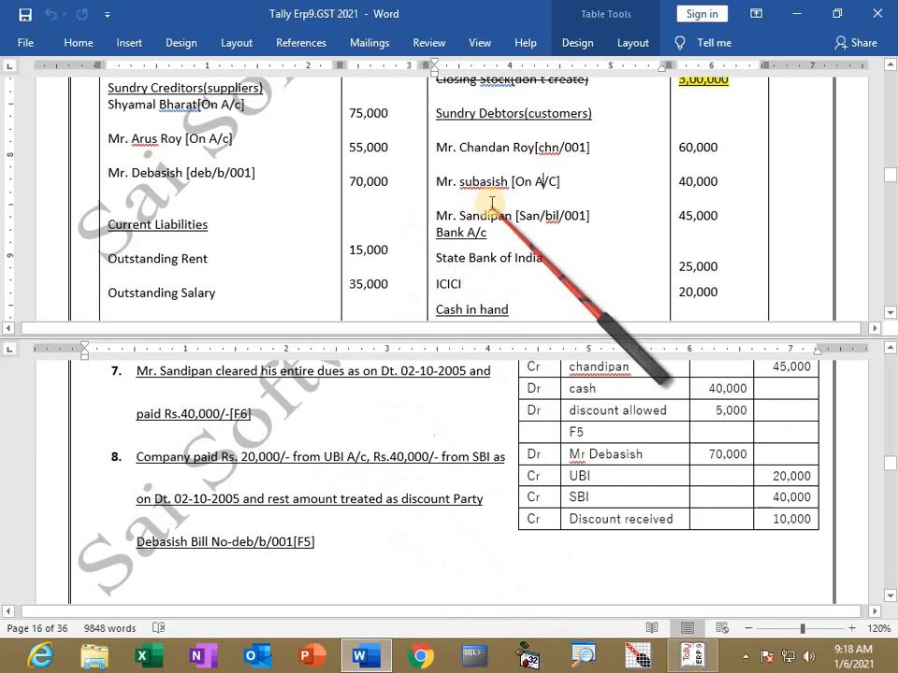
click(375, 182)
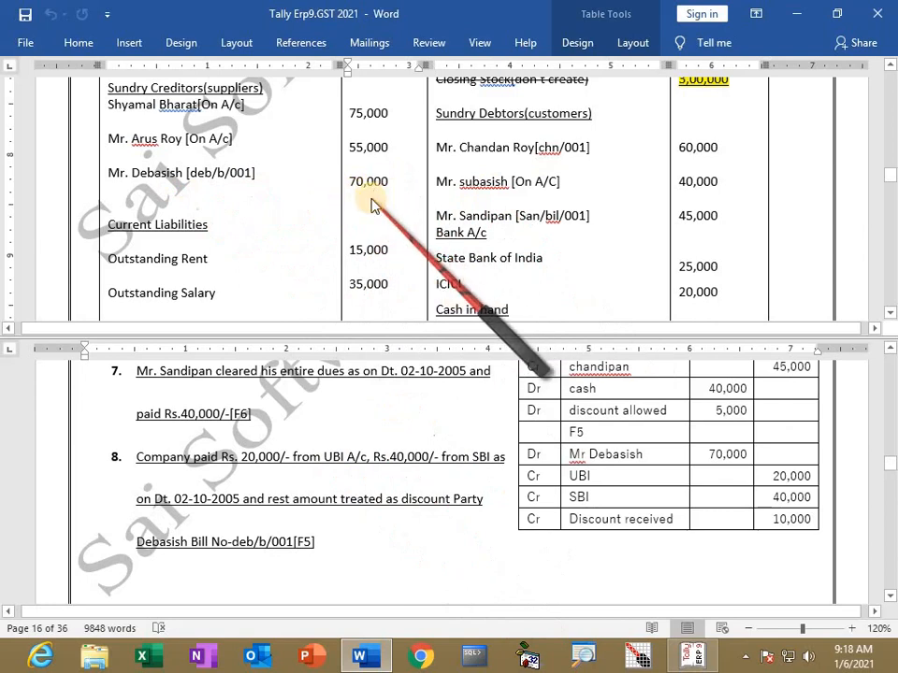
key(alt+Tab)
Step: Start a Payment voucher debiting the creditor 70,000 on account
key(F5)
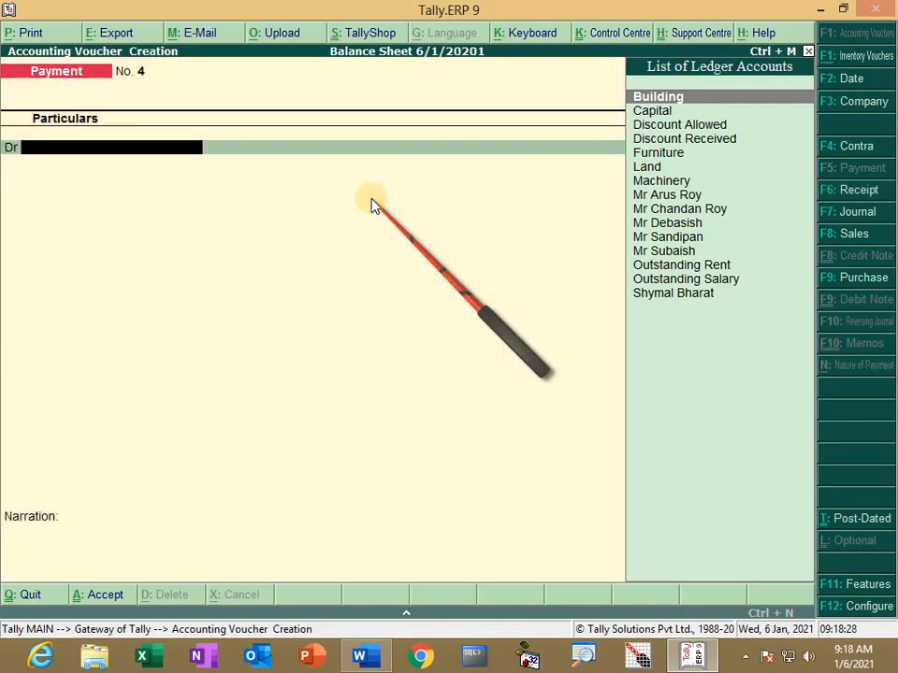
text(D)
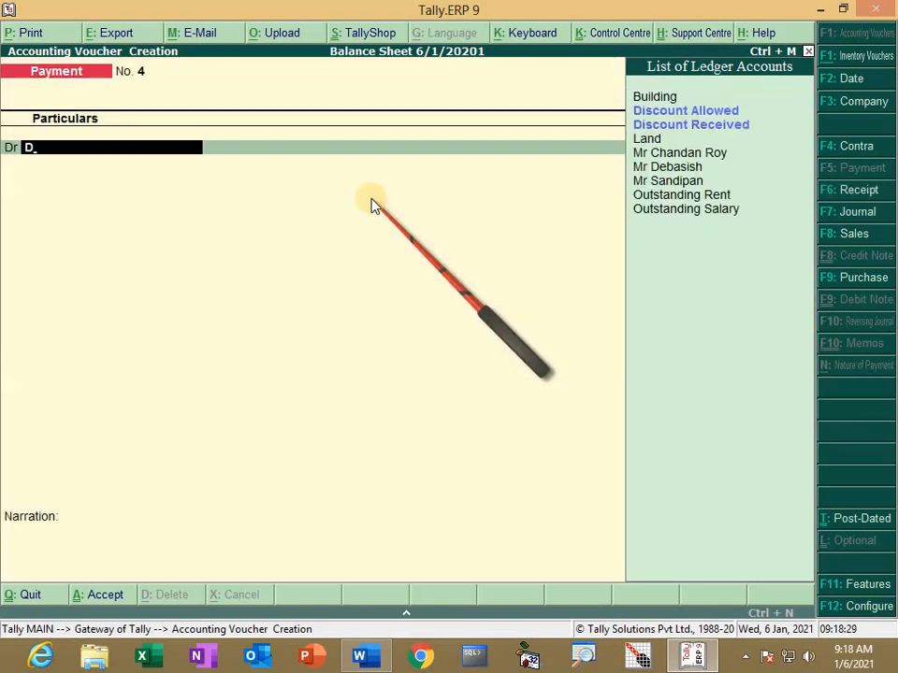
key(Down)
key(Down)
key(Down)
key(Down)
key(Down)
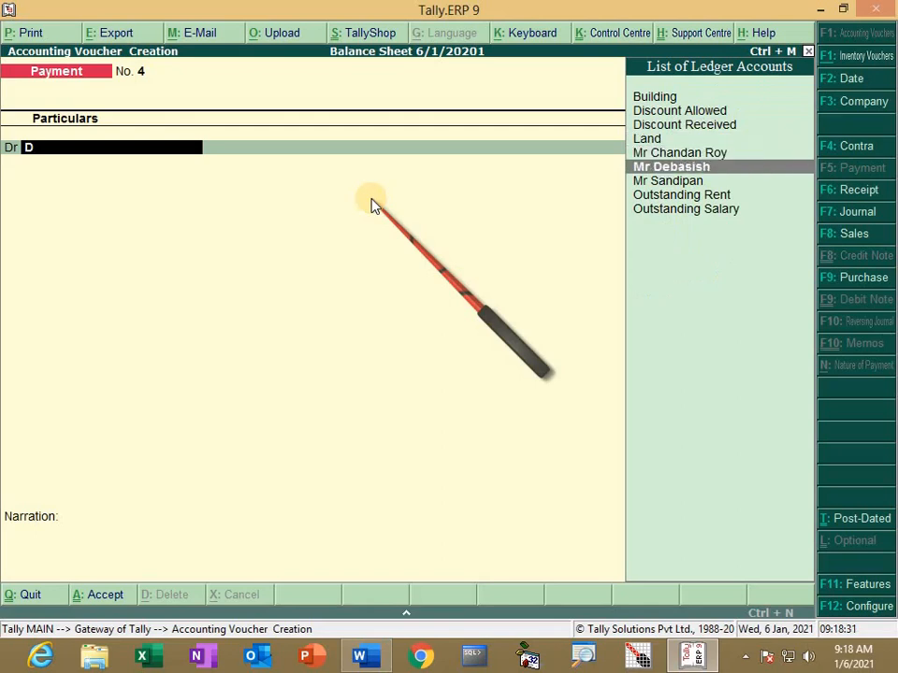
key(Return)
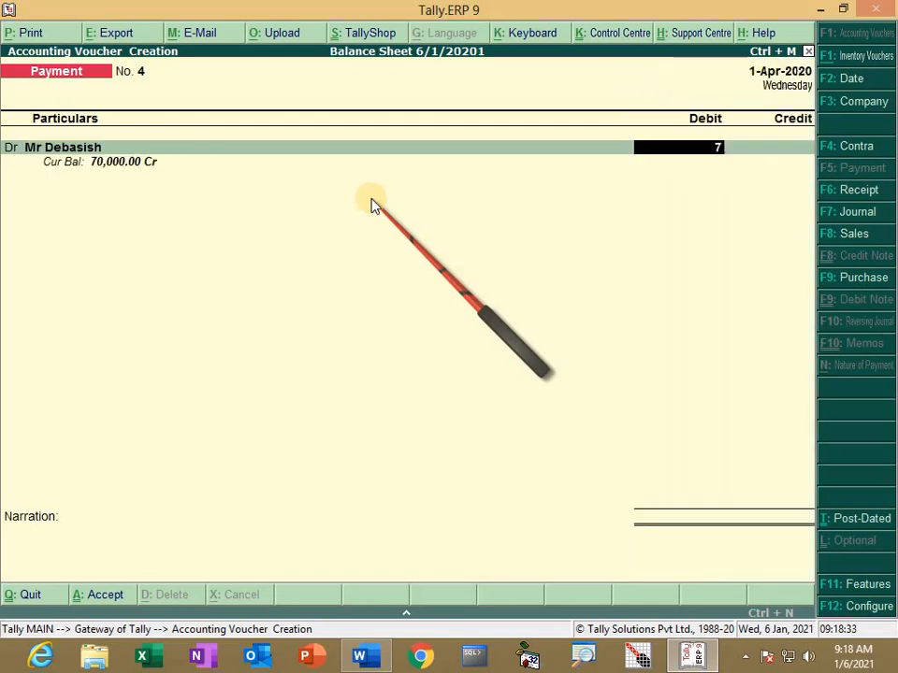
key(Return)
key(Return)
key(Return)
key(Return)
key(Return)
Step: Credit UBI 20,000 by cheque 456456 and SBI 40,000 by cheque
text(U)
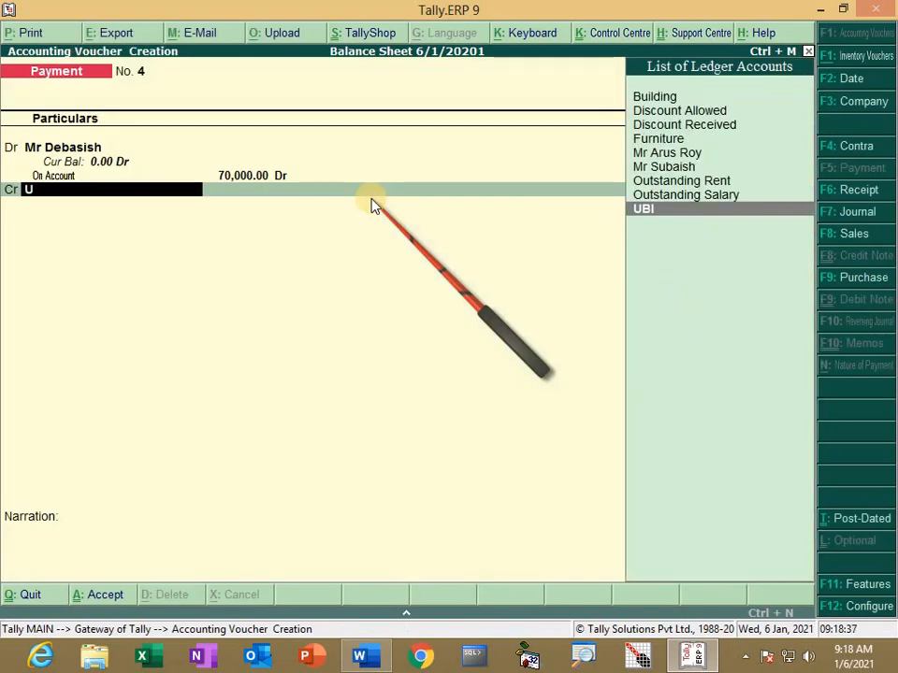
key(Return)
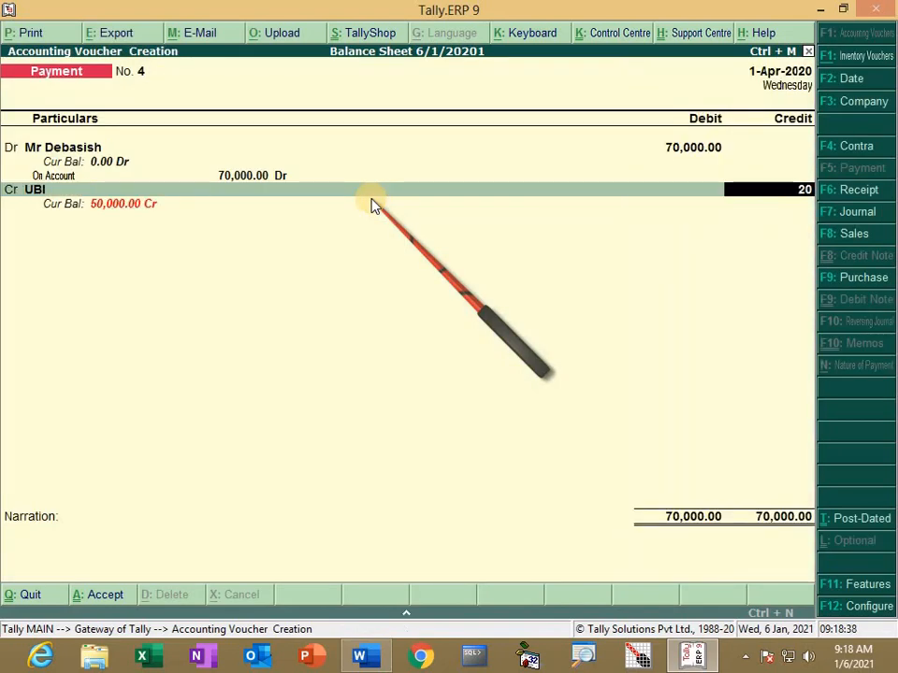
text(20000)
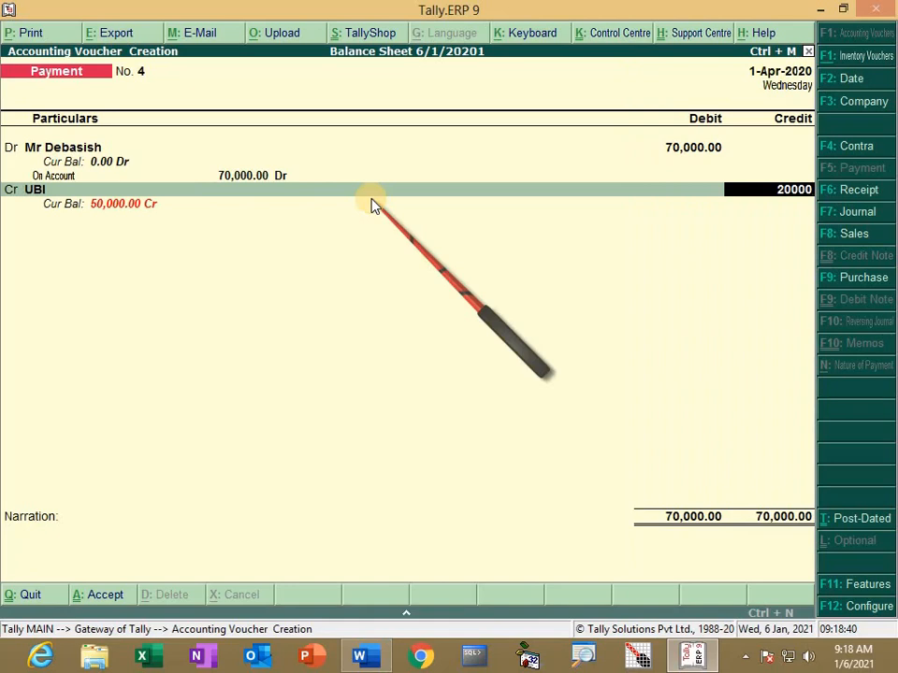
key(Return)
key(Return)
key(Return)
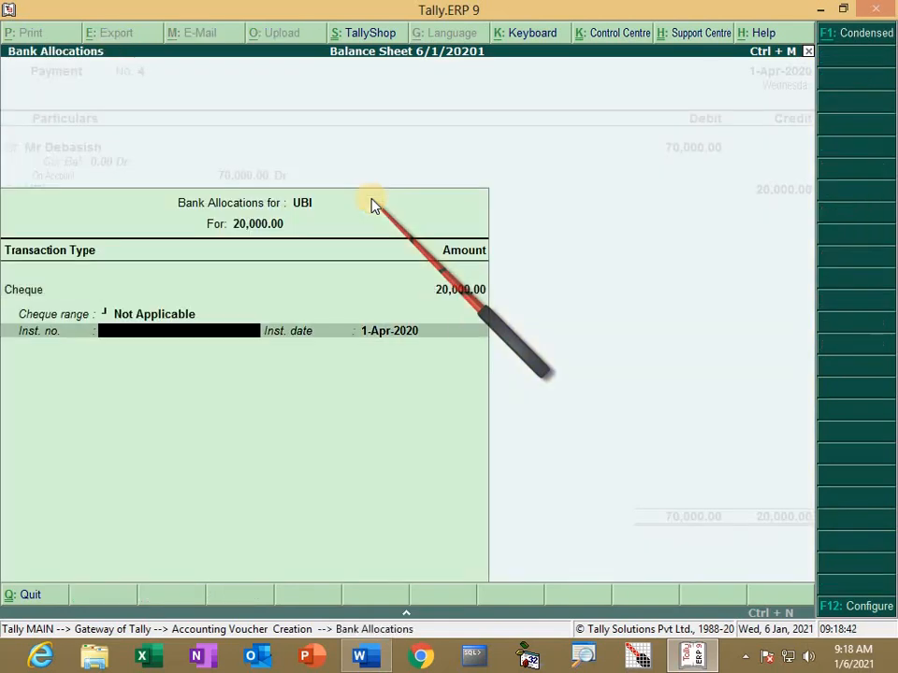
text(456456)
key(Return)
key(Return)
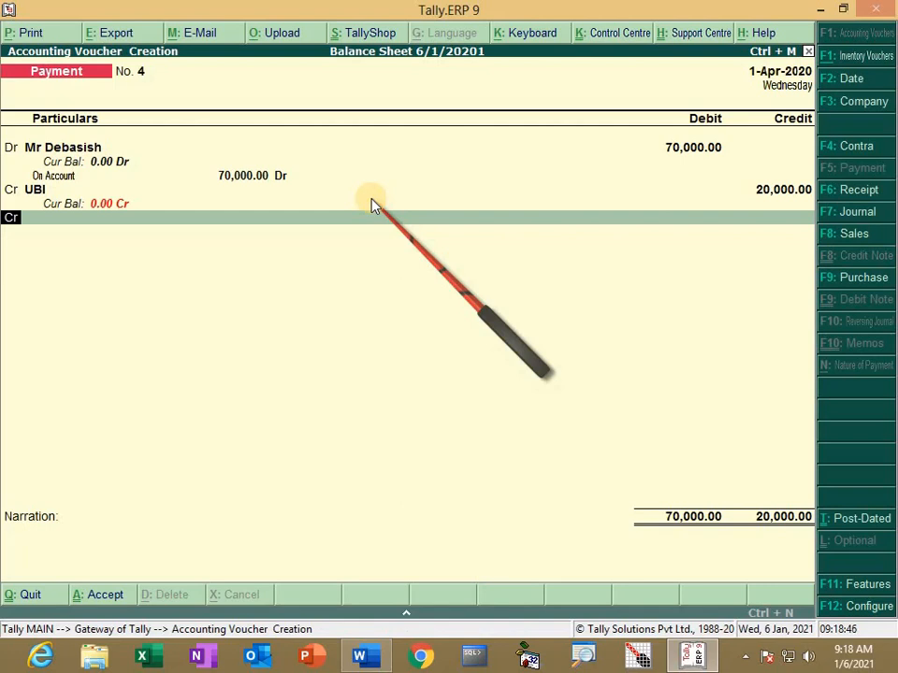
text(s)
key(Return)
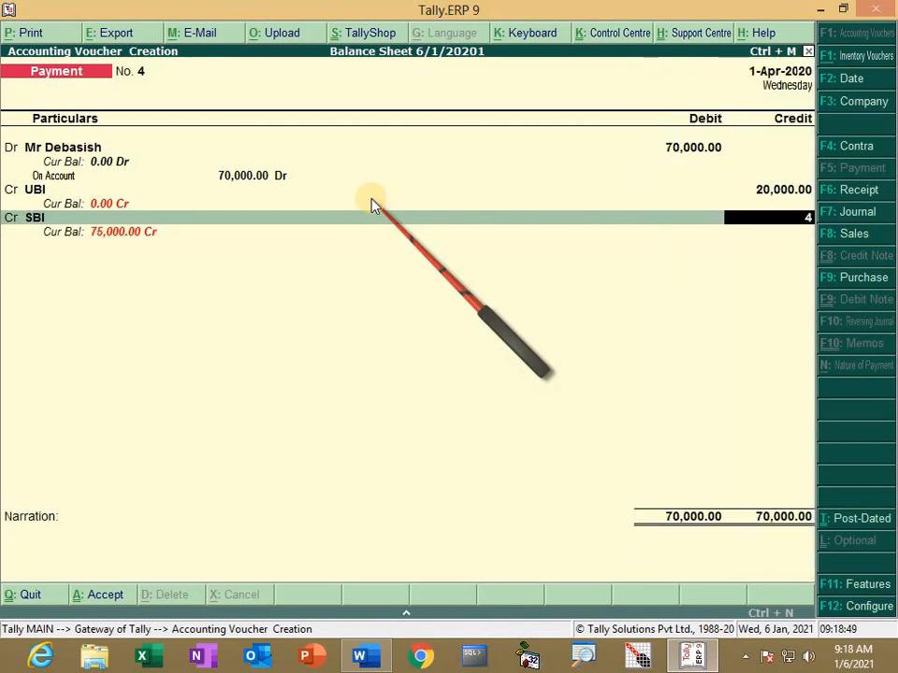
key(Return)
key(Return)
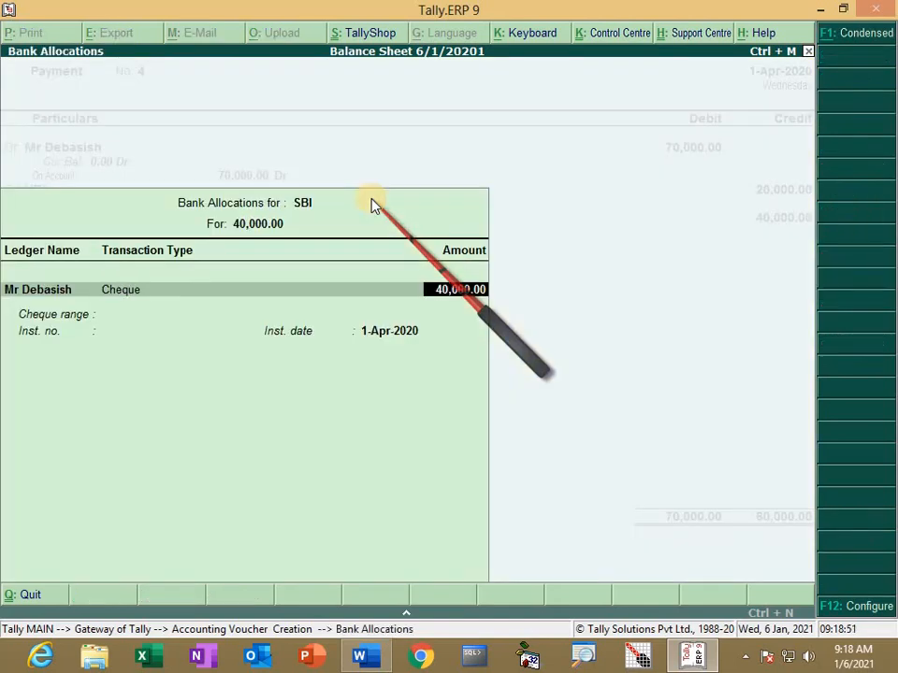
key(Return)
key(Return)
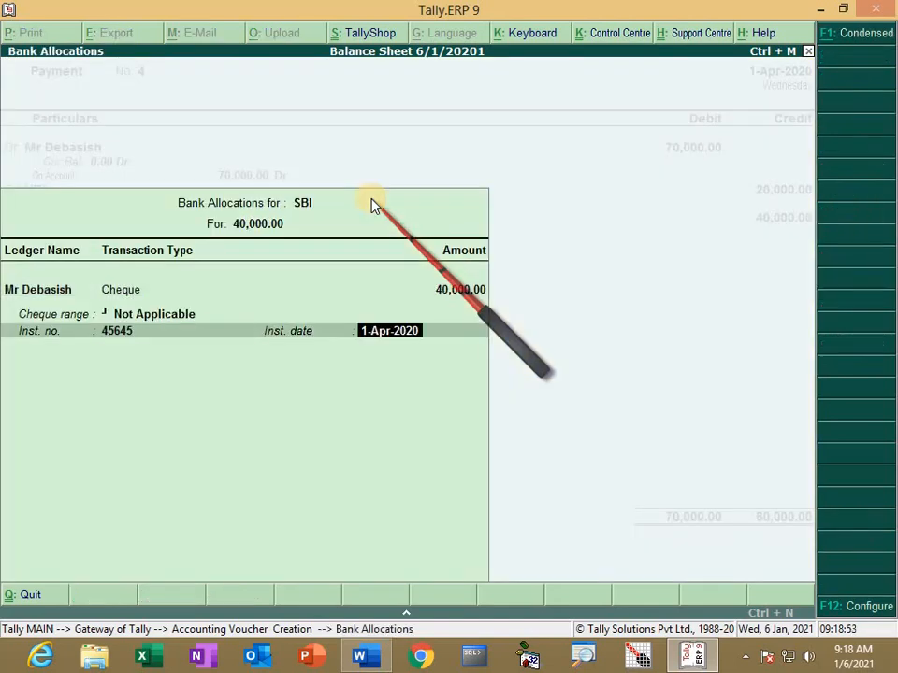
key(Return)
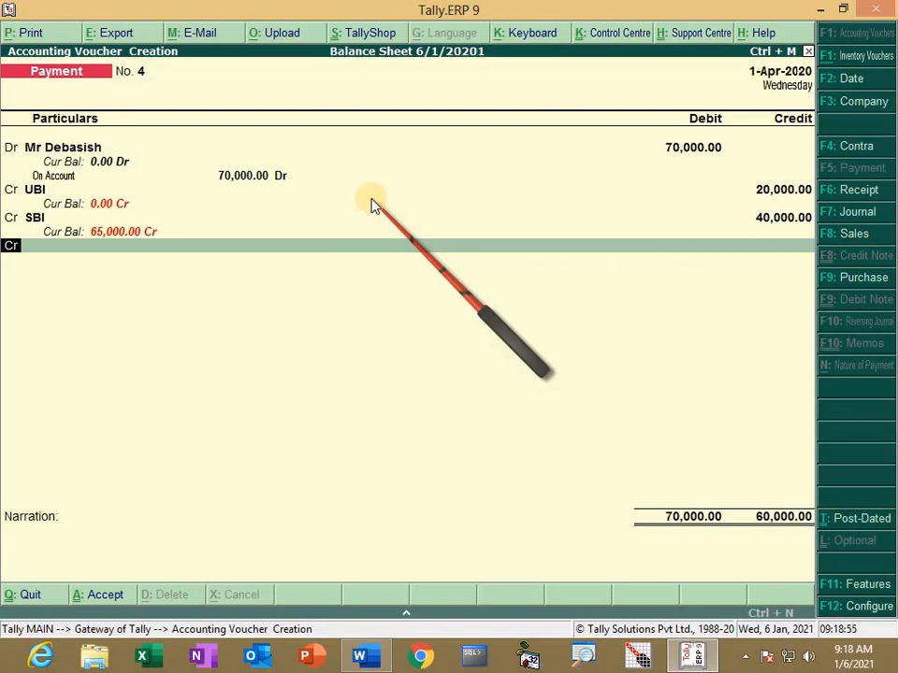
Step: Credit Discount Received 10,000 and save Payment No. 4
key(Return)
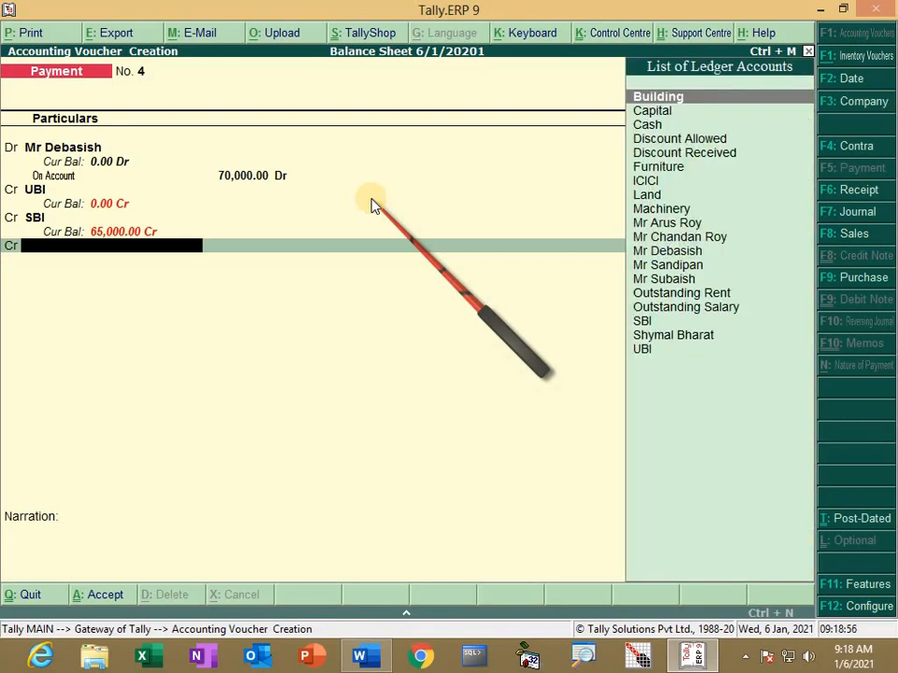
text(D)
key(Down)
key(Down)
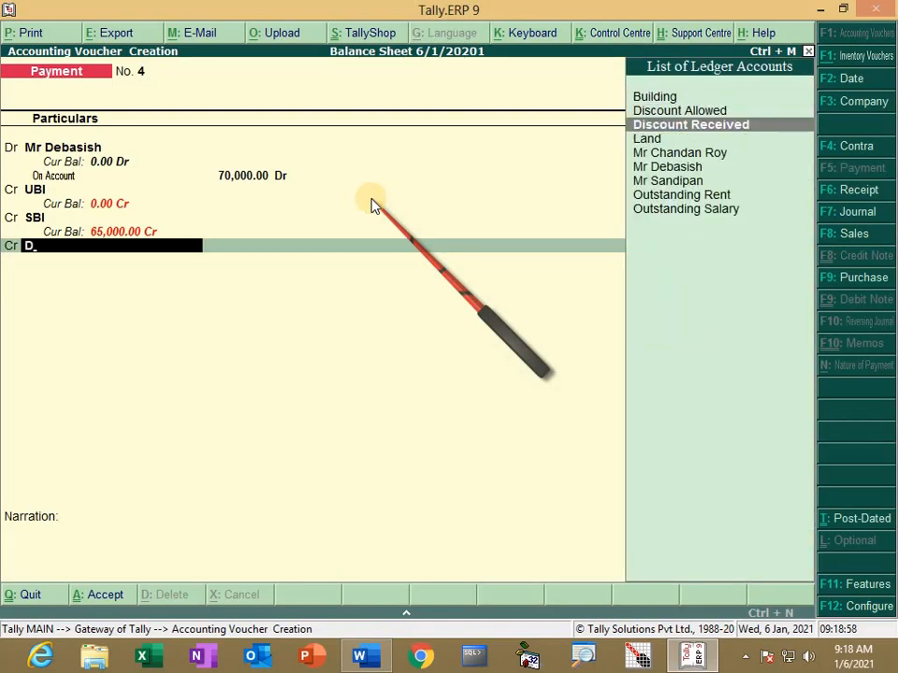
key(Return)
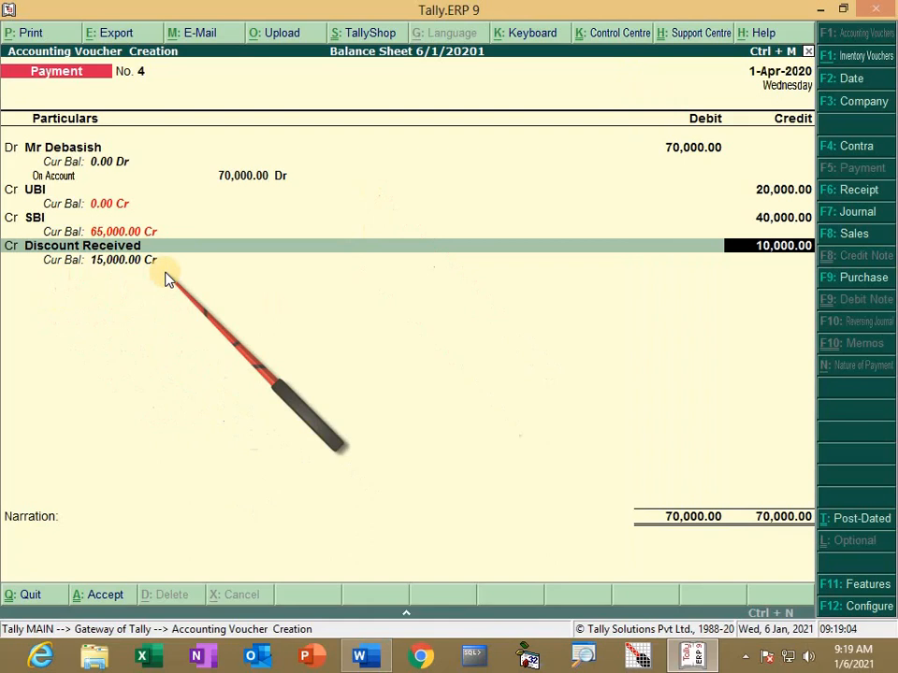
key(Return)
key(Return)
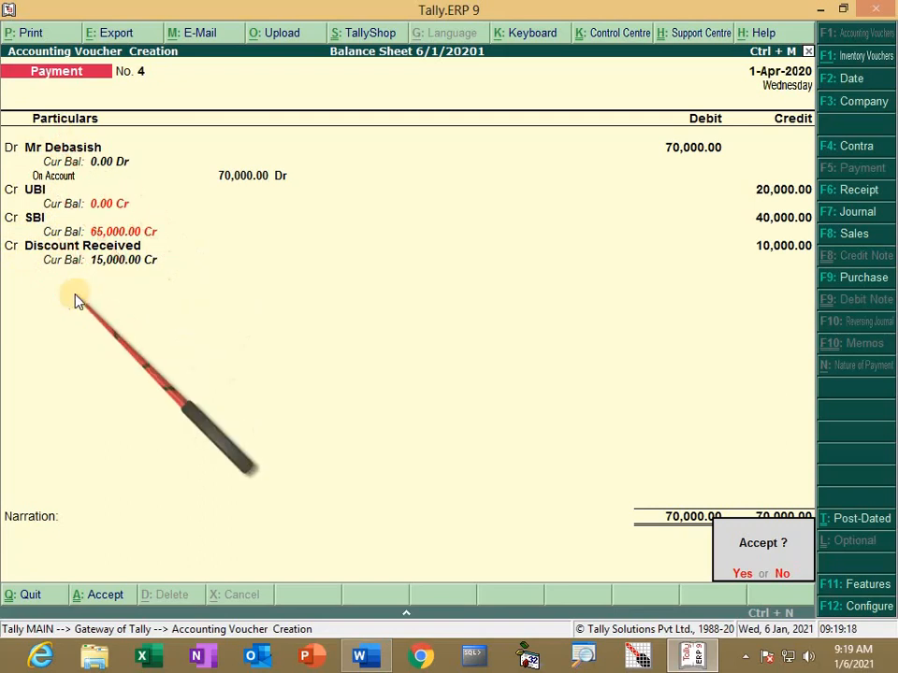
key(Return)
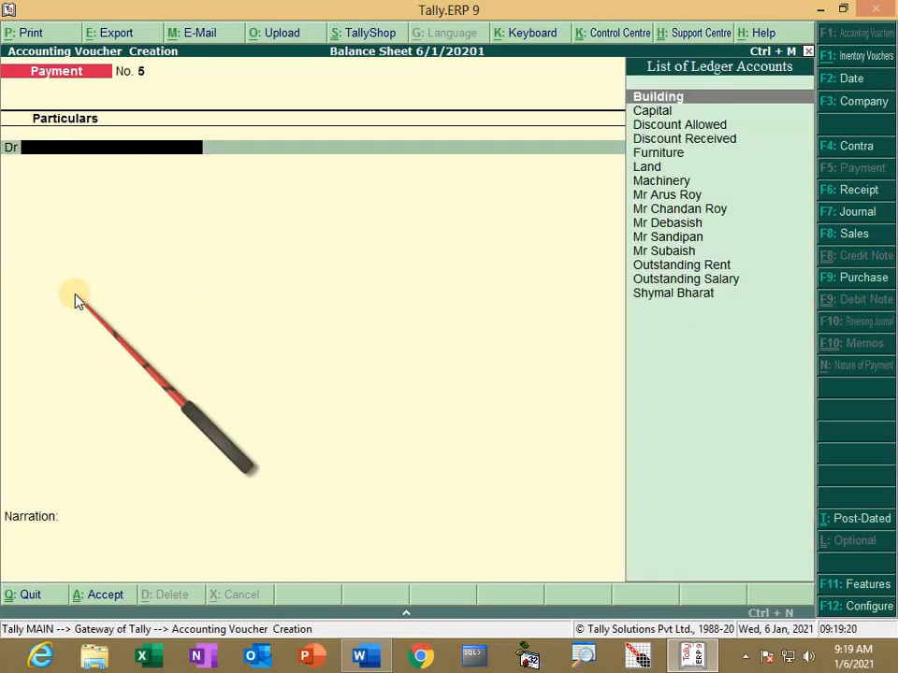
Step: Quit voucher entry and view the detailed Profit & Loss A/c showing 7,000 nett profit
key(Escape)
key(y)
key(Down)
key(Down)
key(Down)
key(Down)
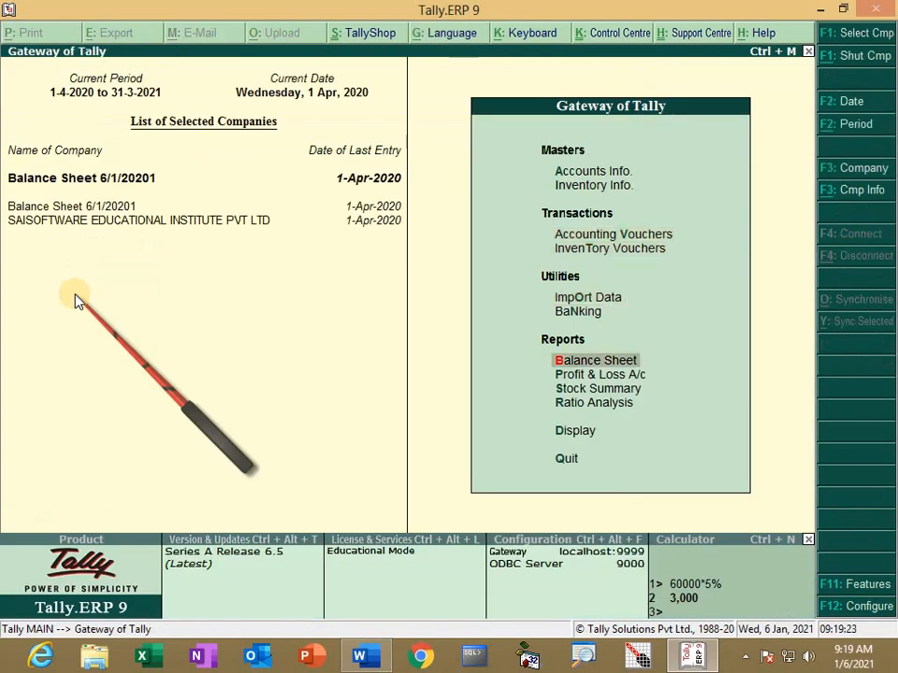
key(Down)
key(Return)
key(alt+F1)
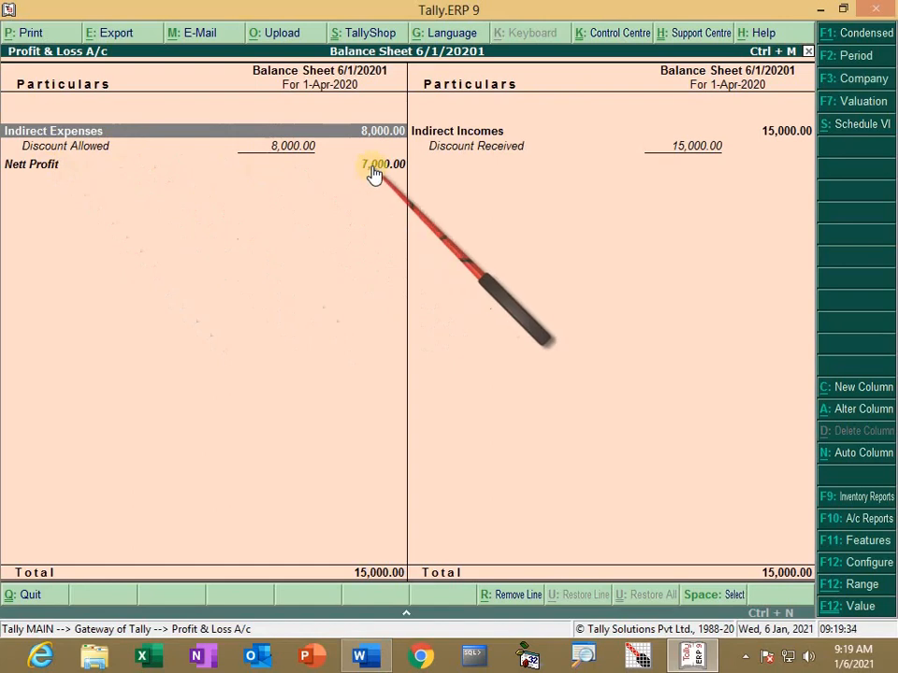
Step: Open the detailed Balance Sheet totalling 9,57,000 on both sides
key(Escape)
key(b)
key(alt+F1)
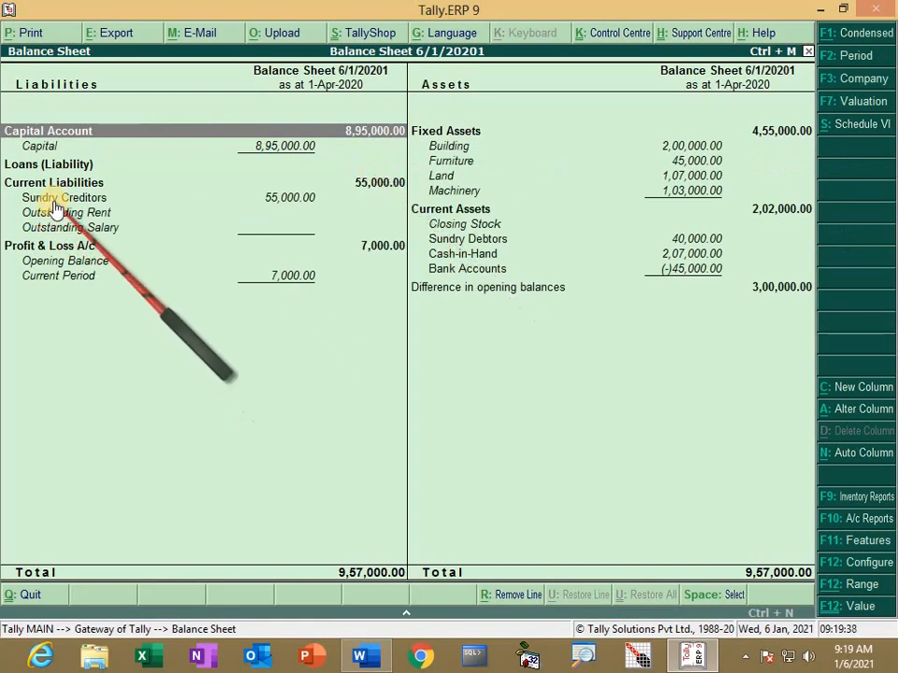
click(56, 200)
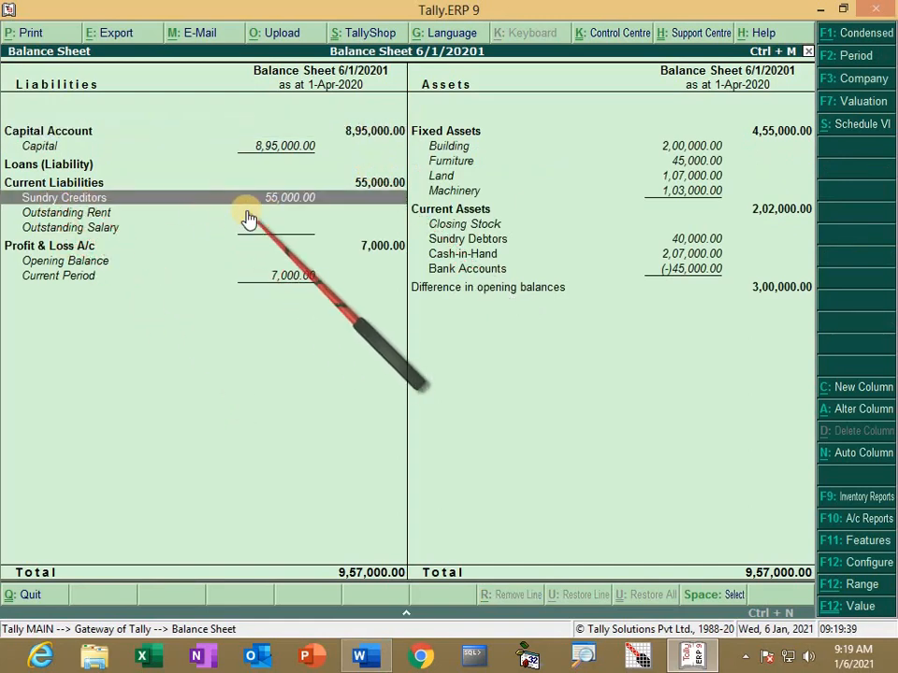
key(Return)
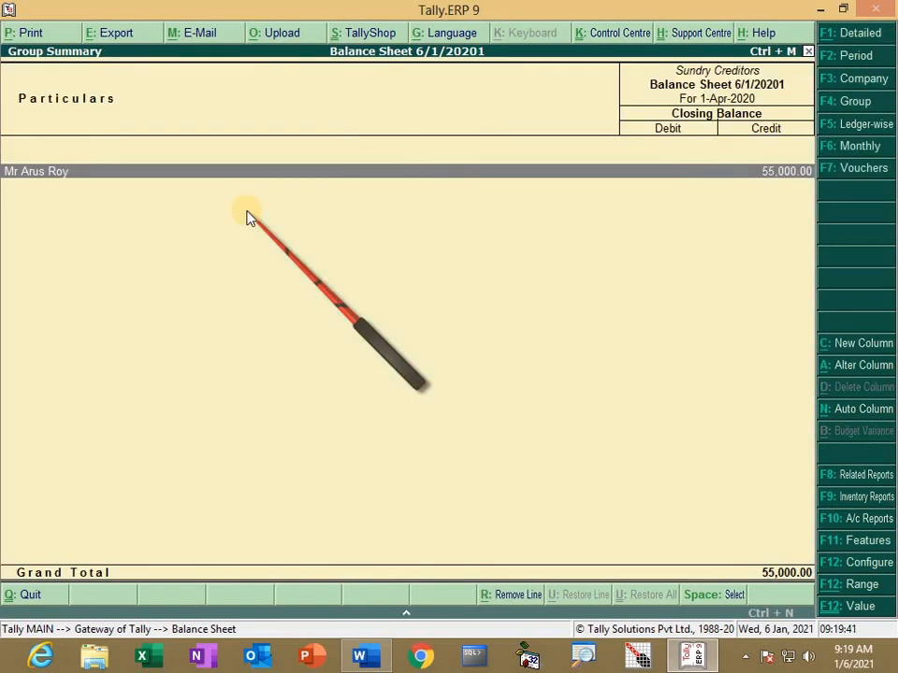
key(Escape)
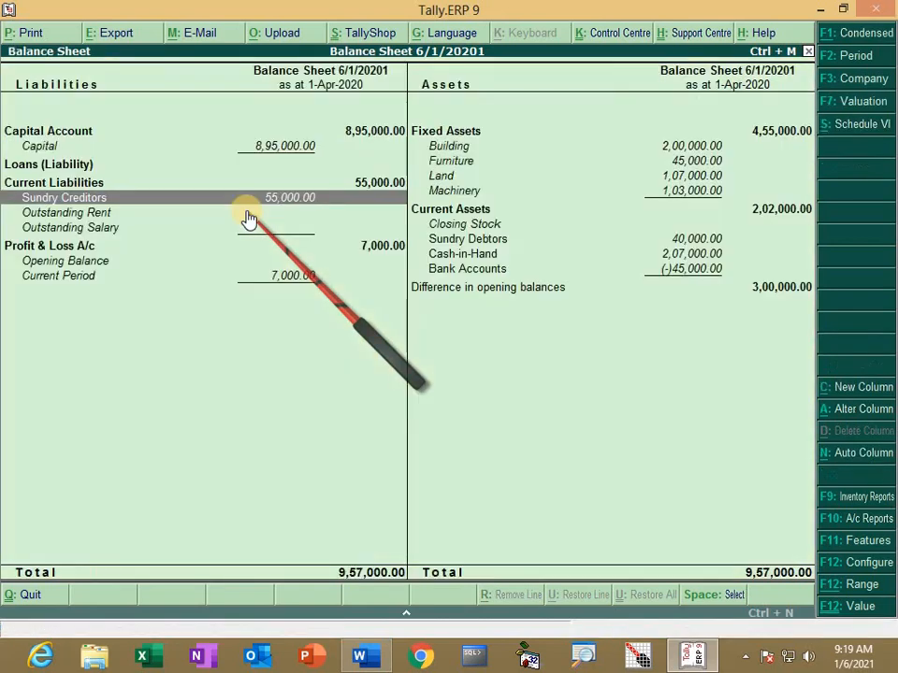
key(Right)
key(Down)
key(Down)
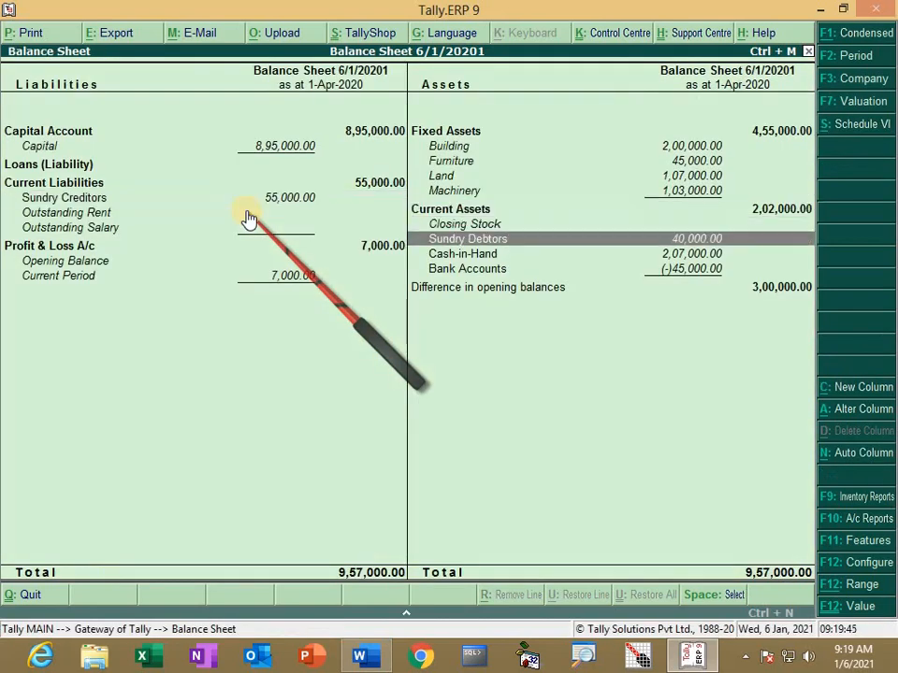
key(Return)
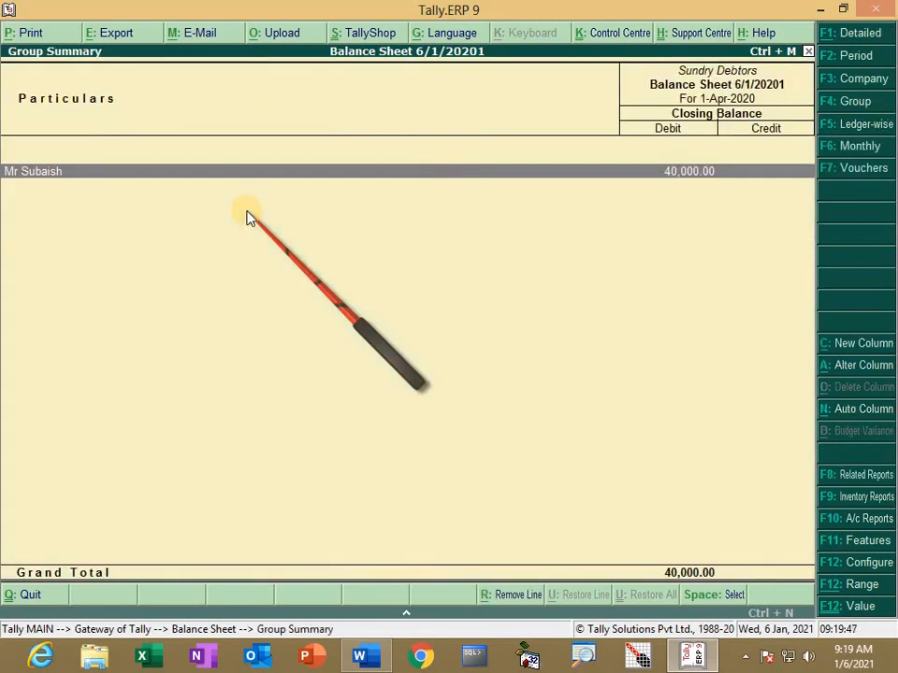
key(Escape)
key(Up)
key(Up)
key(Up)
key(Up)
key(Up)
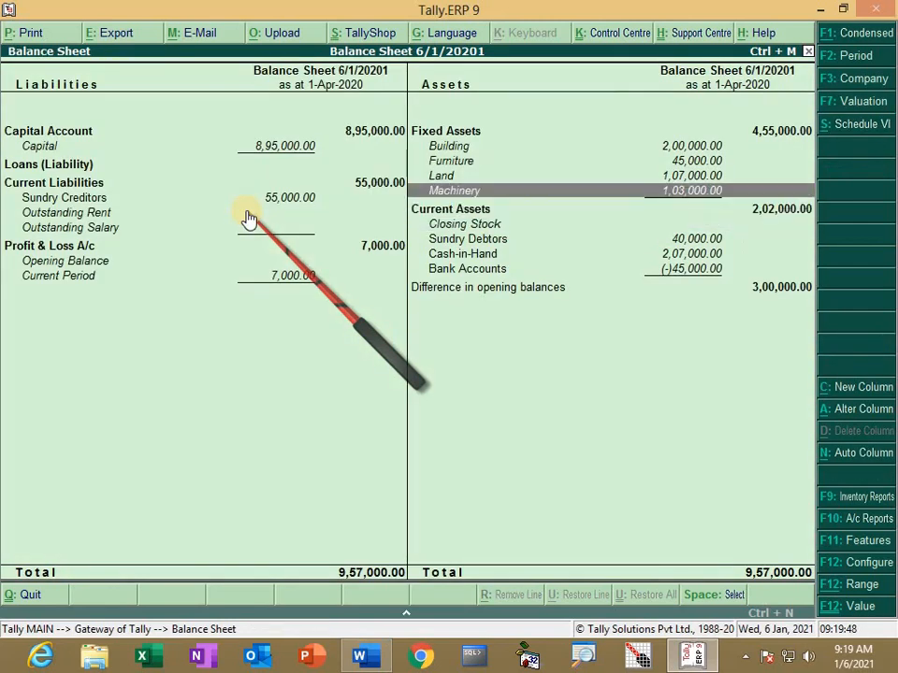
key(Up)
key(Up)
key(Down)
key(Down)
key(Down)
key(Down)
key(Down)
key(Down)
key(Down)
key(Down)
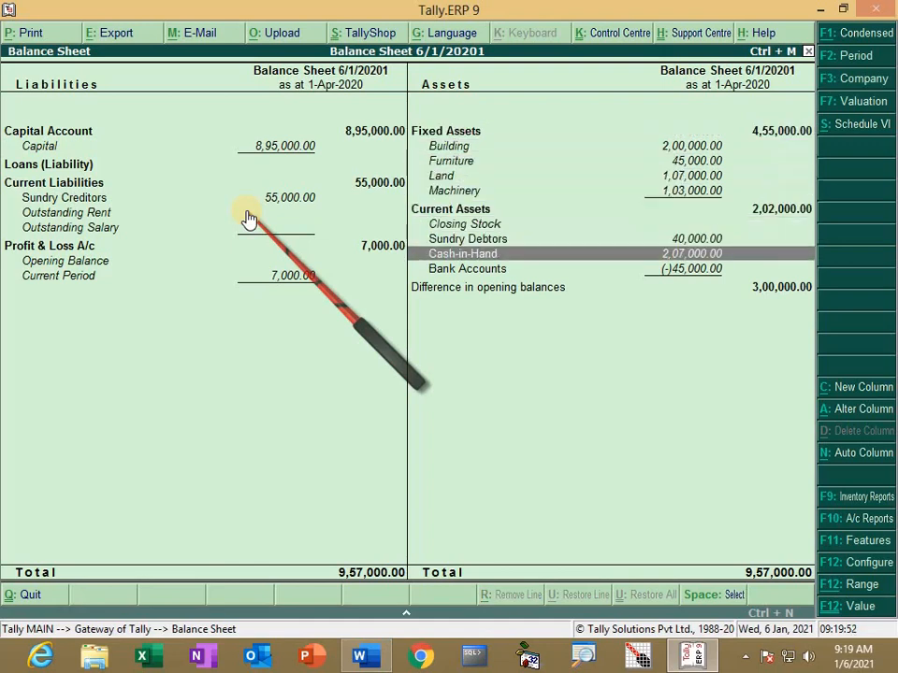
key(Down)
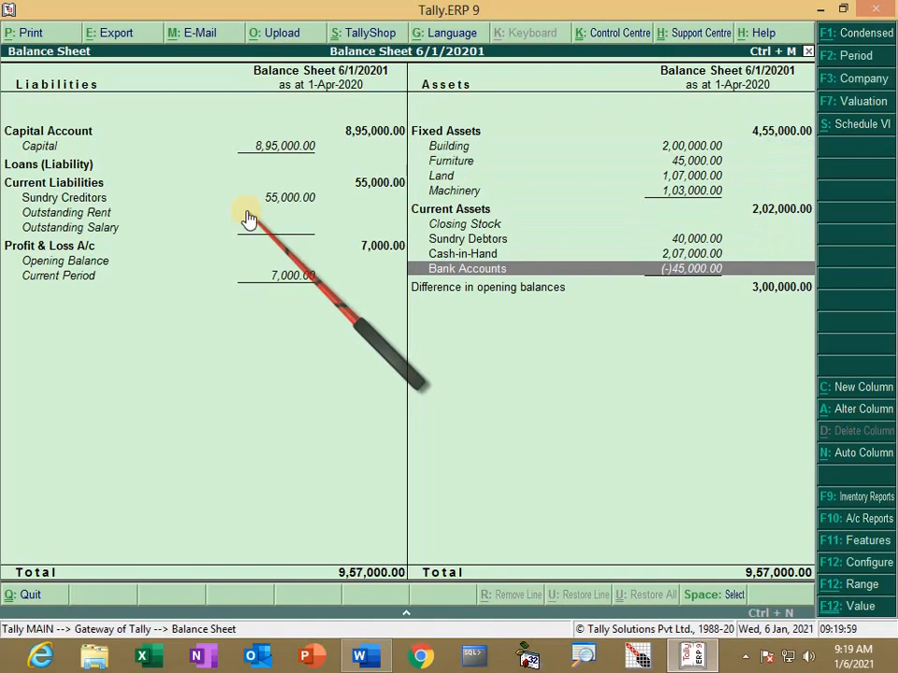
key(Return)
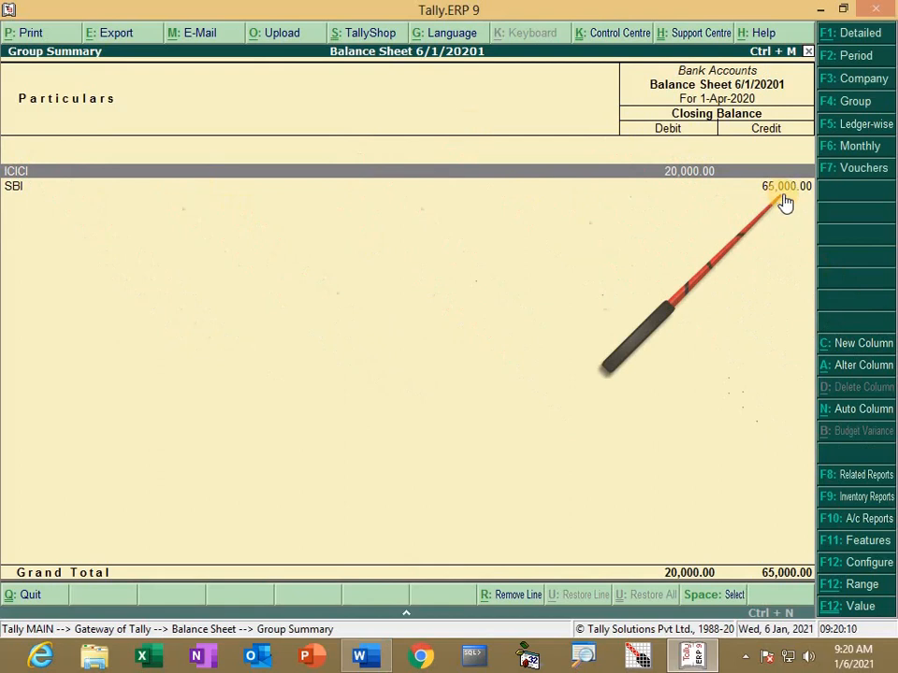
key(Escape)
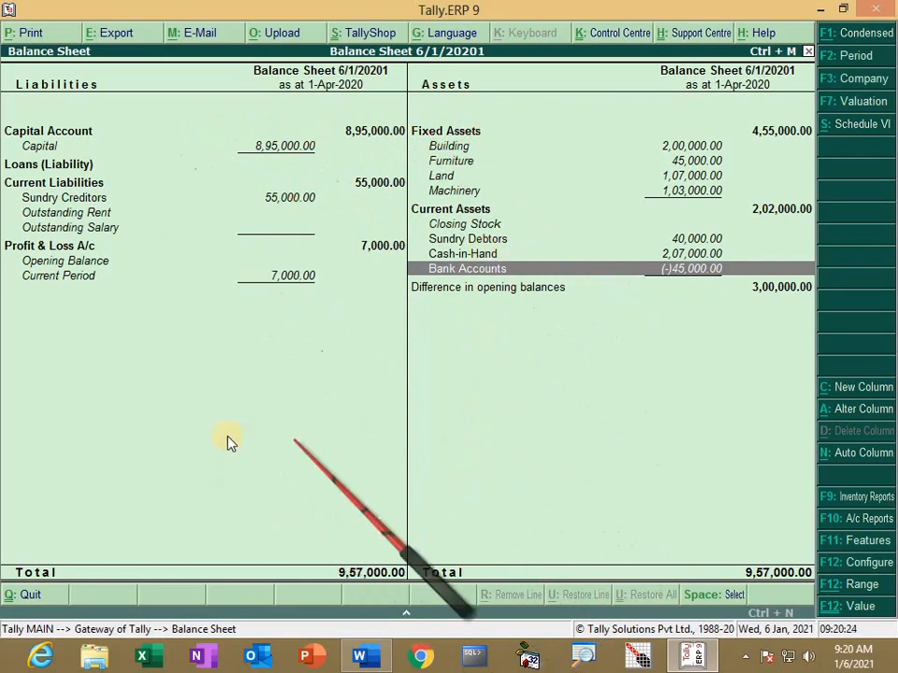
key(alt+Tab)
scroll(589, 533, down, 3)
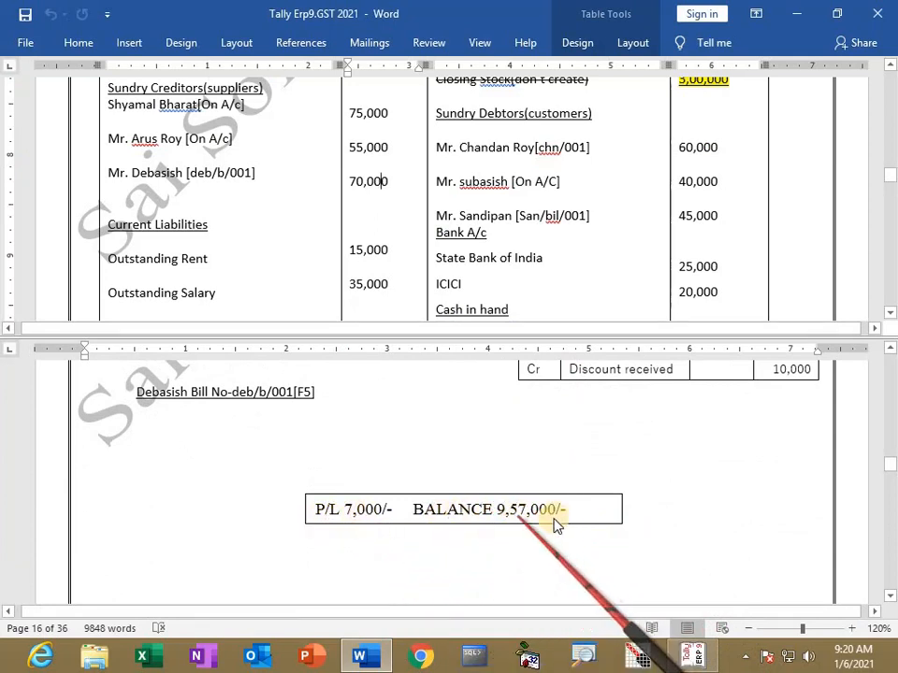
key(alt+Tab)
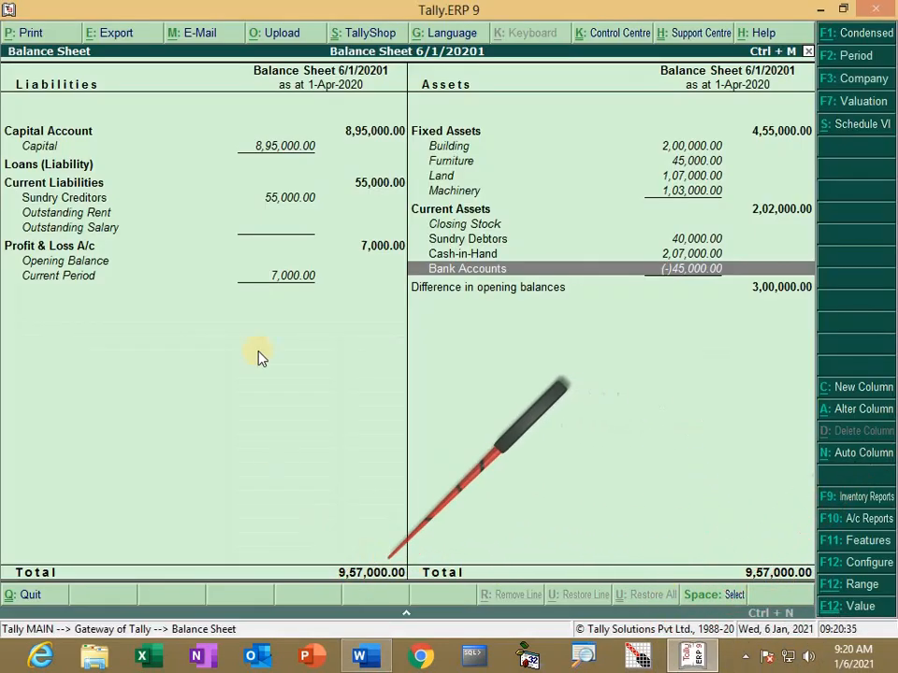
key(alt+Tab)
scroll(423, 397, up, 2)
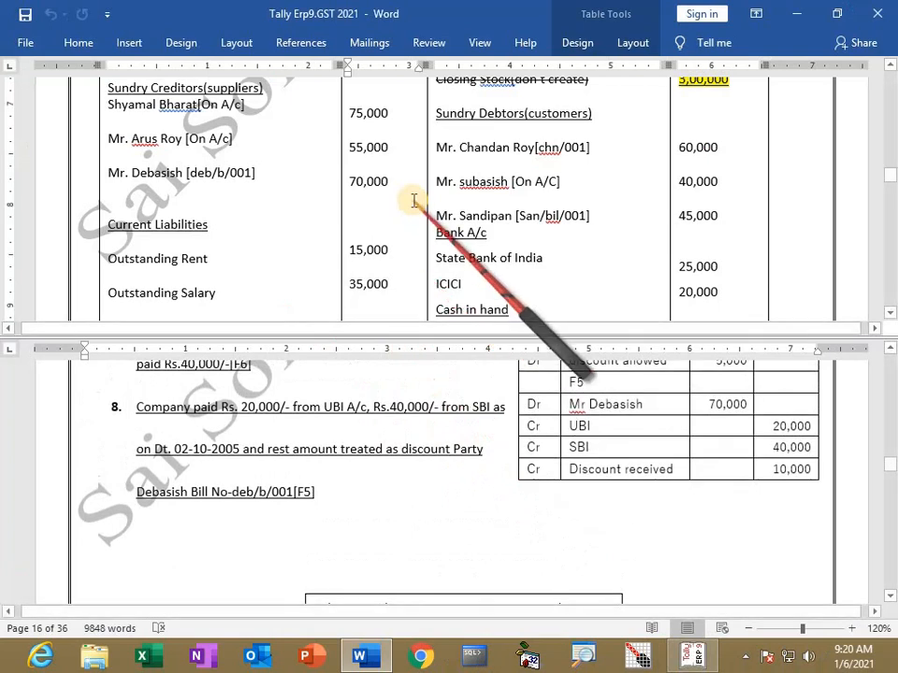
scroll(410, 200, up, 8)
scroll(491, 200, down, 3)
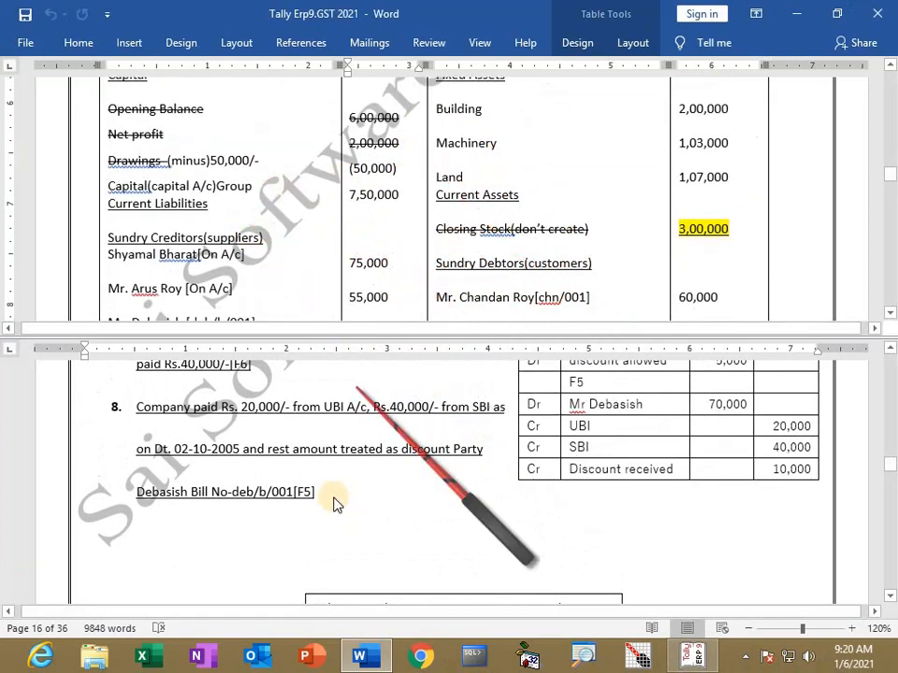
scroll(346, 486, up, 4)
scroll(332, 472, up, 12)
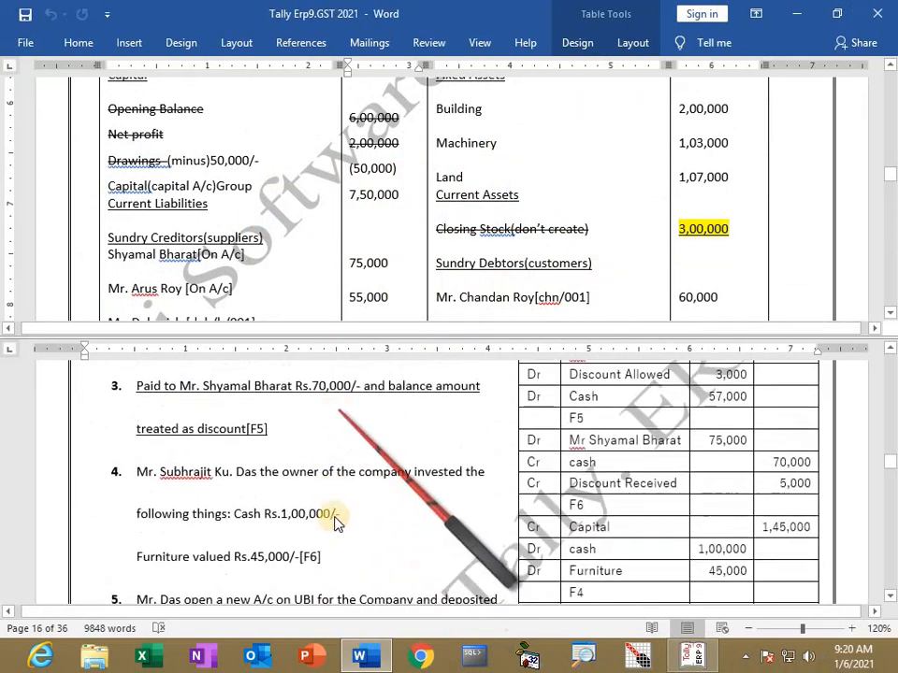
scroll(337, 494, up, 3)
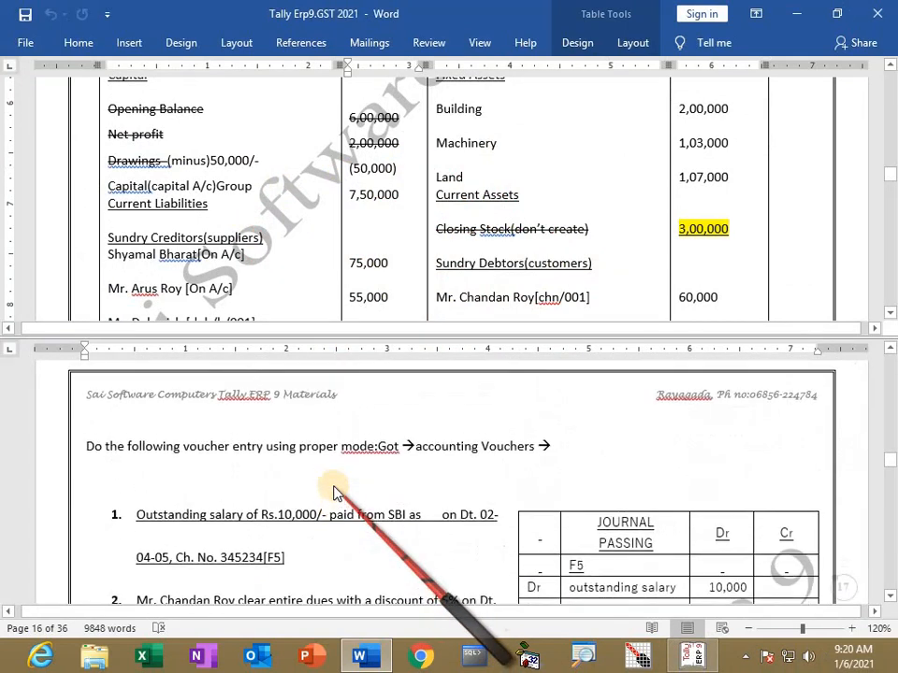
key(alt+Tab)
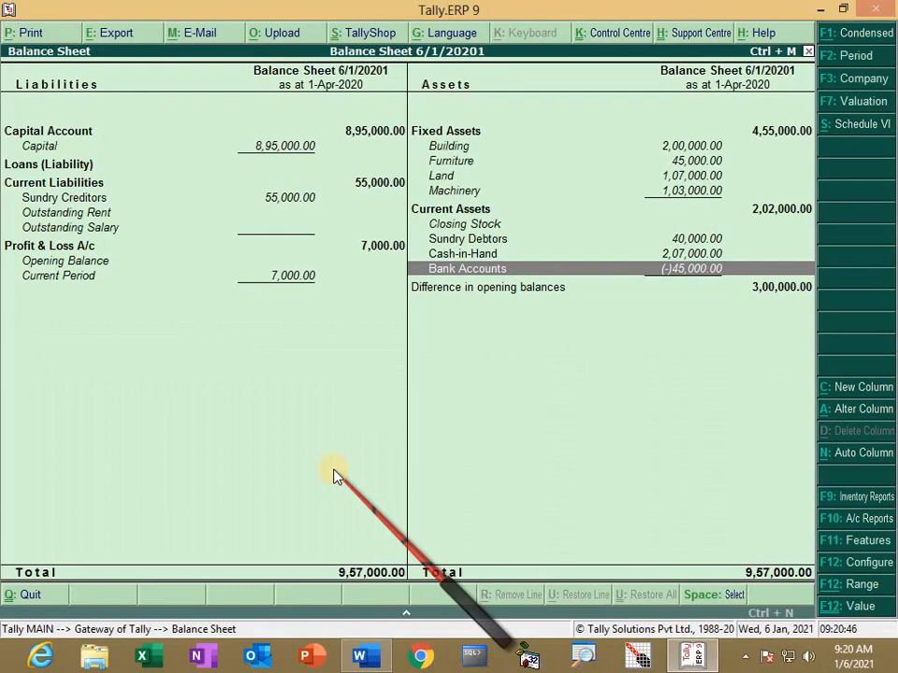